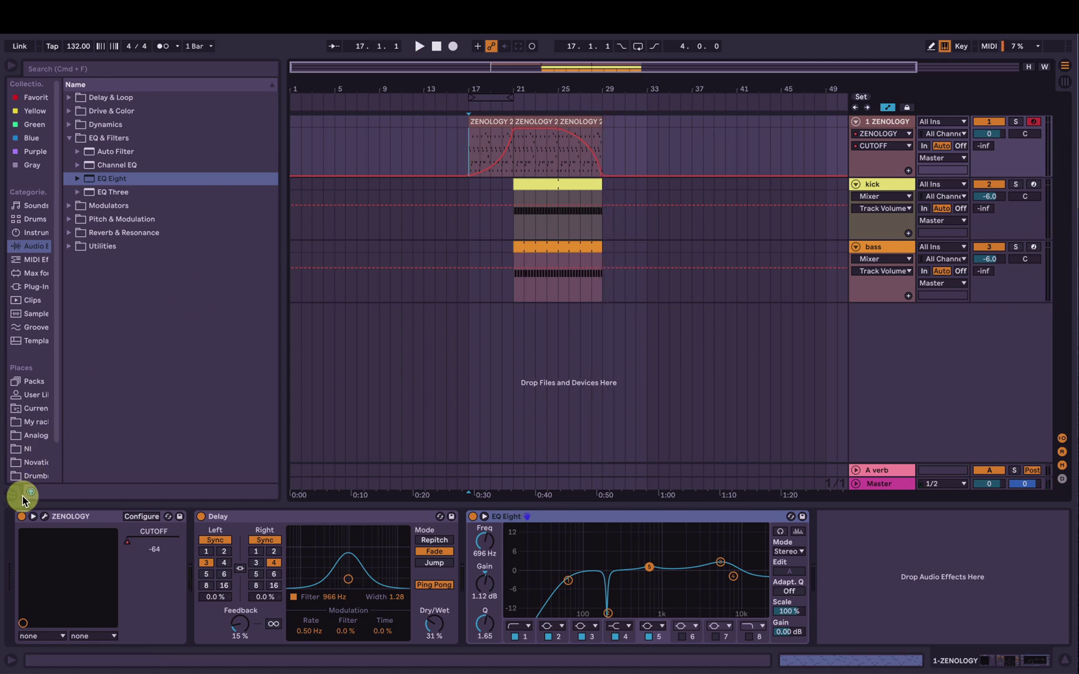
Open the ZENOLOGY editor on the OSC block and bring up the browser at 038: INITIAL TONE.
click(46, 517)
drag(575, 33, 430, 77)
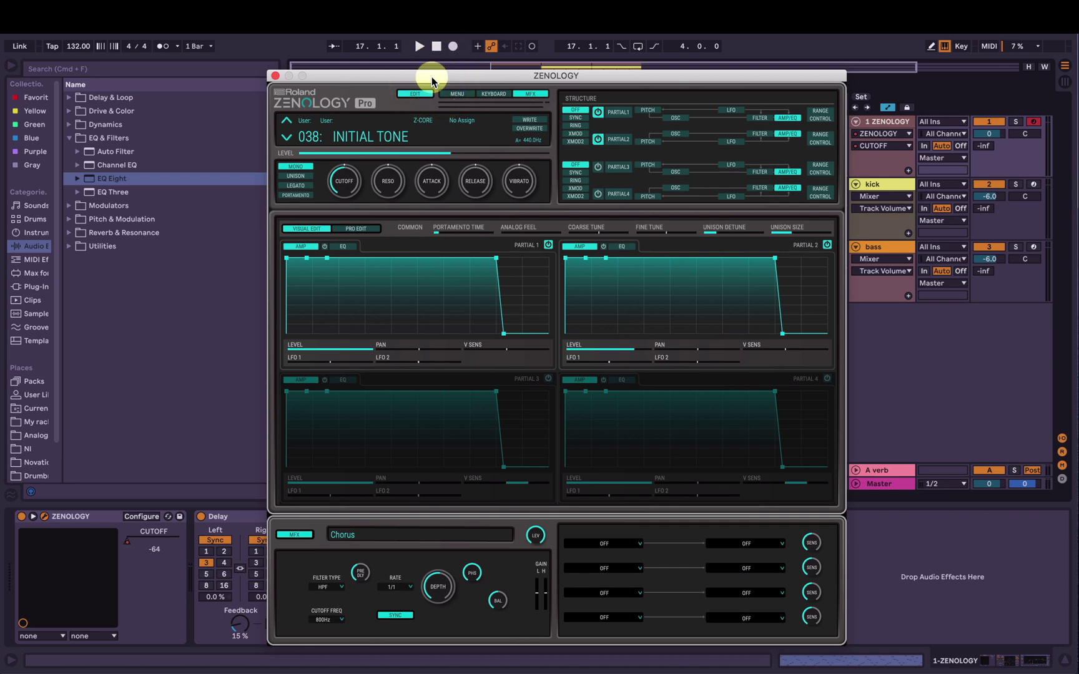
click(678, 119)
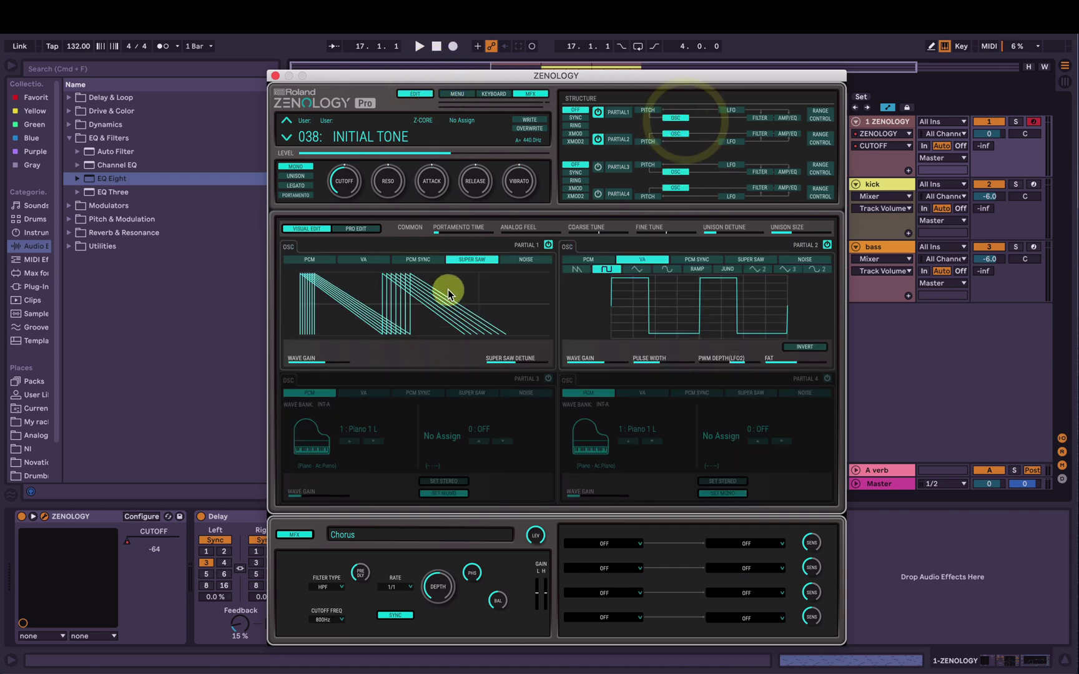
click(276, 76)
click(468, 142)
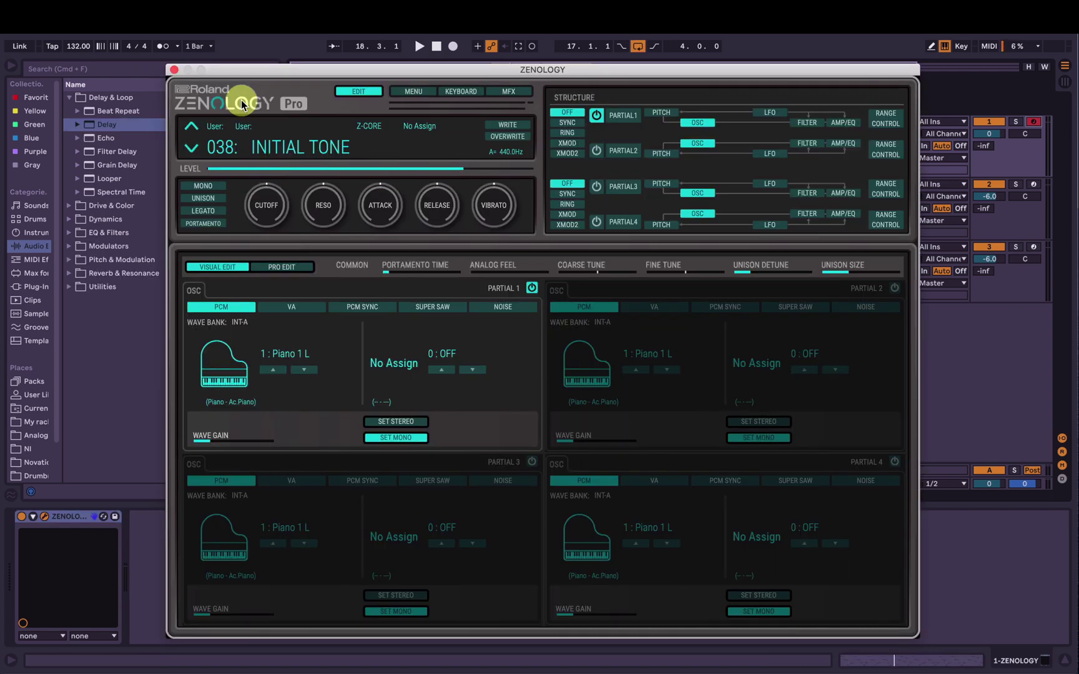
click(279, 147)
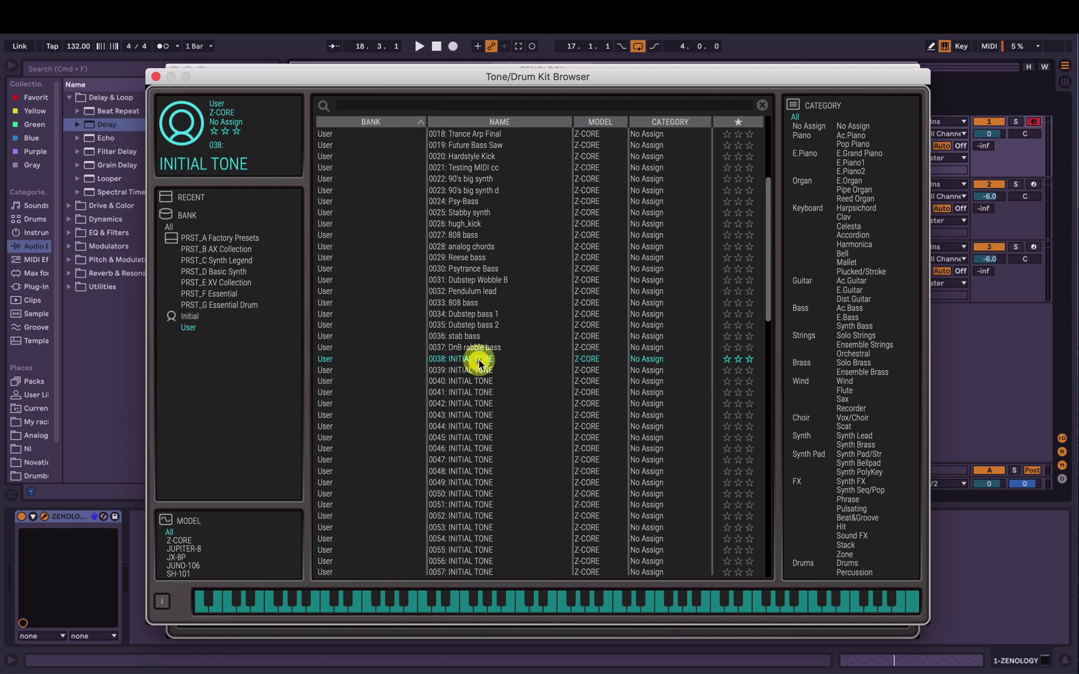
Close the patch browser and audition the ZENOLOGY 2 clip with the initial tone.
click(156, 76)
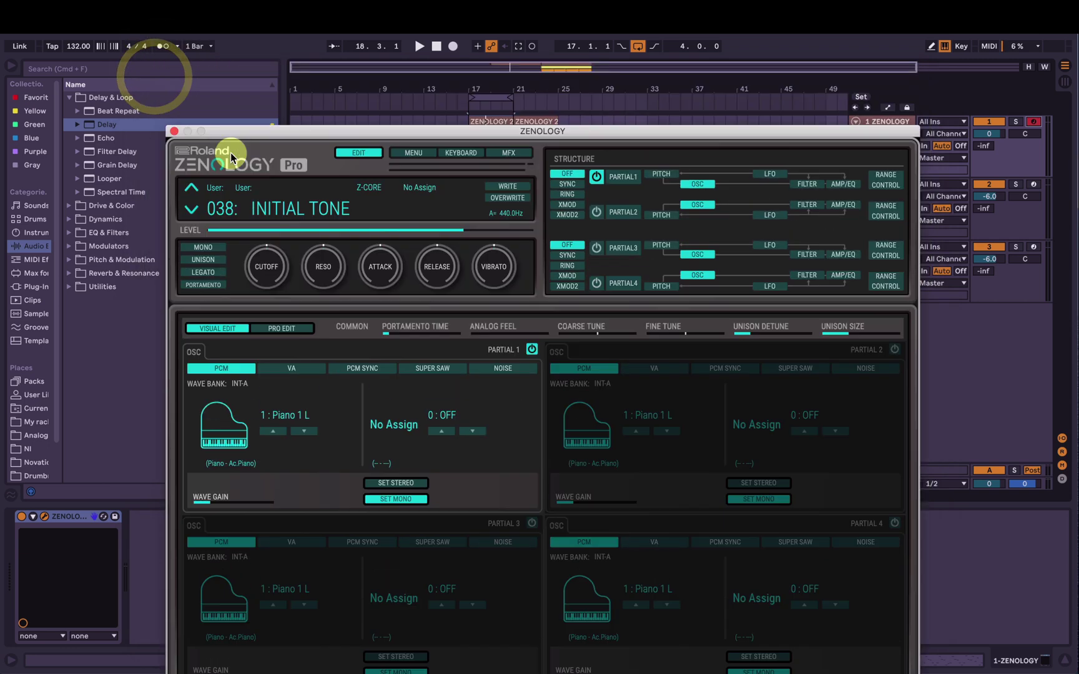
drag(231, 158, 240, 229)
click(504, 123)
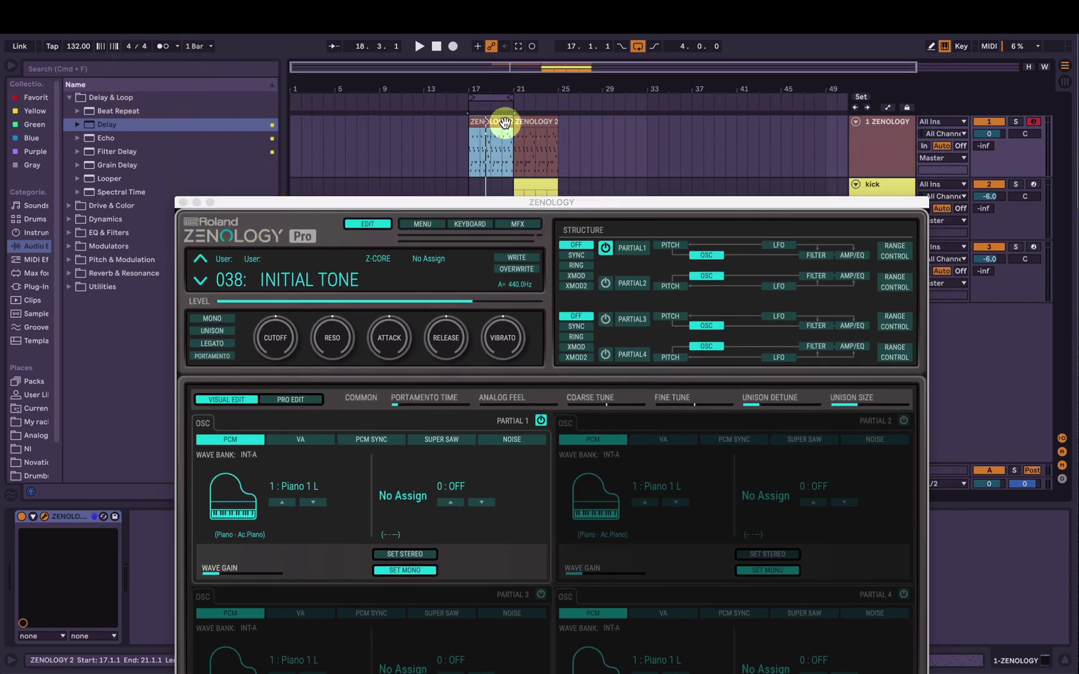
key(space)
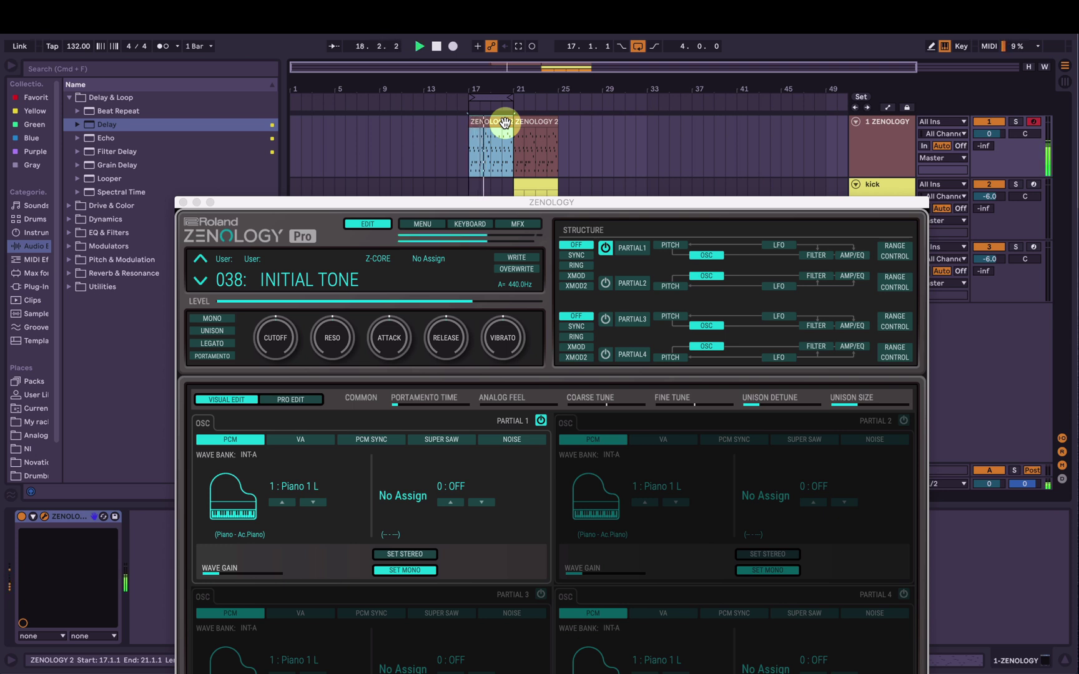
key(space)
drag(494, 201, 489, 69)
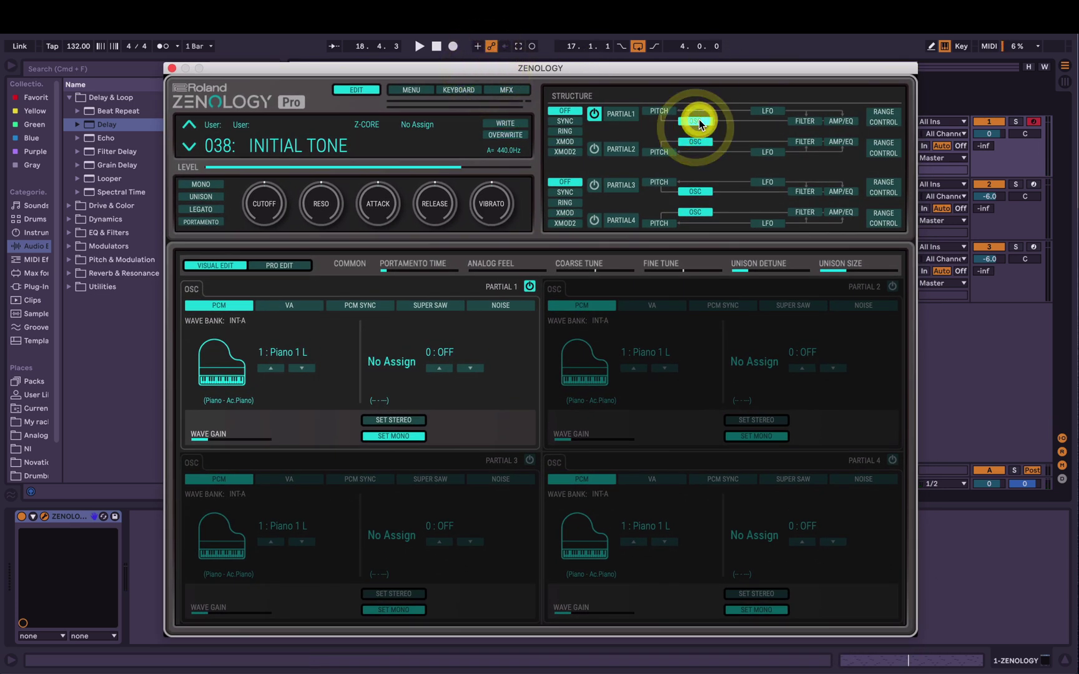
Switch partial 1 to SUPER SAW with detune 38 and wave gain -6dB, and enable Mono.
click(431, 306)
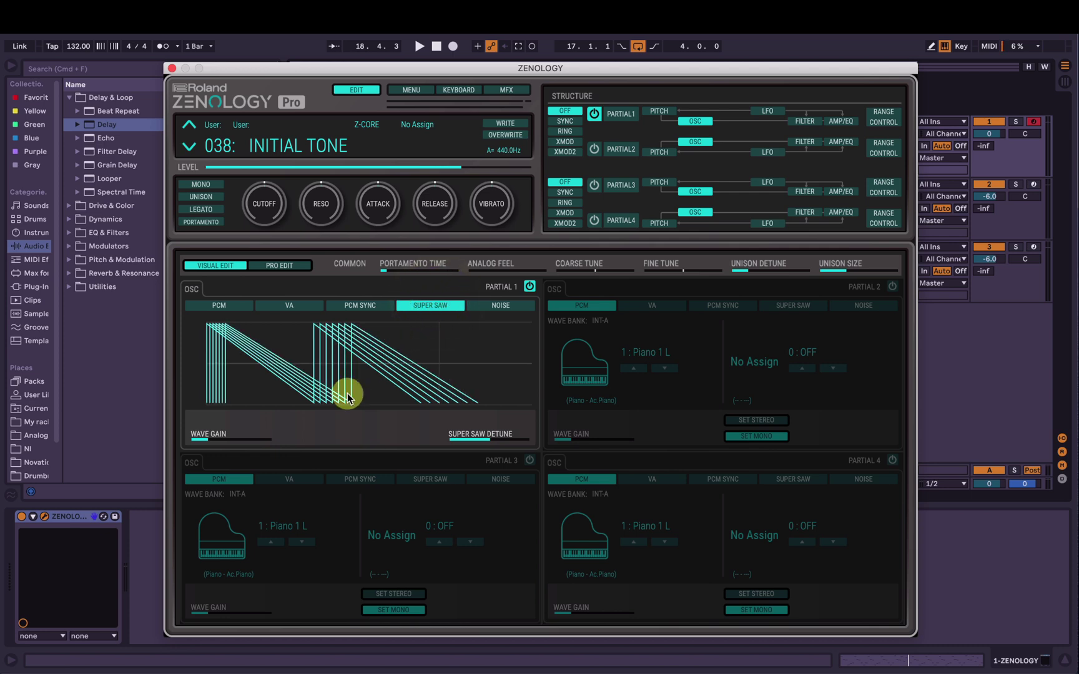
key(space)
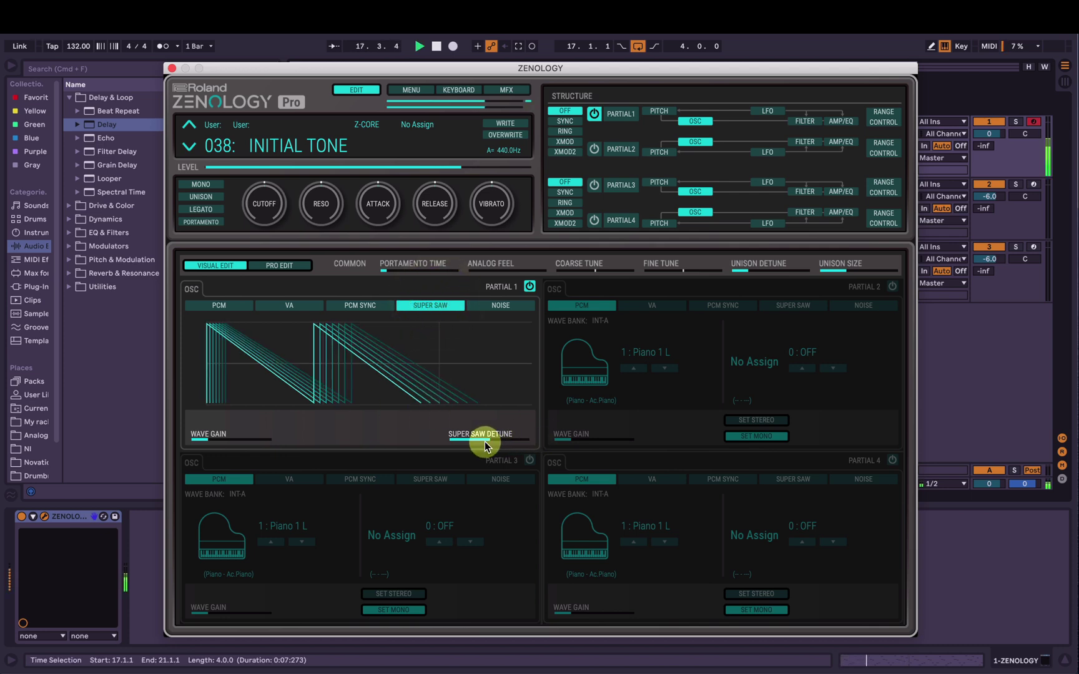
mouse_move(486, 446)
mouse_down()
mouse_move(465, 437)
mouse_move(393, 351)
mouse_move(457, 443)
mouse_move(448, 441)
mouse_move(531, 445)
mouse_move(474, 442)
mouse_up()
key(space)
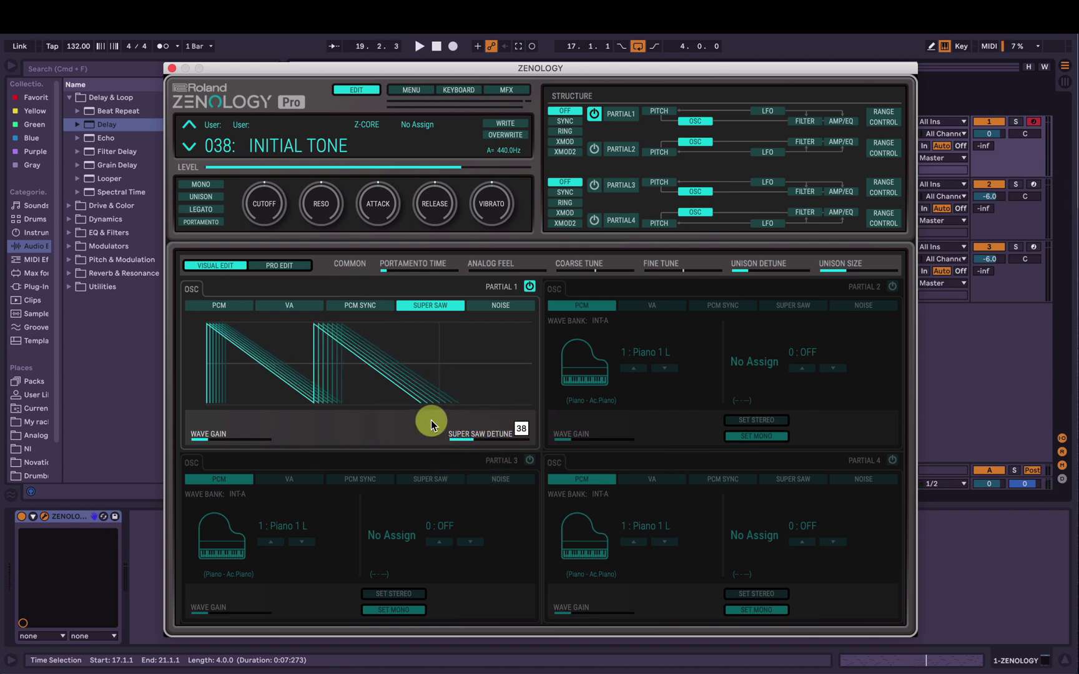
click(219, 444)
key(space)
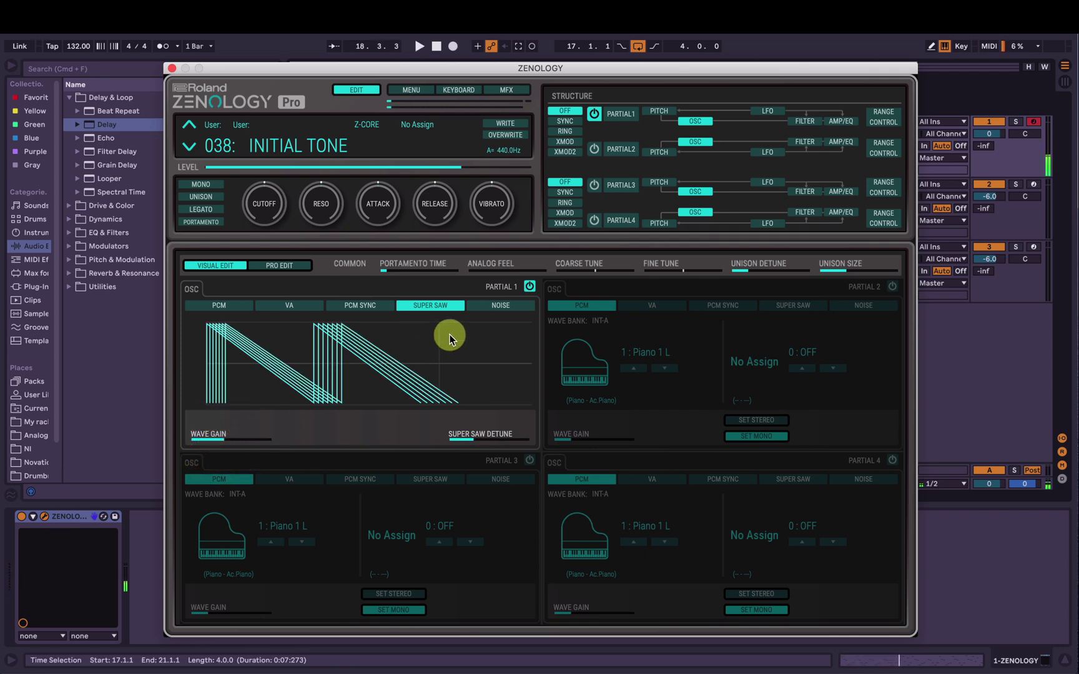
click(208, 185)
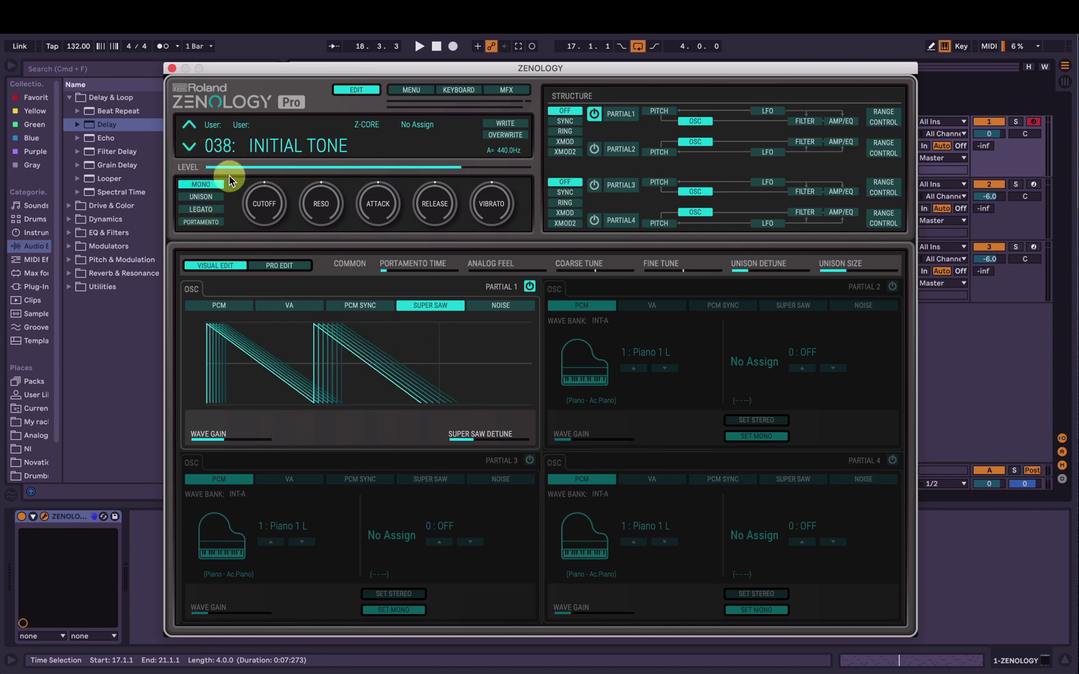
key(space)
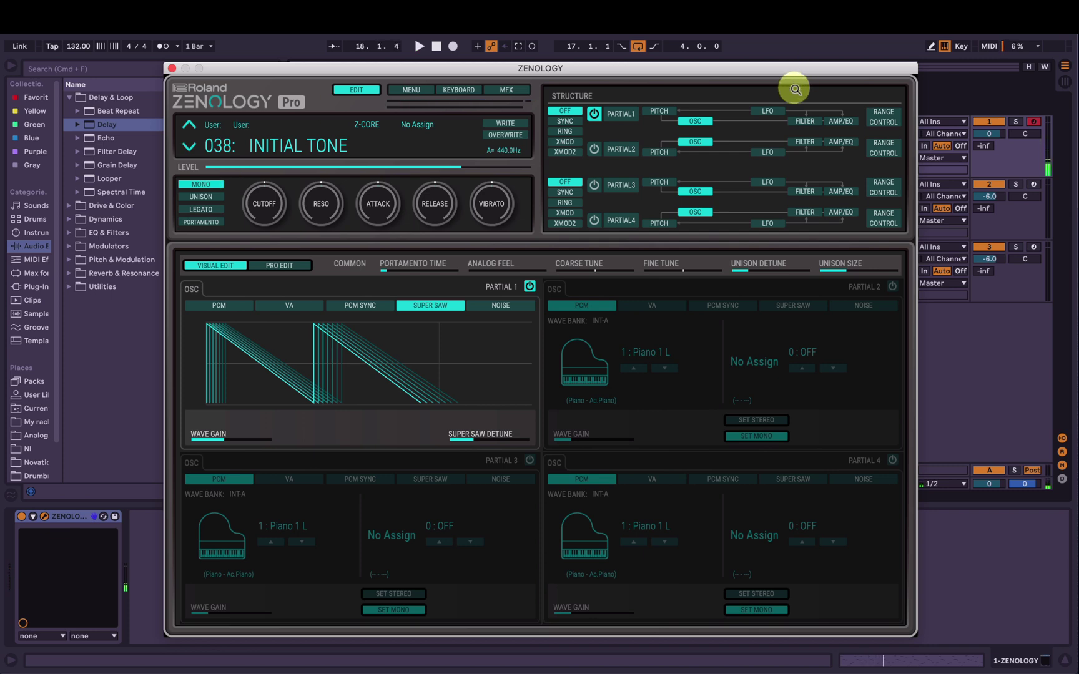
Set partial 1's filter to the MG type with cutoff 500 and resonance 13, auditioning it.
click(805, 121)
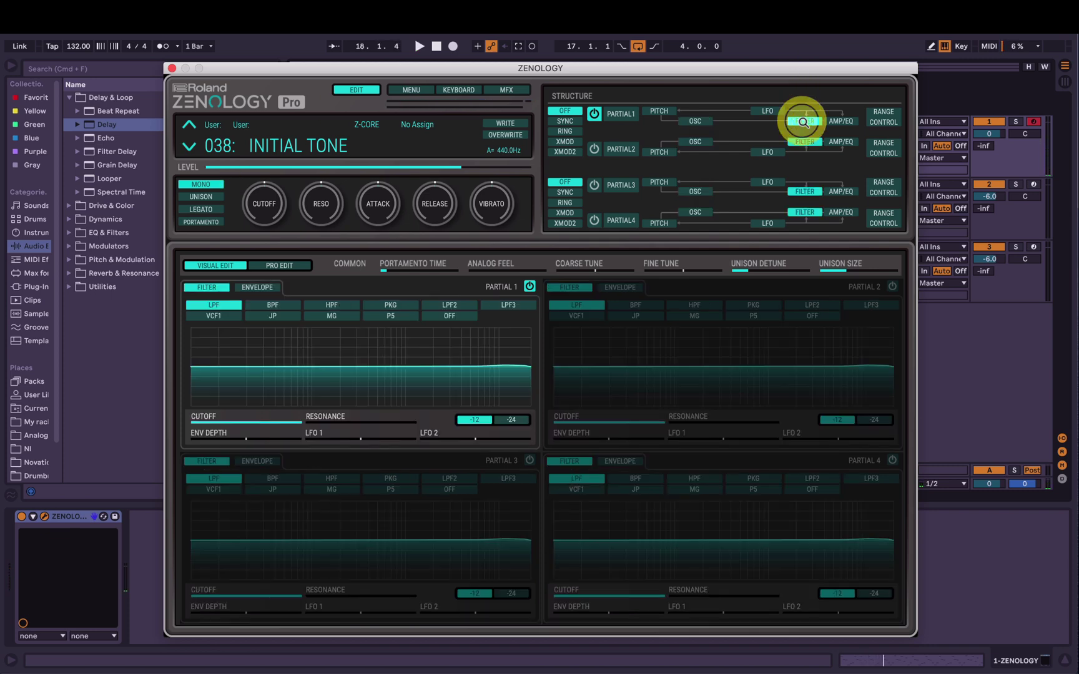
drag(479, 369, 303, 385)
click(331, 316)
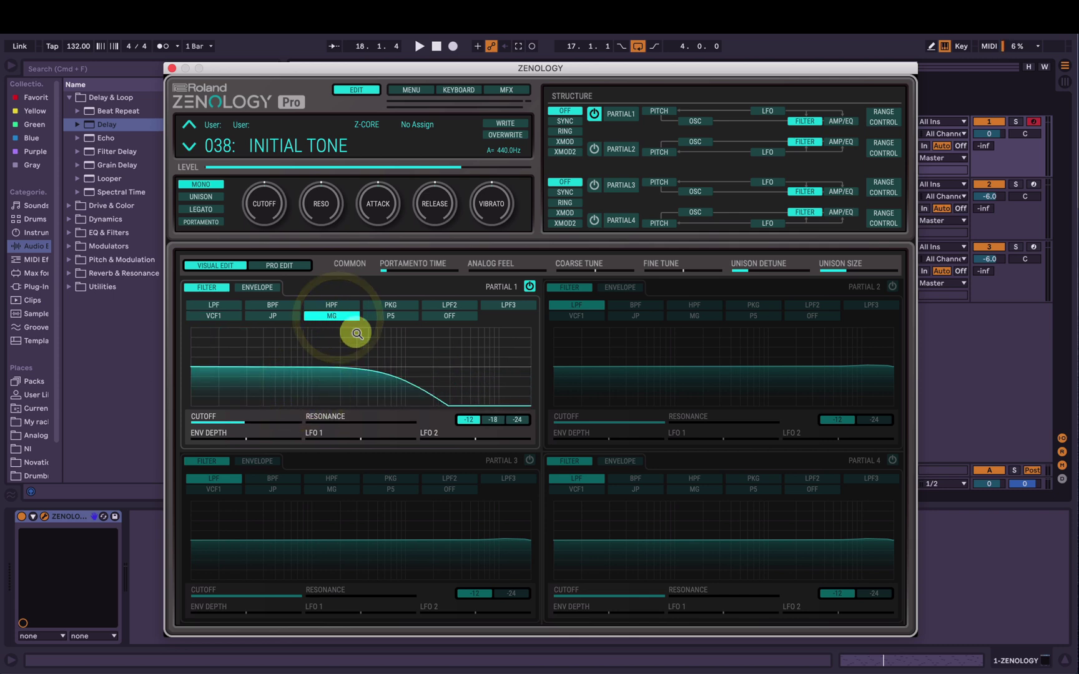
key(space)
key(space)
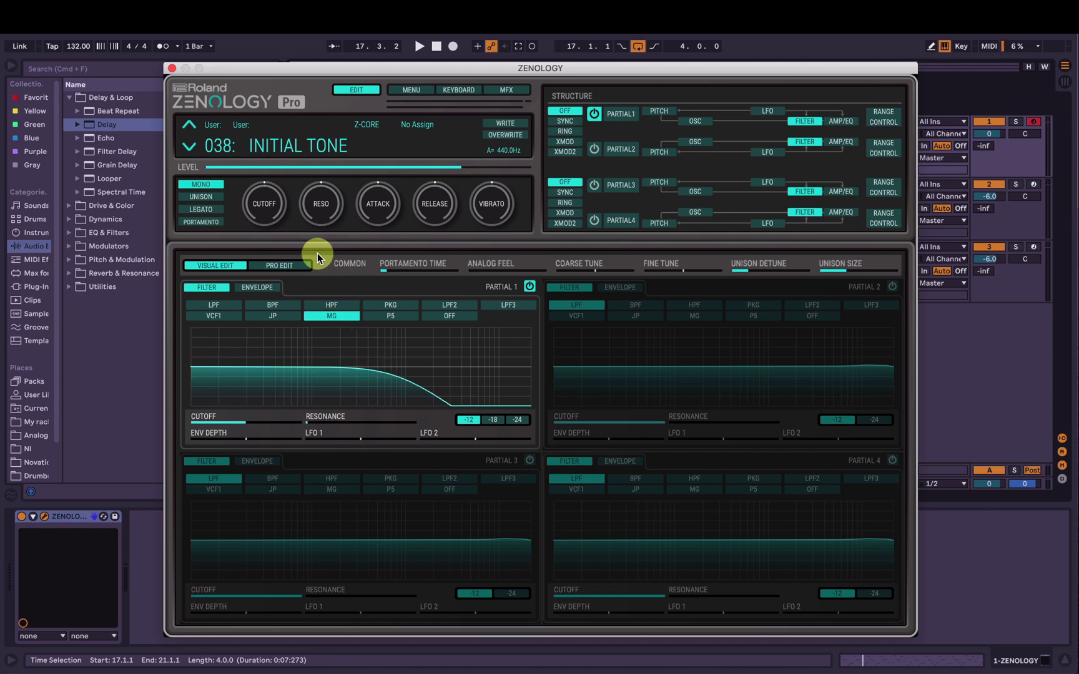
key(space)
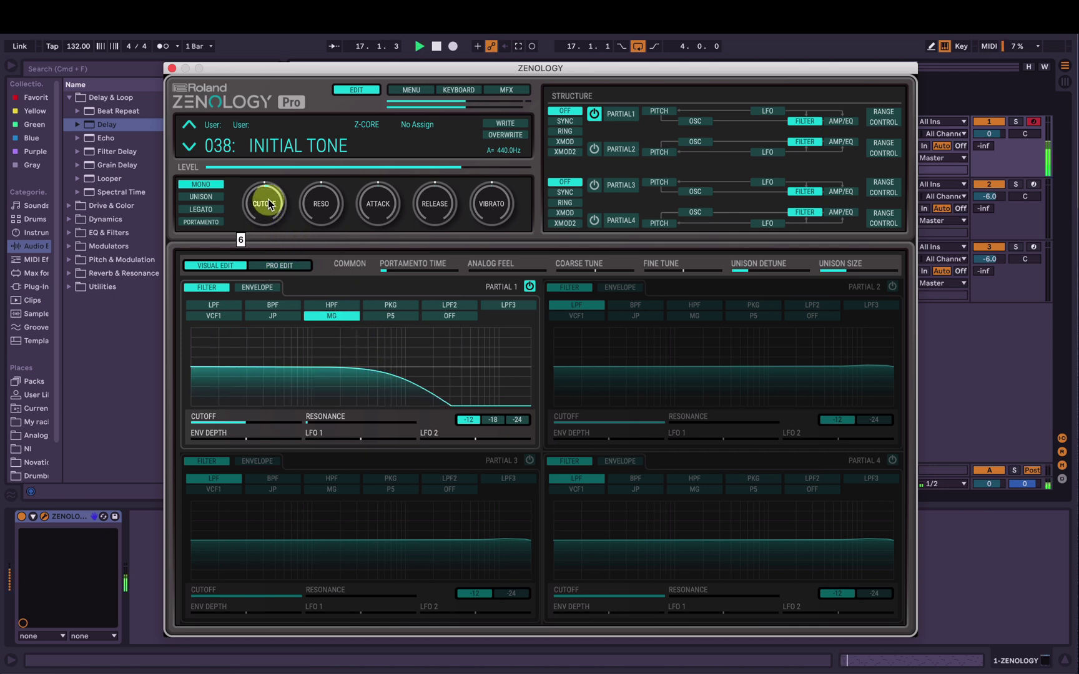
drag(273, 170, 281, 146)
drag(268, 240, 269, 206)
key(space)
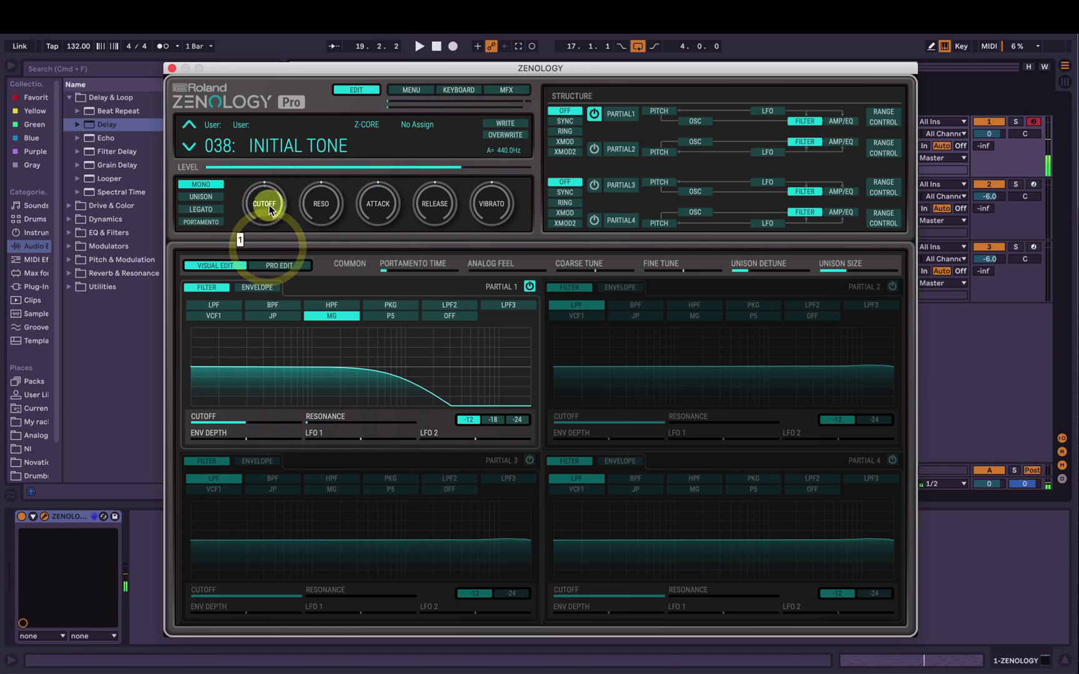
Drag partial 1's filter envelope into an instant attack peak with a short decay.
click(261, 287)
drag(199, 405, 167, 292)
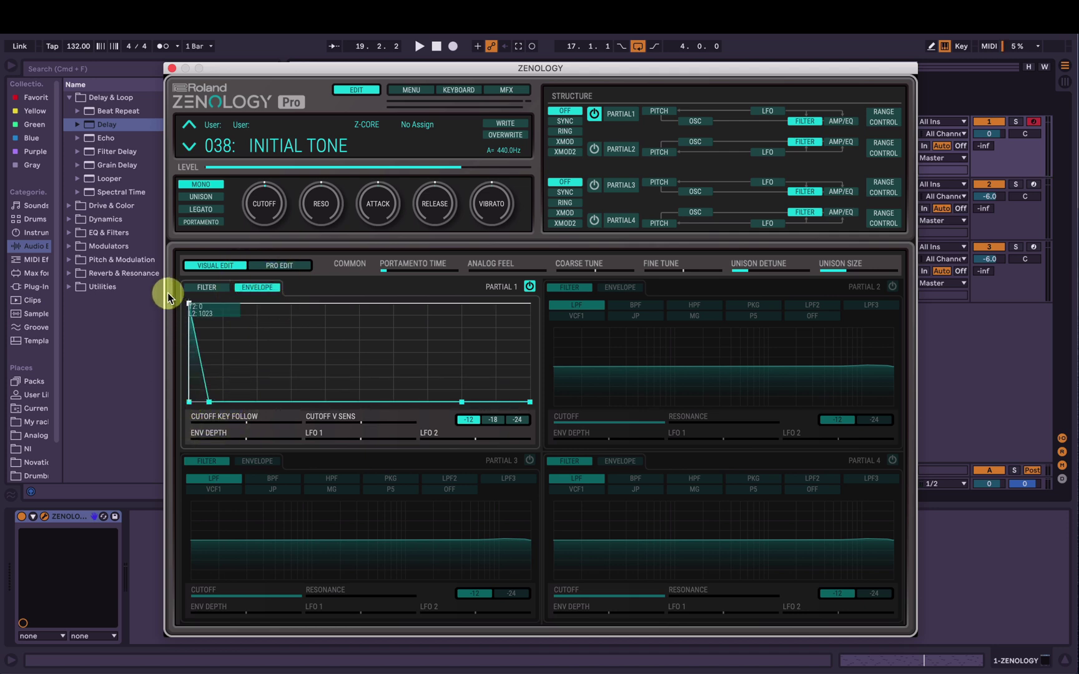
drag(209, 402, 192, 402)
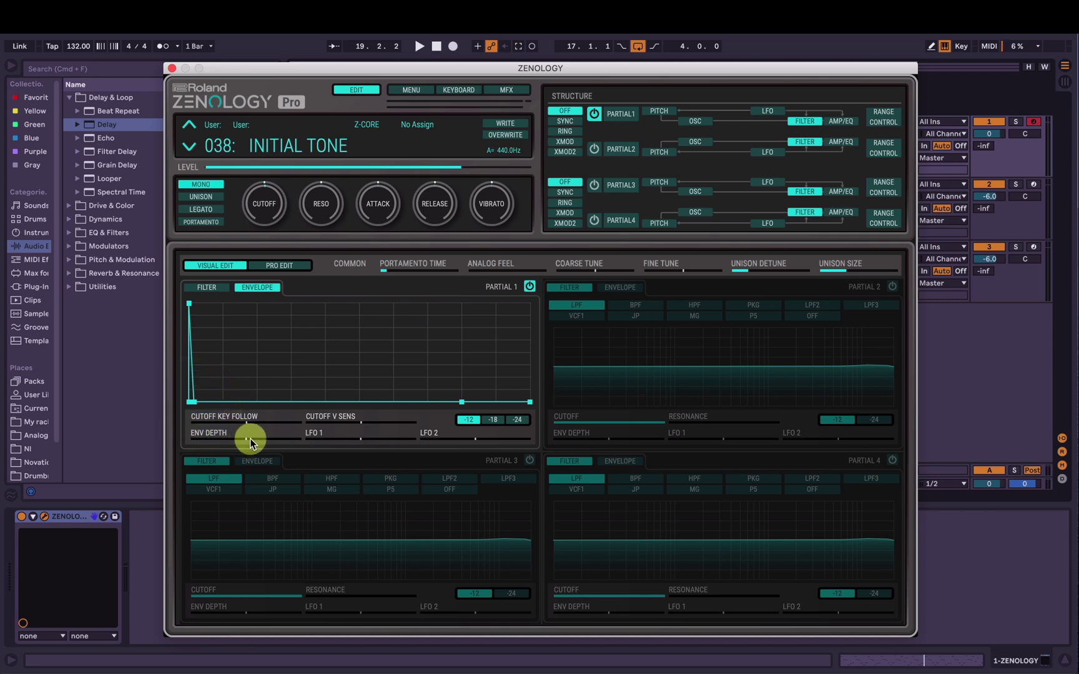
mouse_move(194, 310)
mouse_down()
mouse_move(193, 378)
mouse_move(193, 309)
mouse_up()
click(247, 441)
key(space)
drag(247, 440, 261, 443)
mouse_move(193, 409)
mouse_down()
mouse_move(193, 376)
mouse_move(195, 397)
mouse_up()
Set the filter envelope depth to 10, lengthen its release, and nudge the main cutoff up.
mouse_move(254, 442)
mouse_down()
mouse_move(292, 444)
mouse_move(258, 446)
mouse_up()
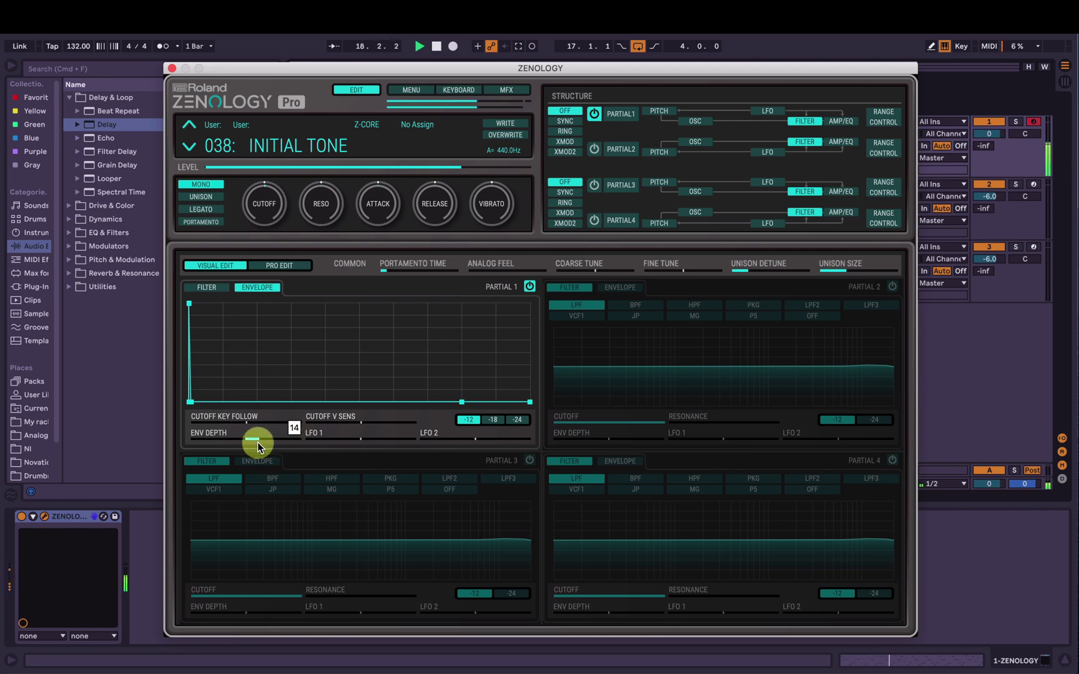
drag(463, 401, 486, 404)
key(space)
mouse_move(264, 443)
mouse_down()
mouse_move(283, 446)
mouse_move(256, 447)
mouse_move(253, 437)
mouse_up()
click(266, 208)
key(space)
mouse_move(266, 208)
mouse_down()
mouse_move(272, 183)
mouse_move(269, 248)
mouse_move(272, 197)
mouse_move(273, 212)
mouse_up()
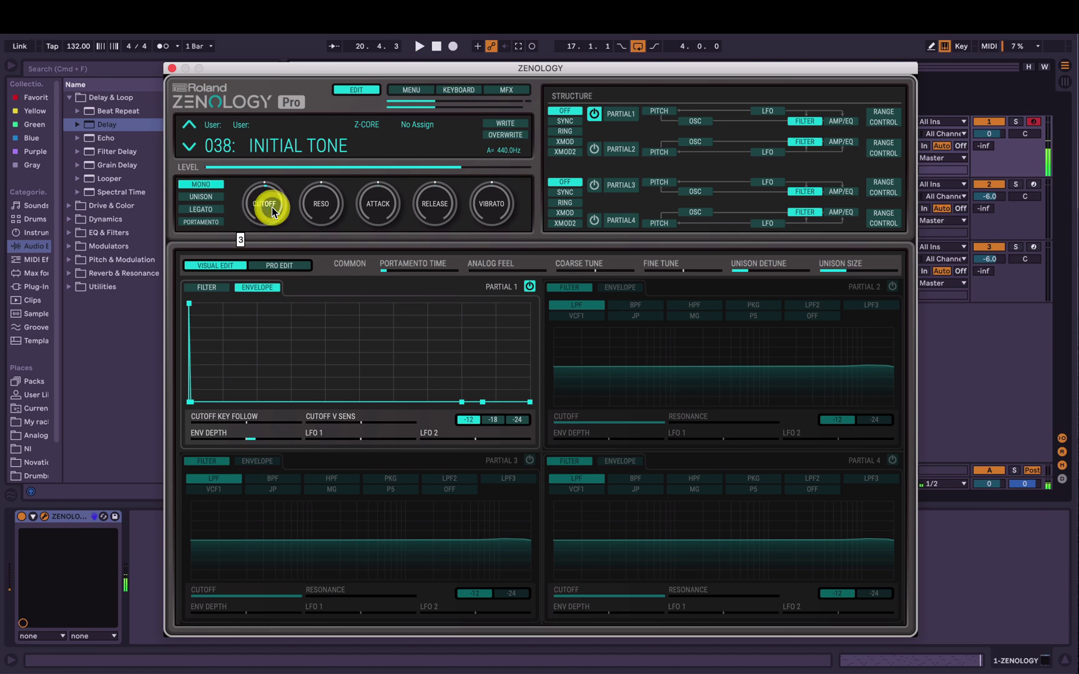
Settle partial 1's super saw detune at 59 while sweeping cutoff, then open the Pro Edit table.
click(694, 120)
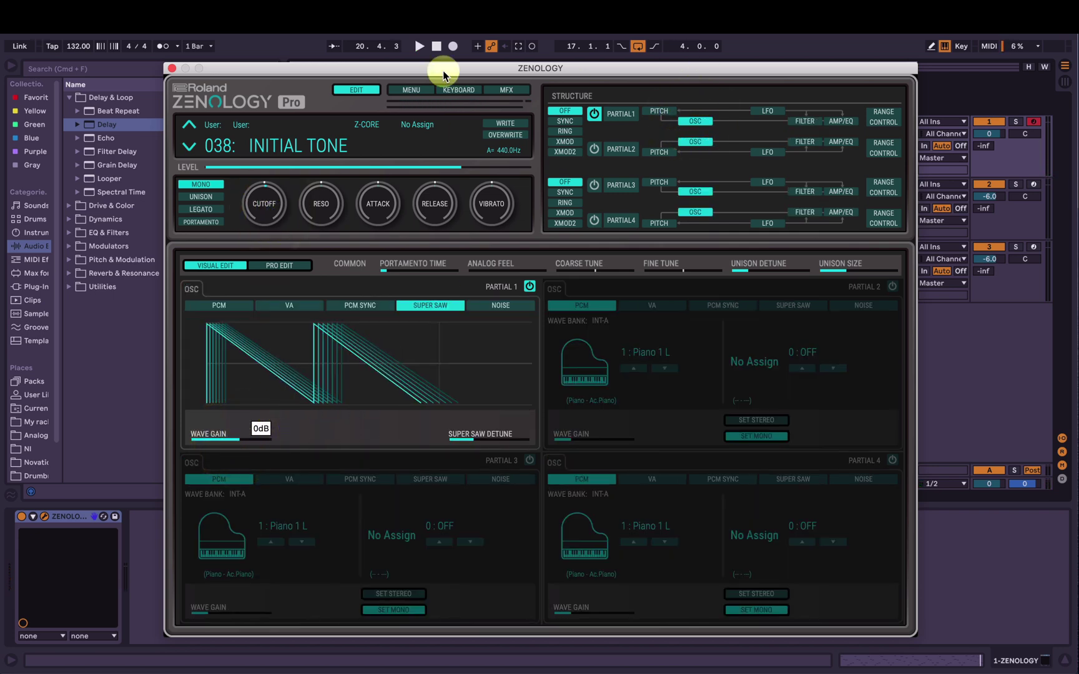
click(508, 108)
key(space)
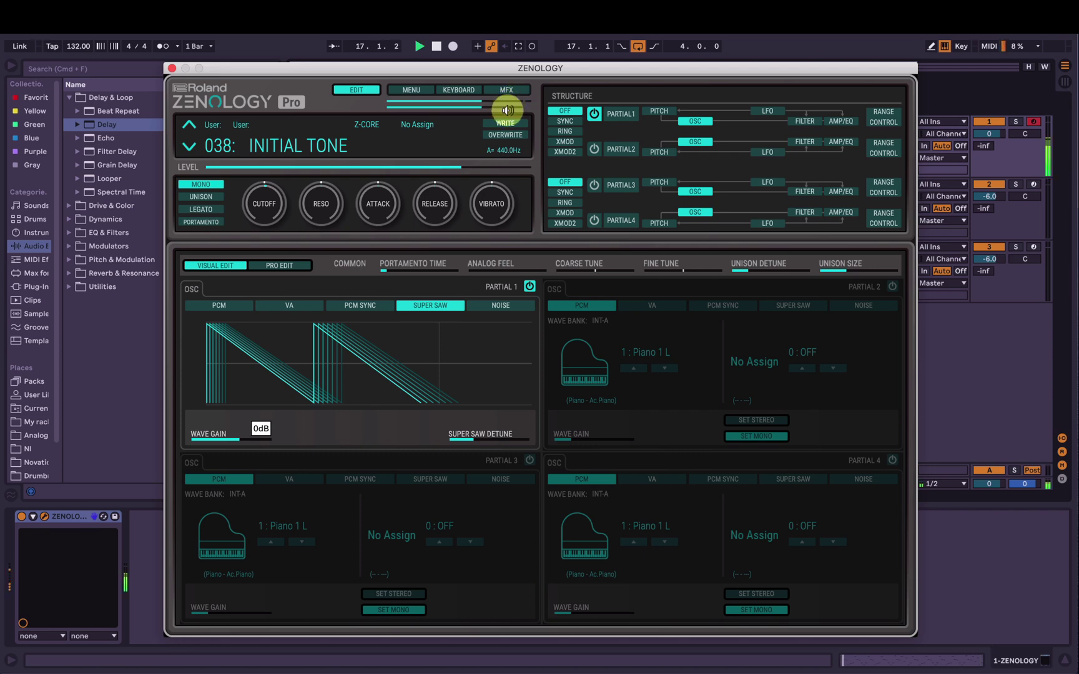
mouse_move(273, 211)
mouse_down()
mouse_move(277, 241)
mouse_move(291, 167)
mouse_move(286, 215)
mouse_move(291, 205)
mouse_up()
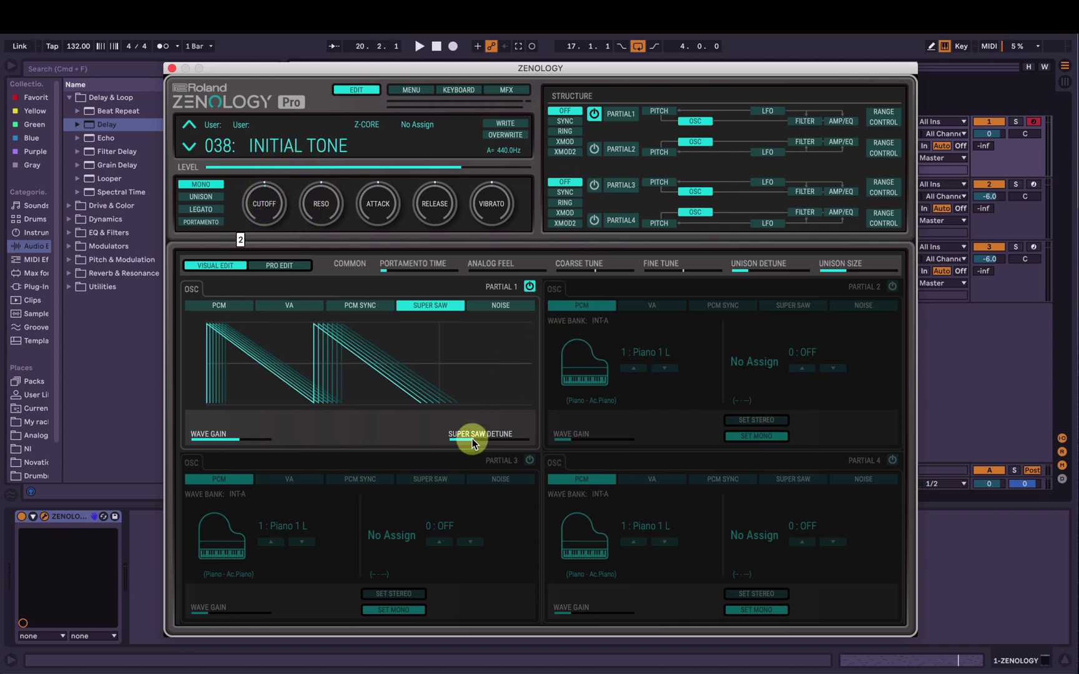
drag(477, 442, 501, 436)
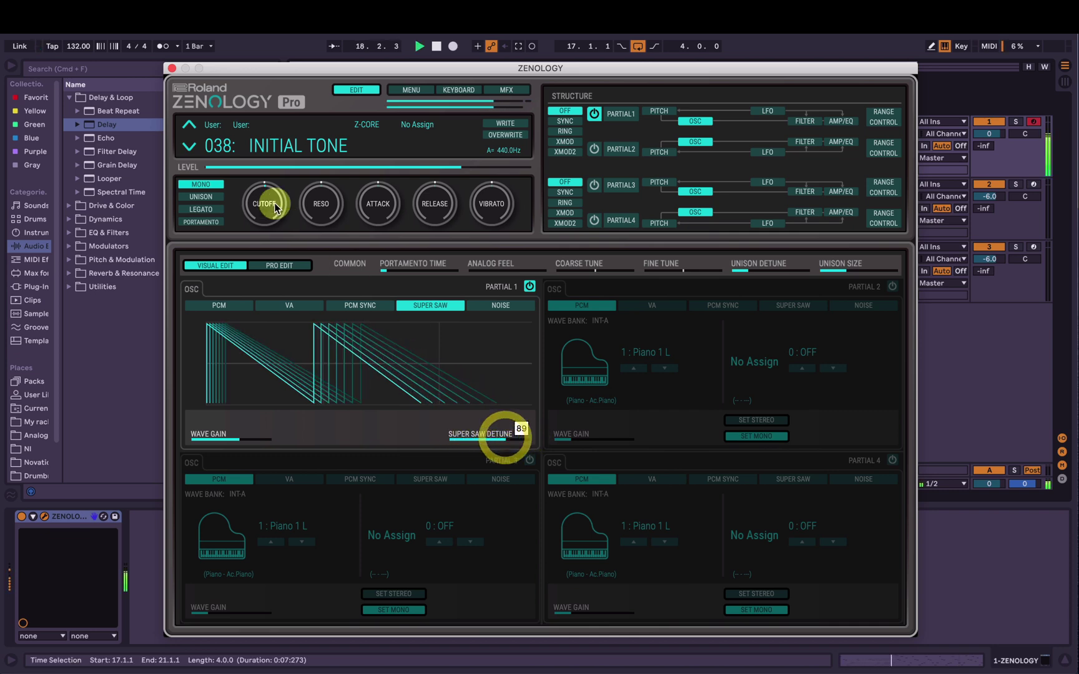
drag(265, 190, 279, 155)
drag(501, 437, 462, 443)
drag(263, 203, 273, 233)
drag(462, 440, 486, 440)
mouse_move(272, 213)
mouse_down()
mouse_move(262, 201)
mouse_move(275, 182)
mouse_move(276, 218)
mouse_move(303, 203)
mouse_move(279, 199)
mouse_up()
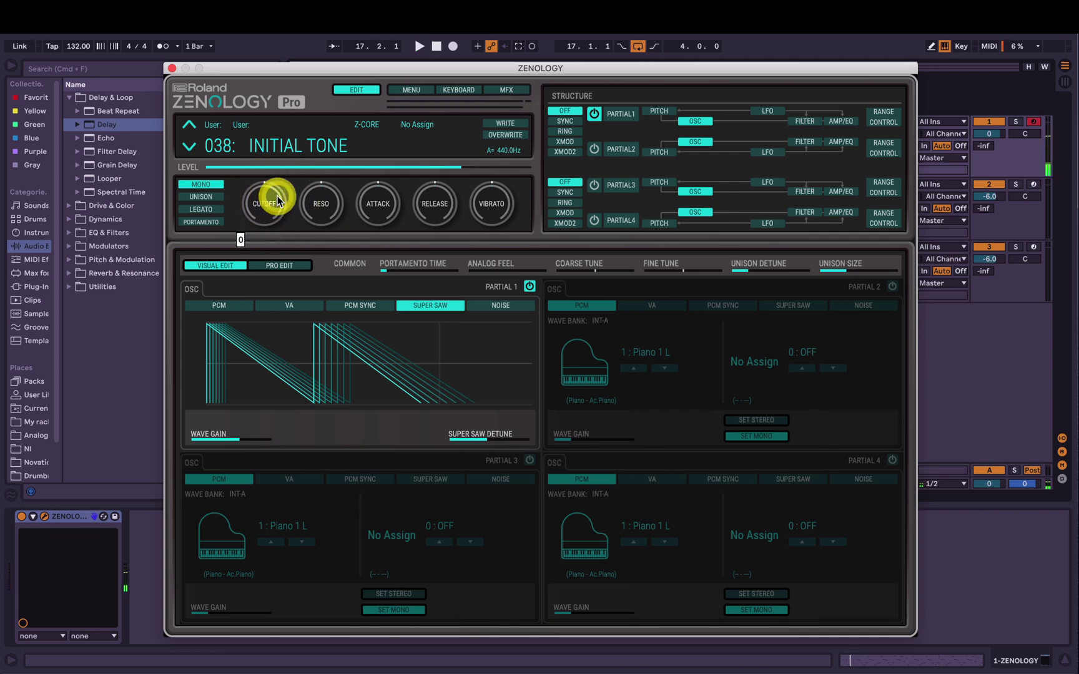
click(304, 263)
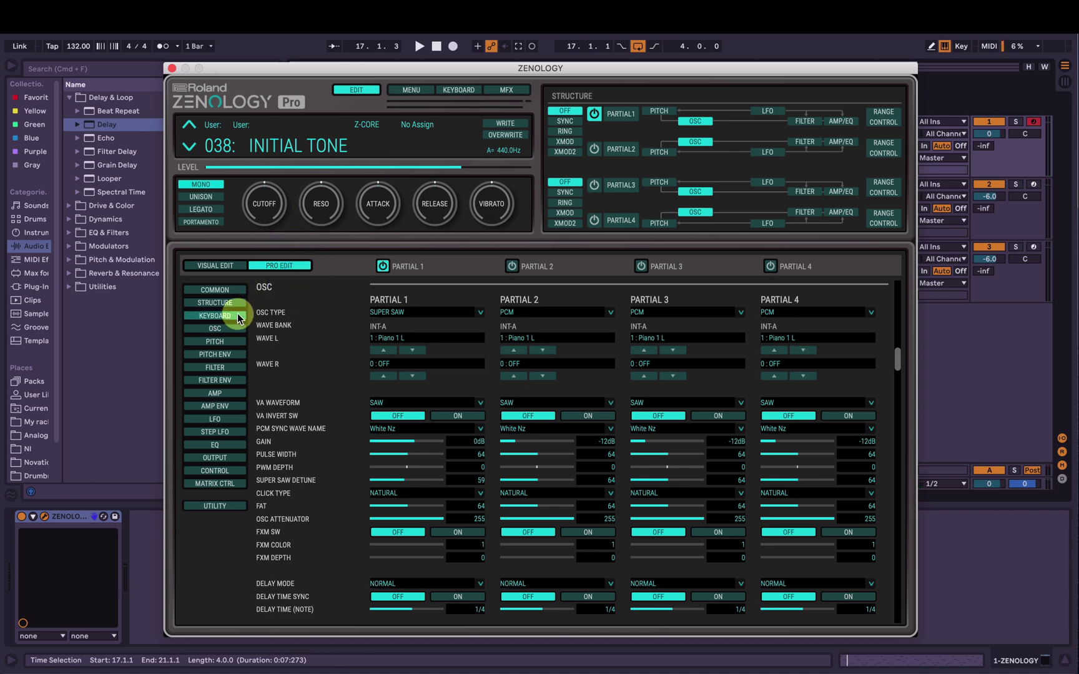
In the Pro Edit filter table, sweep Partial 1 cutoff keyfollow up to 197 and back to 0 while listening.
click(228, 368)
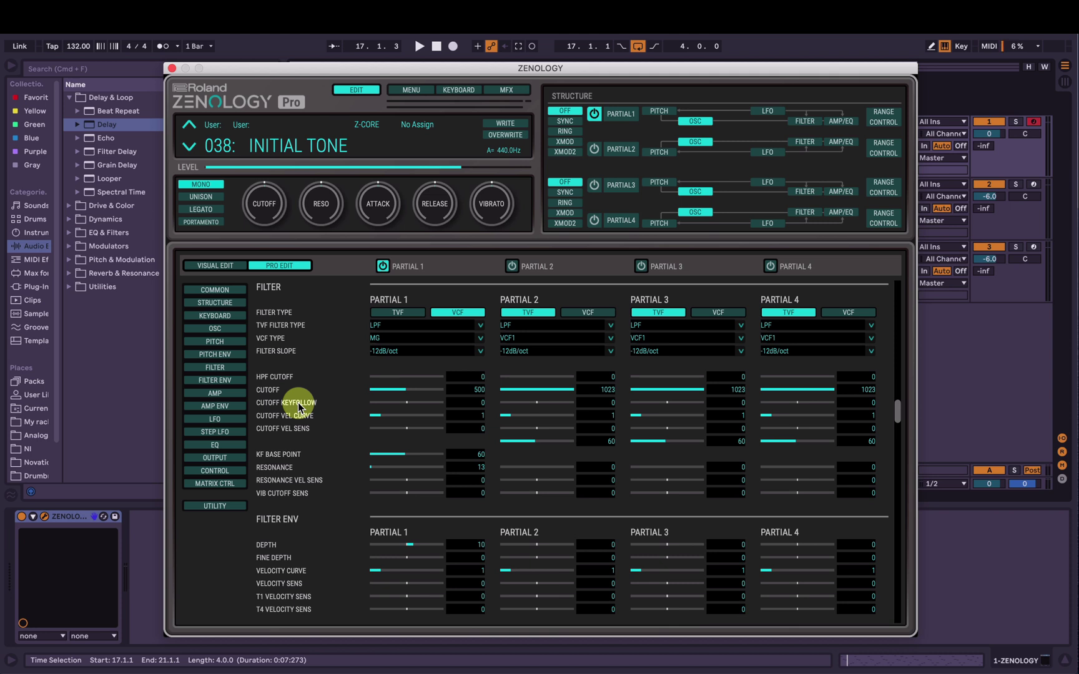
click(407, 405)
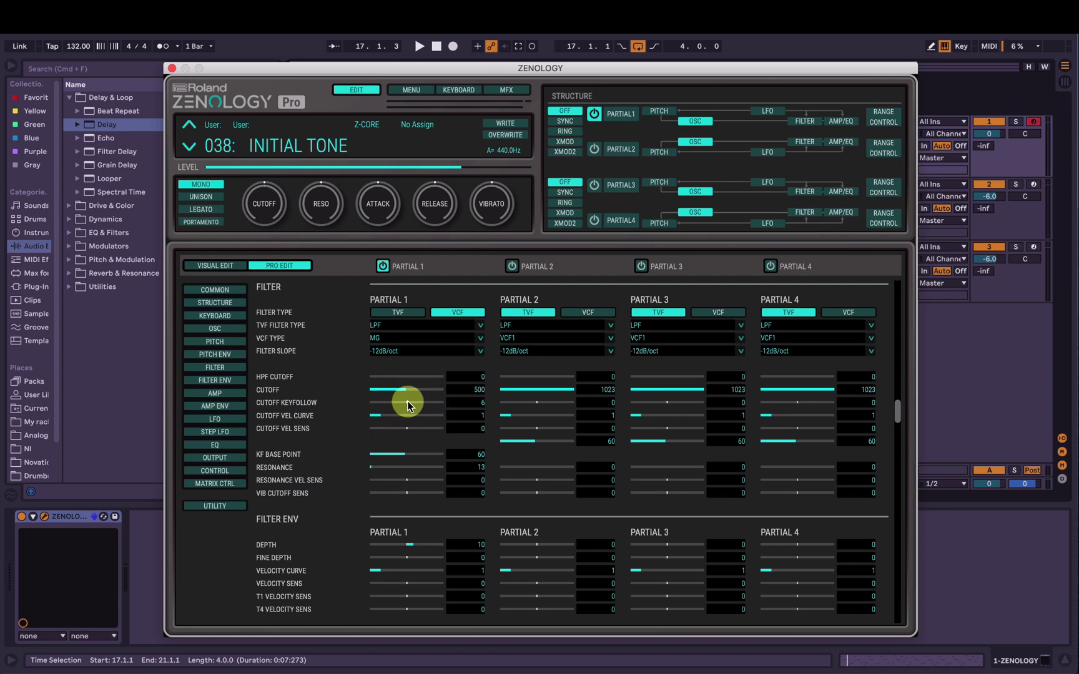
key(space)
drag(407, 404, 424, 406)
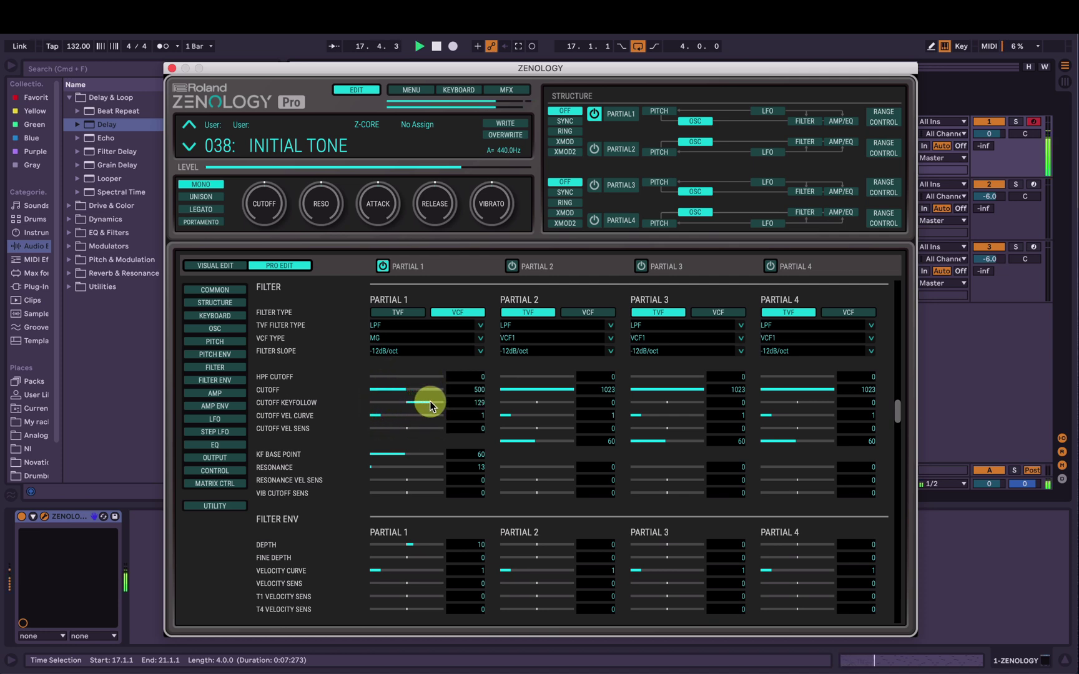
drag(433, 407, 449, 407)
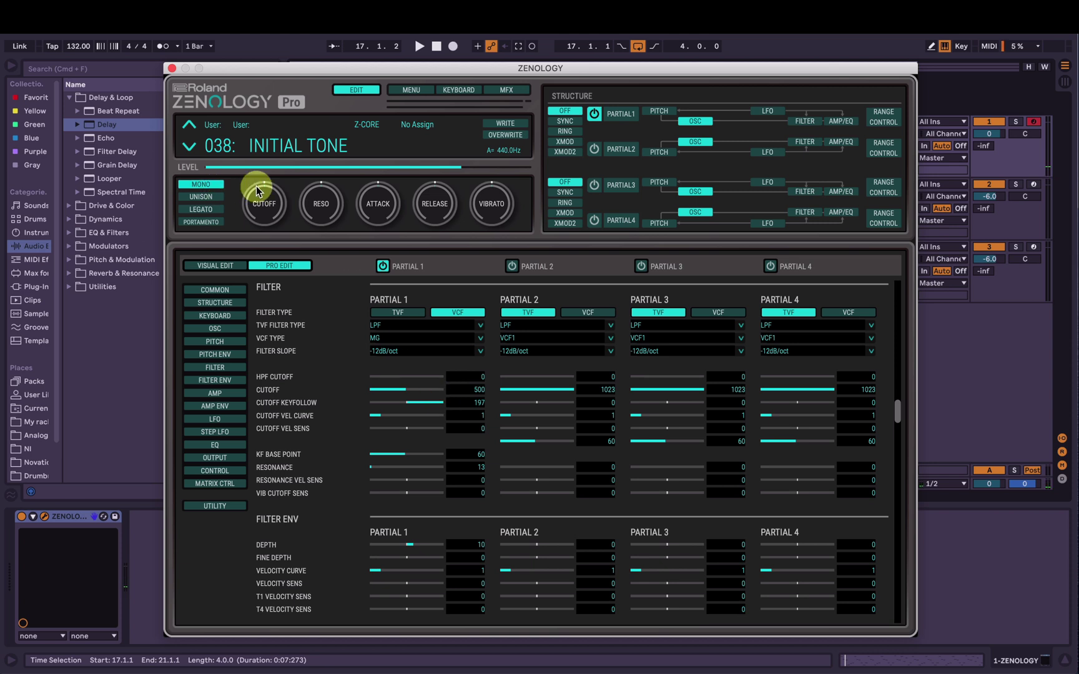
key(space)
mouse_move(270, 204)
mouse_down()
mouse_move(278, 174)
mouse_move(270, 221)
mouse_up()
drag(379, 400, 409, 431)
drag(483, 66, 234, 16)
Open the ZENOLOGY 2 clip's notes and select the A2 notes by pitch.
click(489, 128)
click(489, 128)
click(506, 624)
drag(505, 625, 626, 621)
click(504, 610)
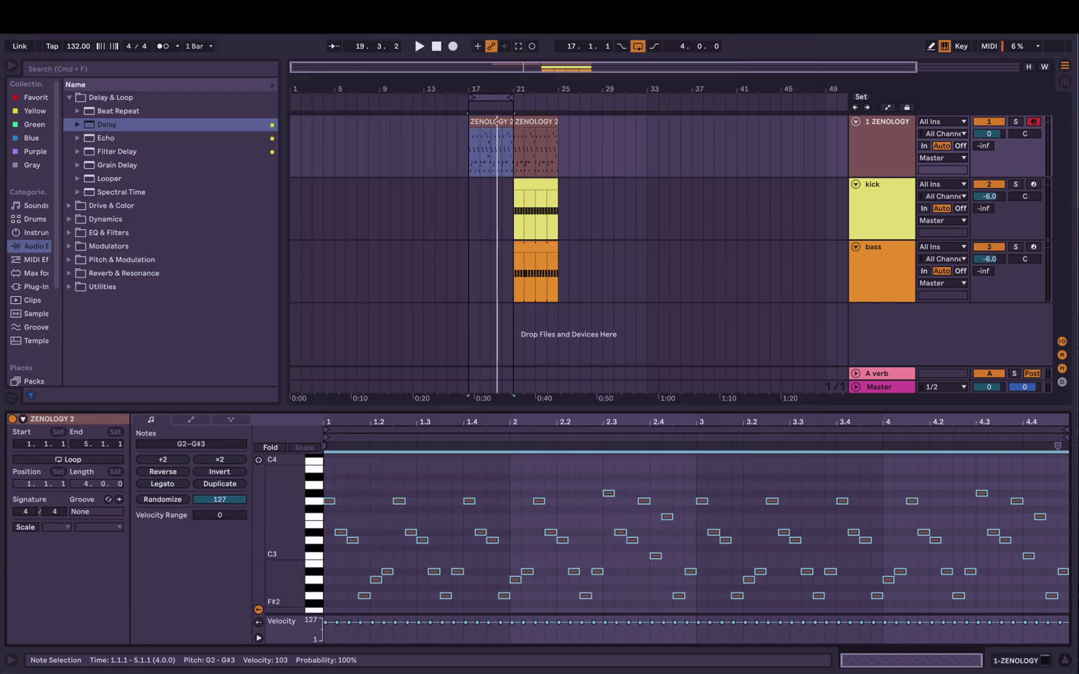
click(388, 553)
scroll(387, 552, up, 1)
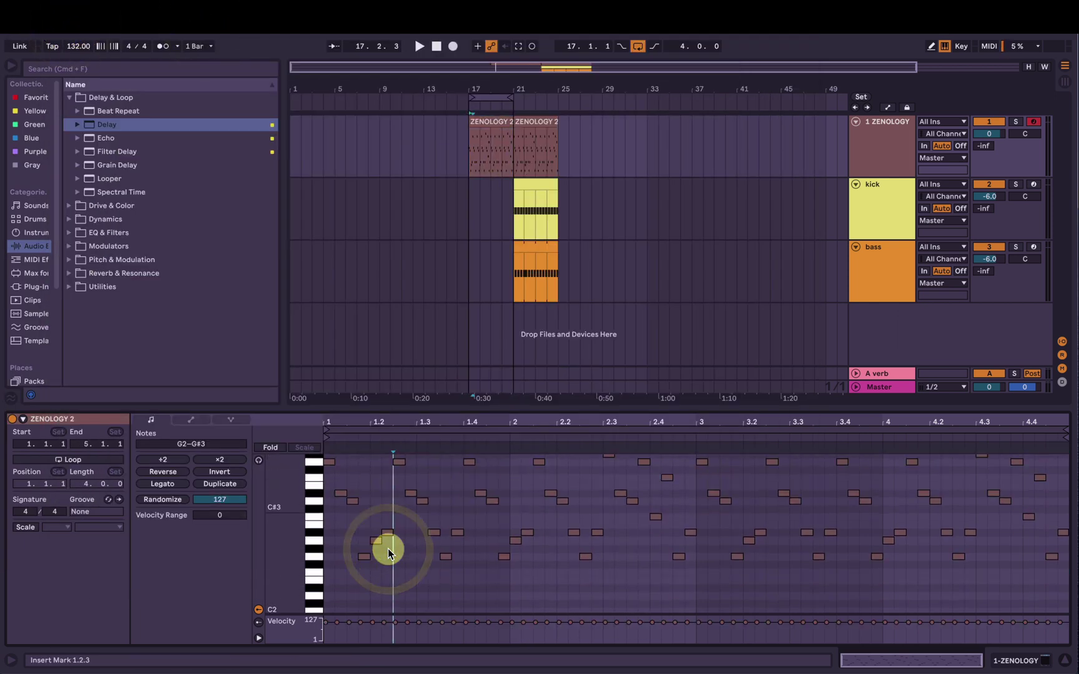
click(315, 555)
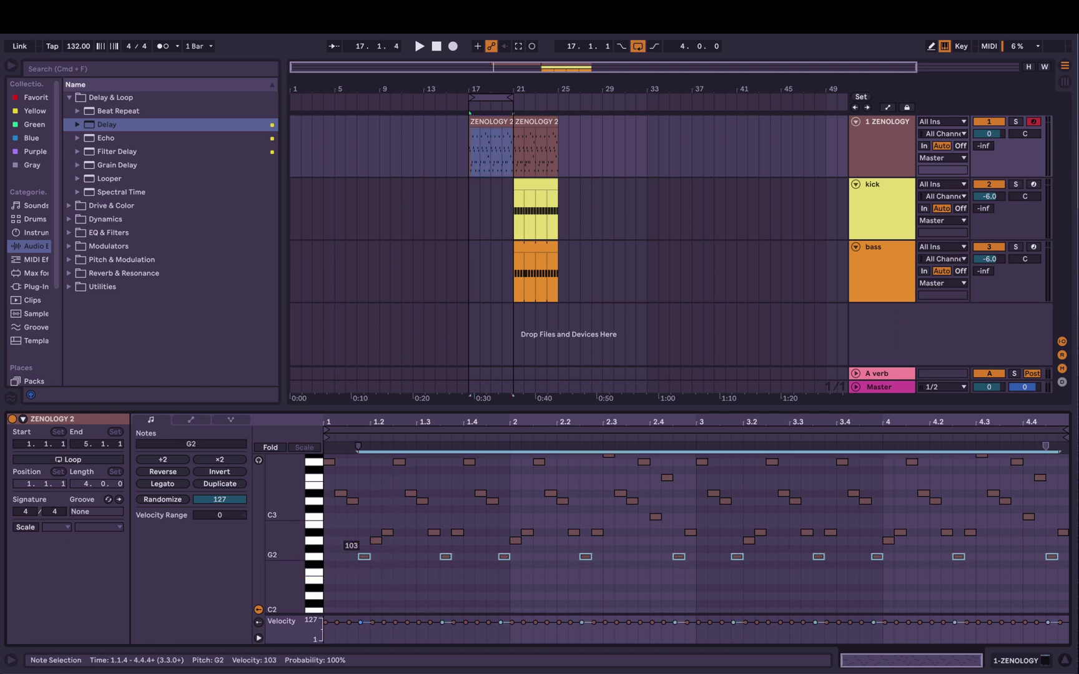
click(316, 541)
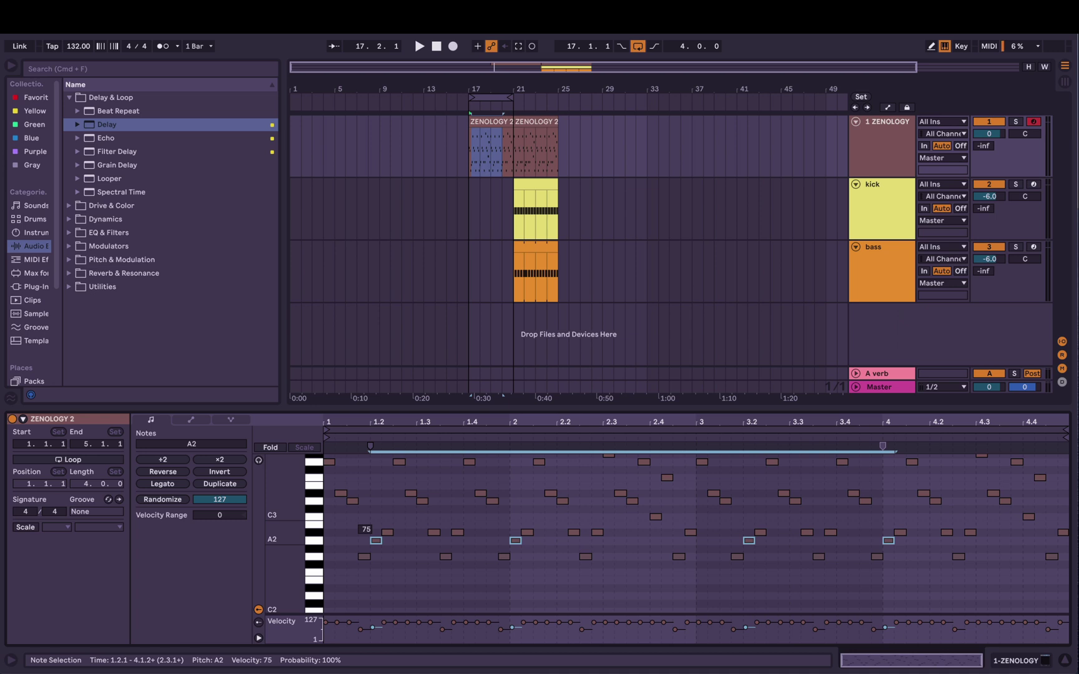
Enlarge the velocity lane, raise all G3 notes to velocity 116, and reopen the ZENOLOGY editor.
drag(381, 615, 390, 578)
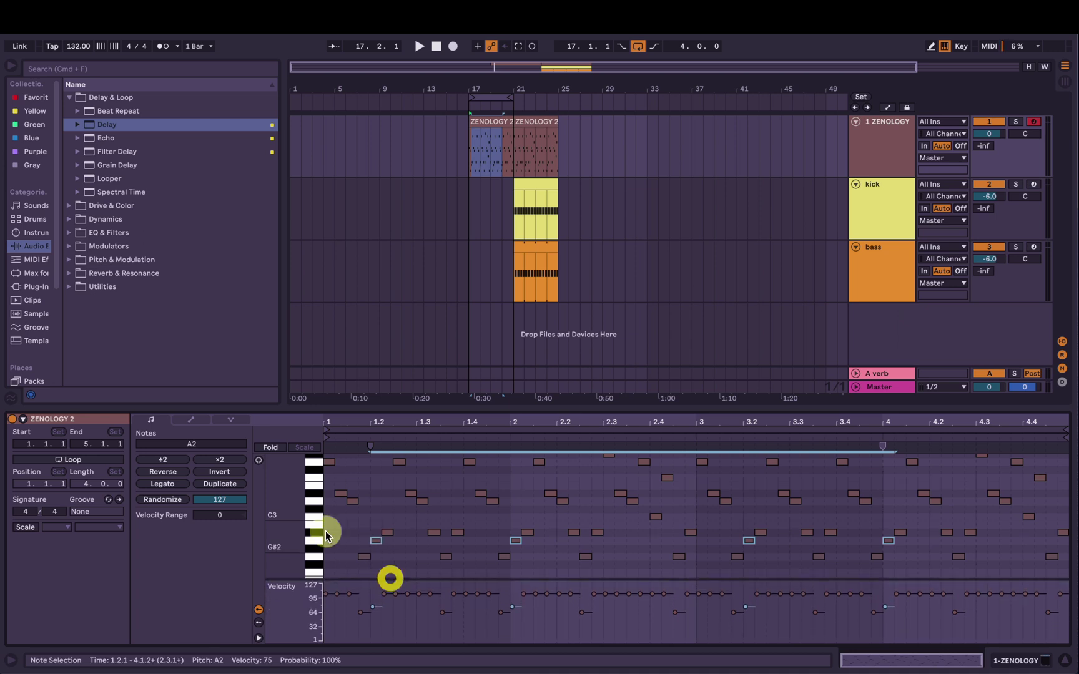
click(314, 532)
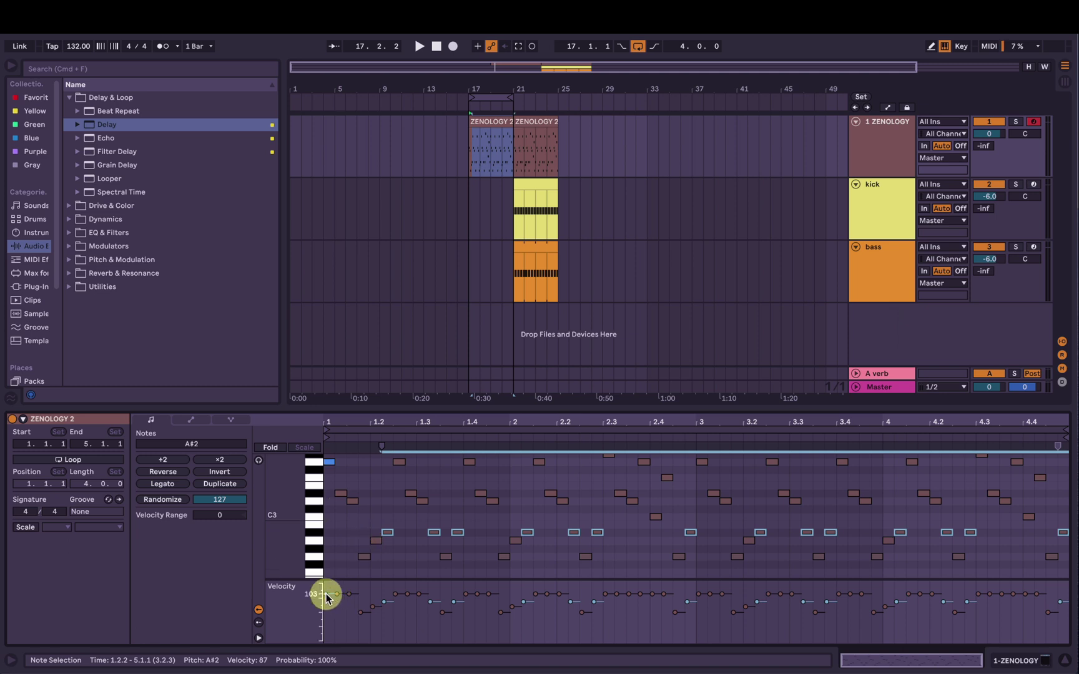
click(316, 462)
drag(325, 596, 325, 590)
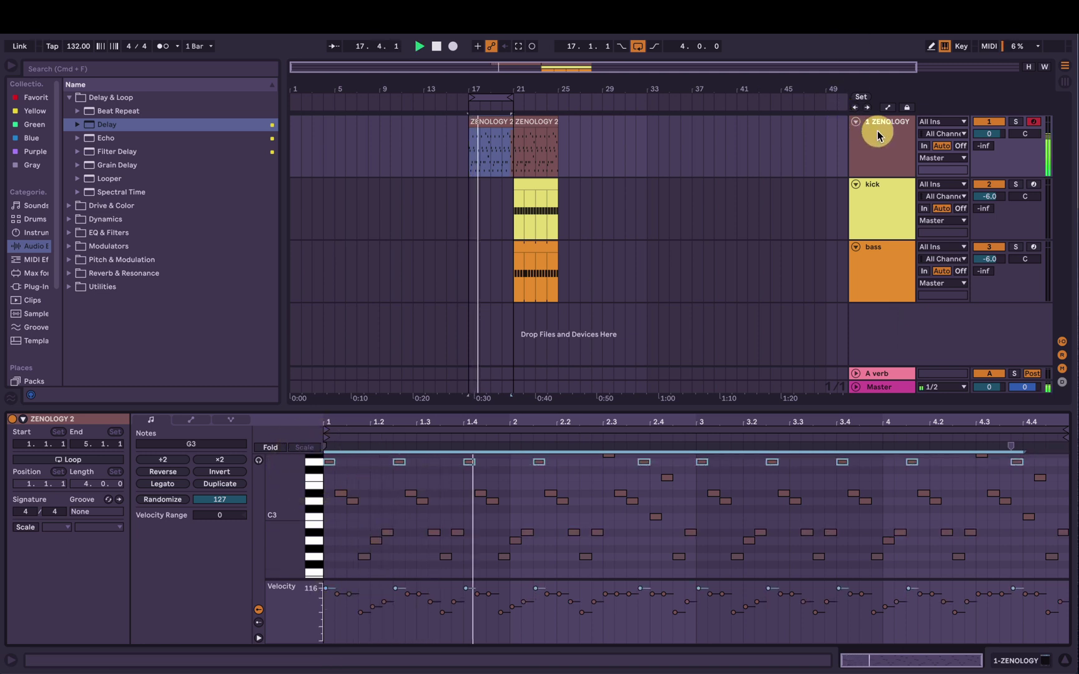
click(878, 133)
click(44, 517)
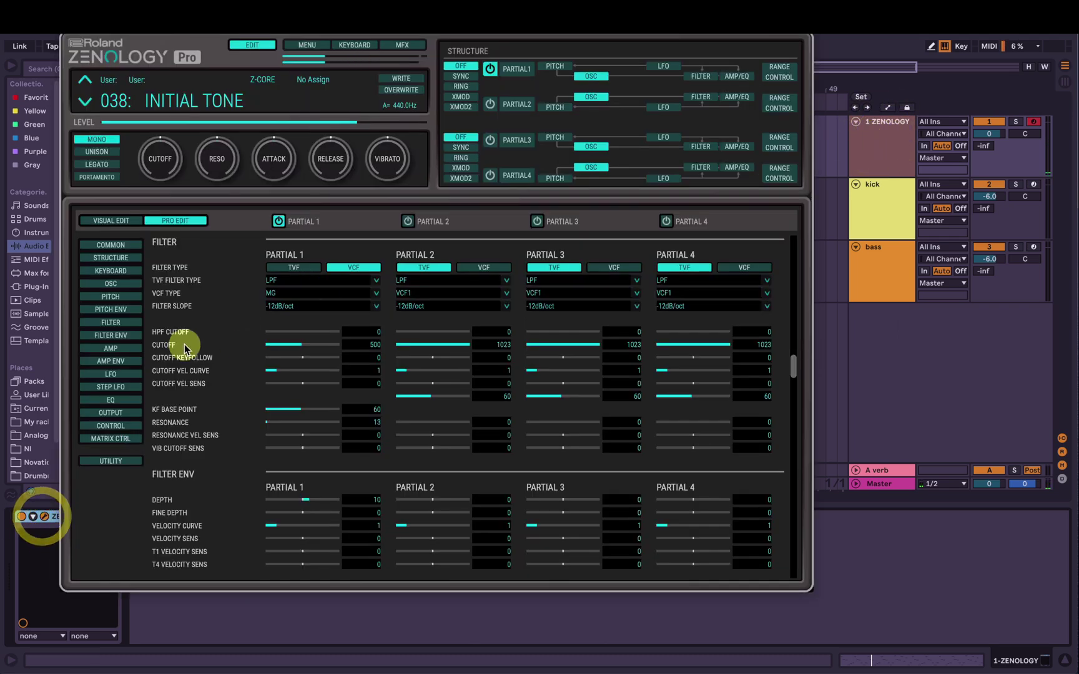
Review the AMP parameters, set Partial 1 cutoff velocity sensitivity to 17, and close the editor.
click(131, 347)
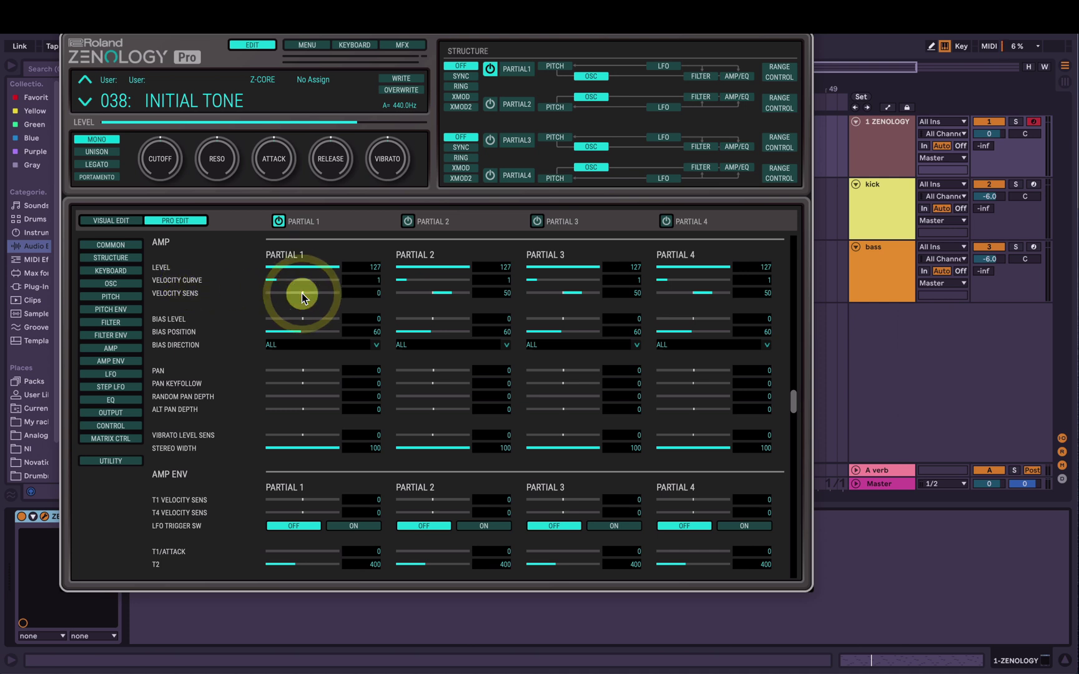
key(space)
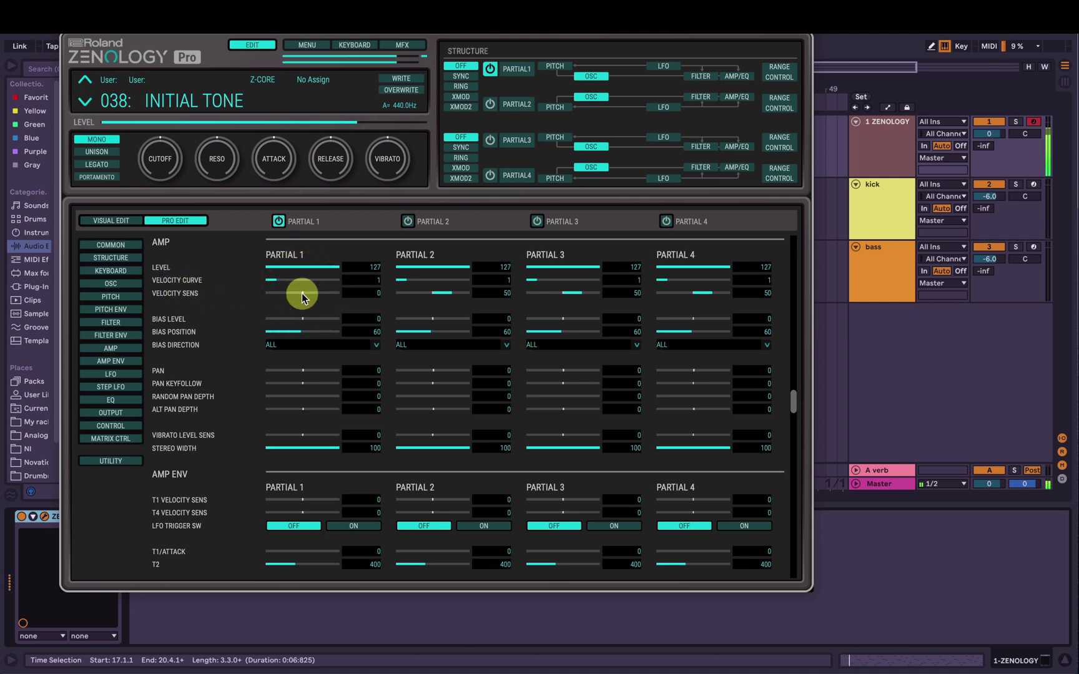
click(115, 323)
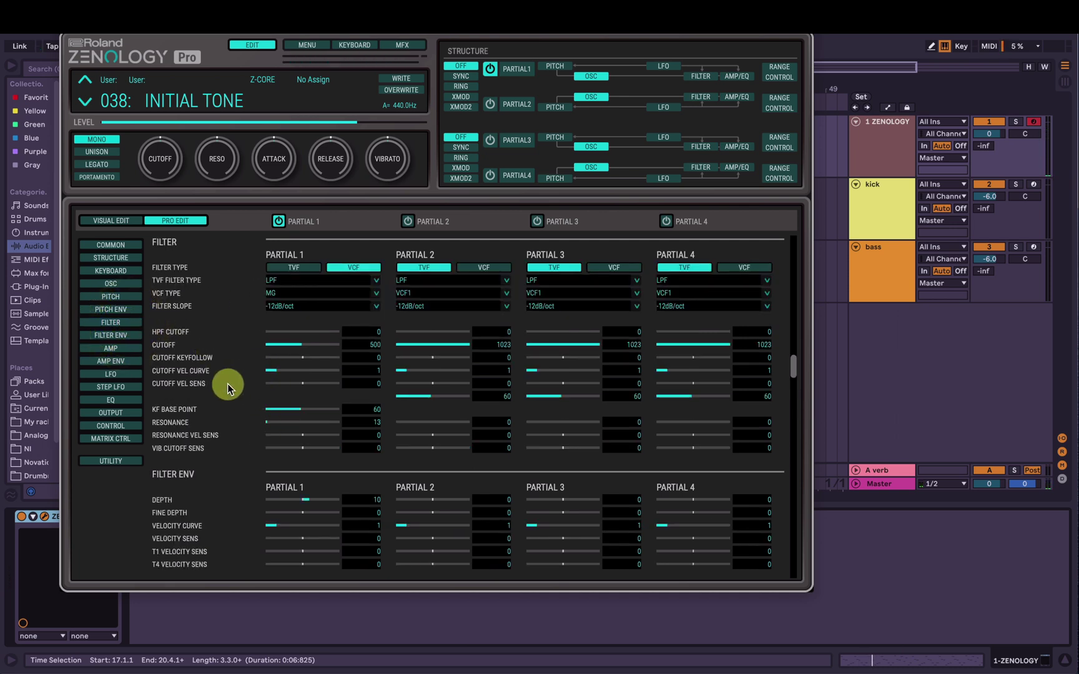
mouse_move(304, 386)
mouse_down()
mouse_move(320, 386)
mouse_move(308, 386)
mouse_up()
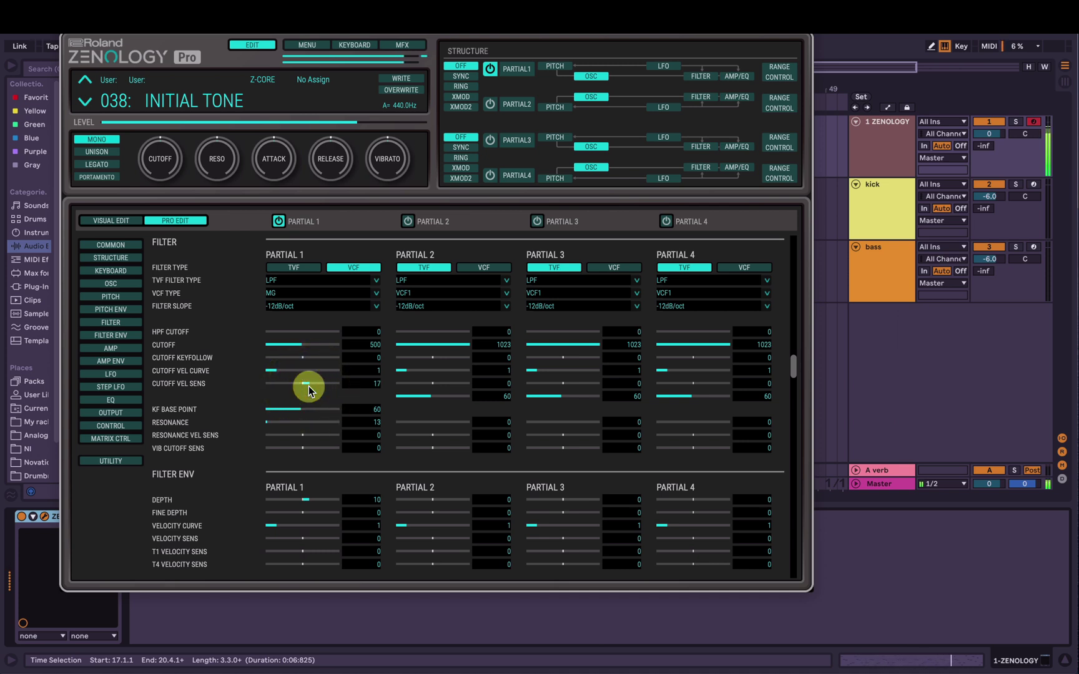
click(67, 20)
click(499, 129)
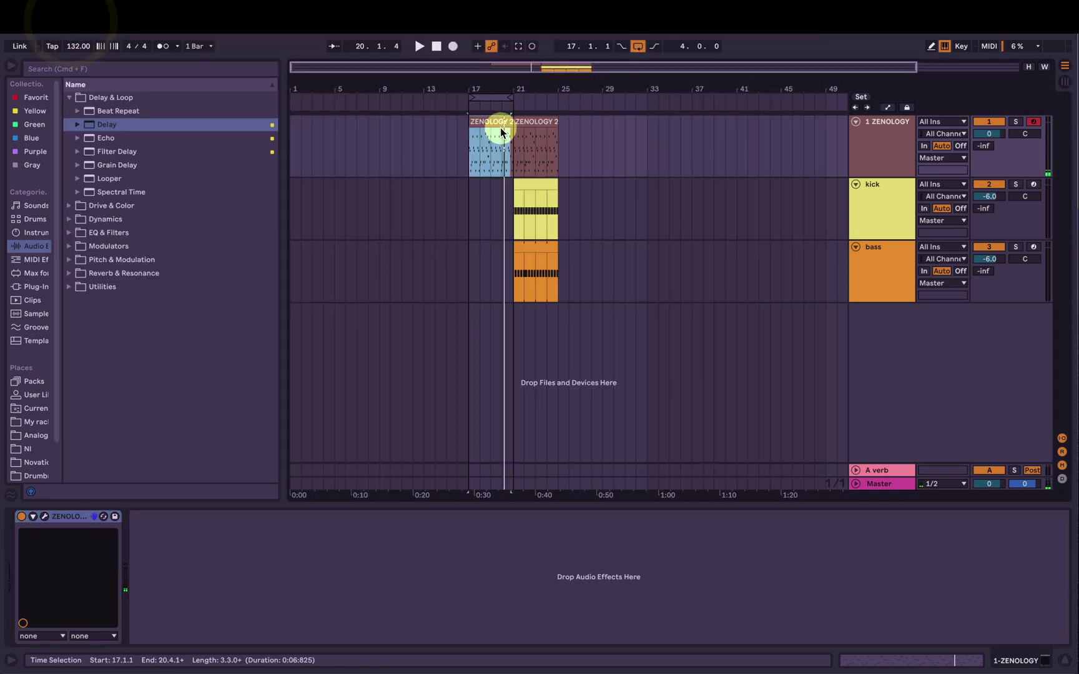
Inspect the ZENOLOGY 2 clip's D#3 notes in the piano roll, briefly checking the ZENOLOGY editor.
double_click(502, 128)
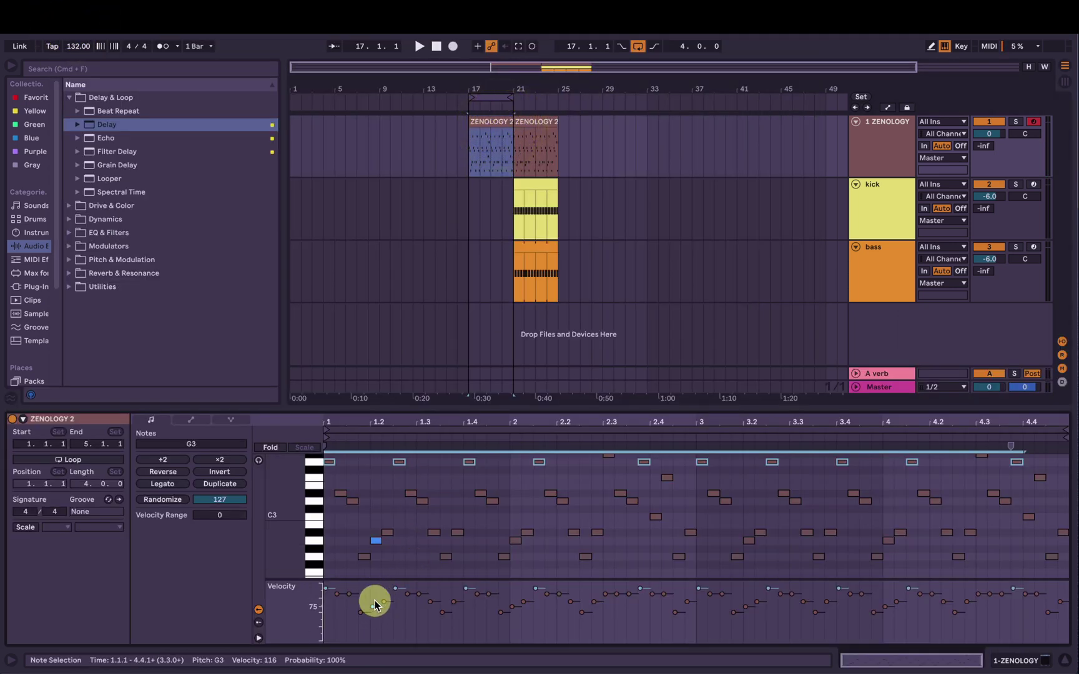
click(341, 493)
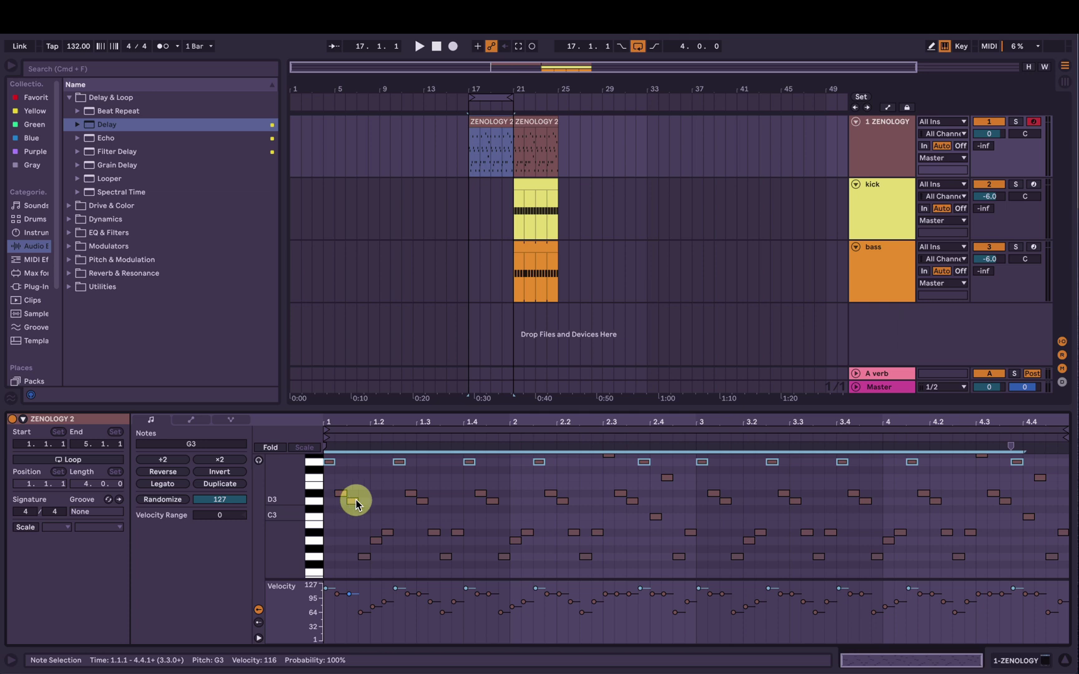
click(389, 492)
click(883, 145)
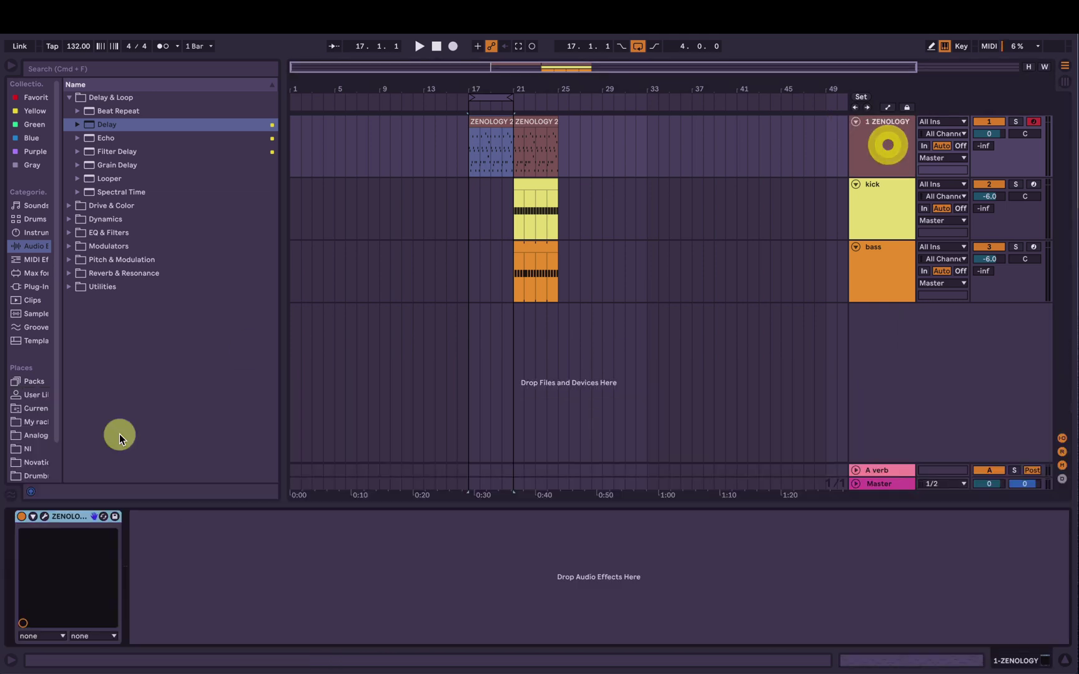
click(43, 517)
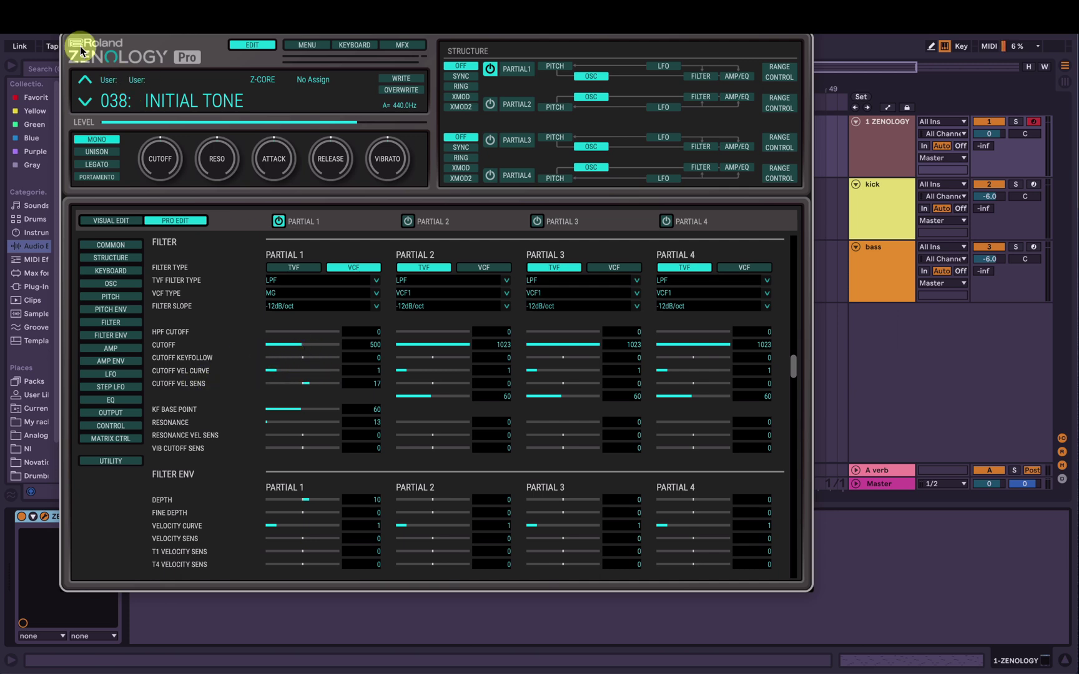
click(68, 26)
Review the clip's upper notes, then reopen ZENOLOGY on its filter table.
double_click(493, 119)
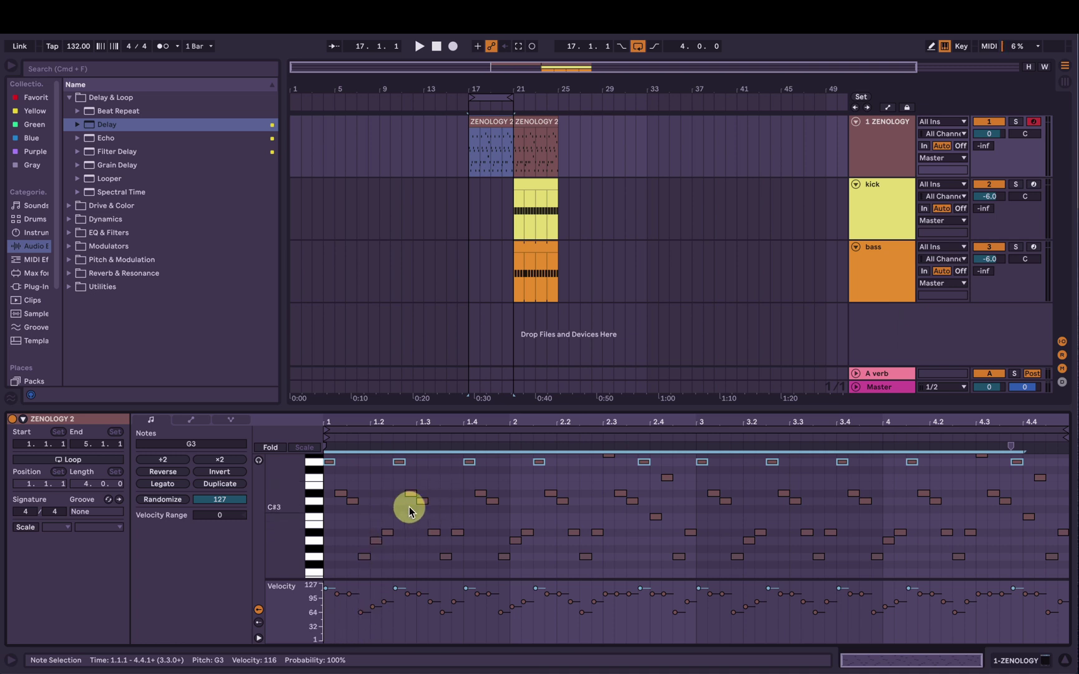
scroll(410, 509, up, 1)
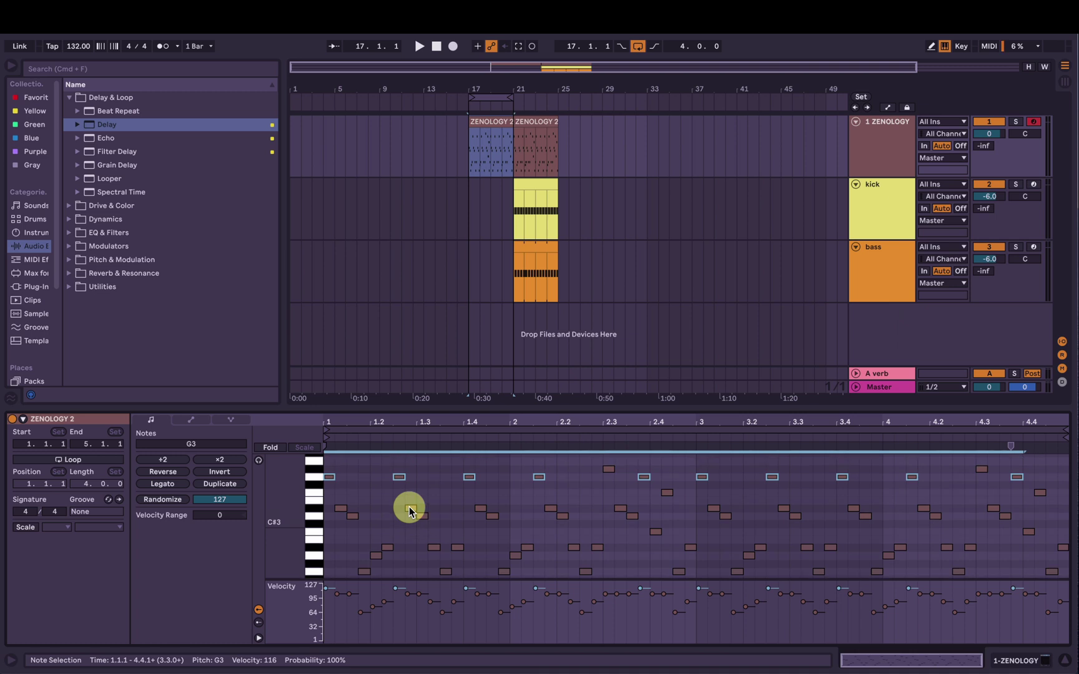
drag(587, 470, 979, 461)
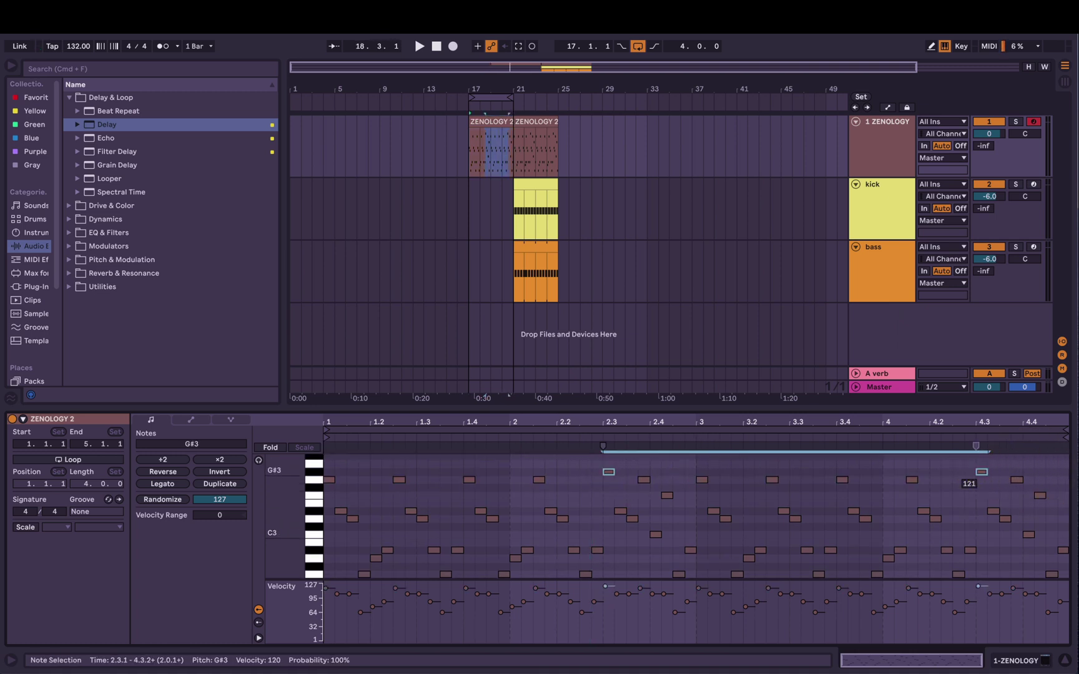
click(887, 152)
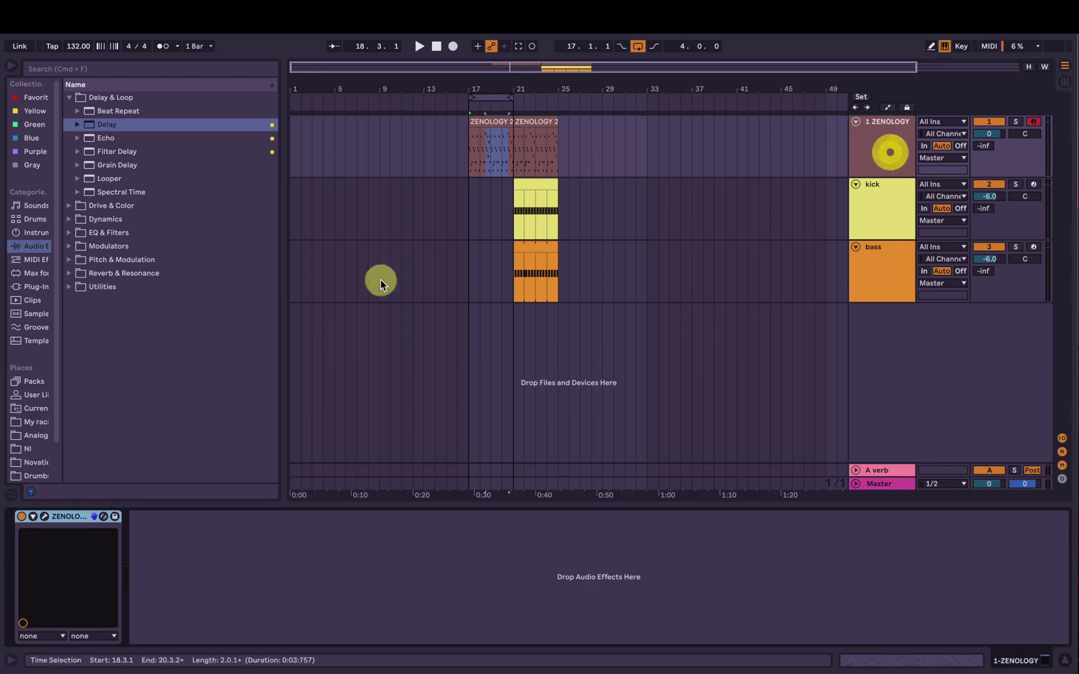
click(45, 516)
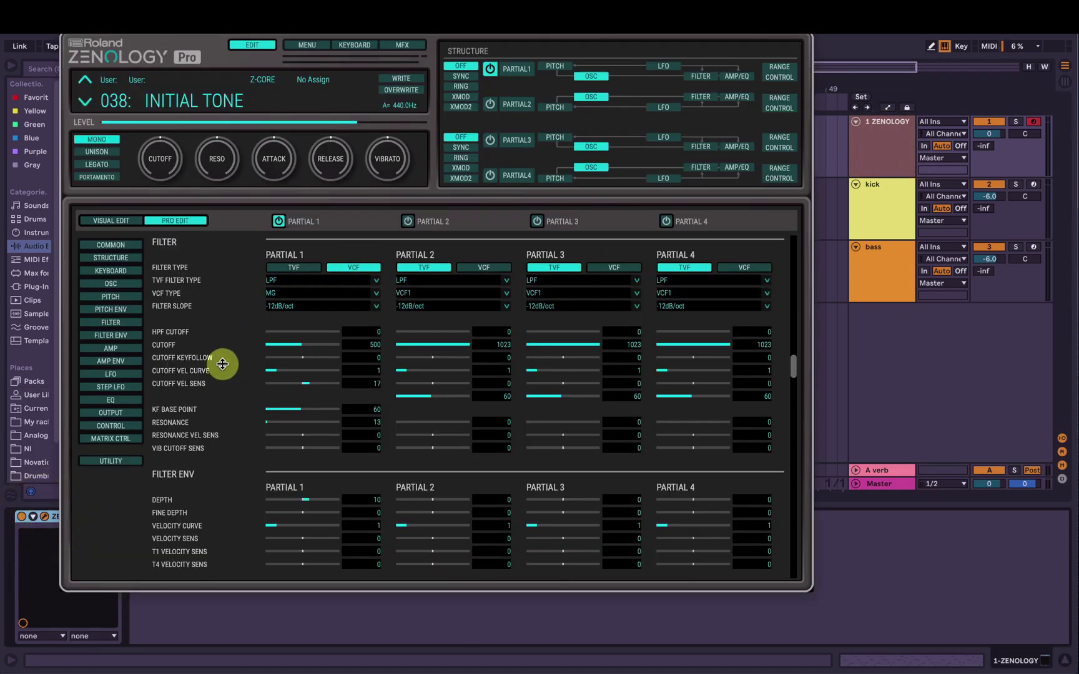
Reset Partial 1 cutoff keyfollow to 0 and set its cutoff velocity sensitivity to 30.
drag(306, 361, 313, 357)
double_click(303, 382)
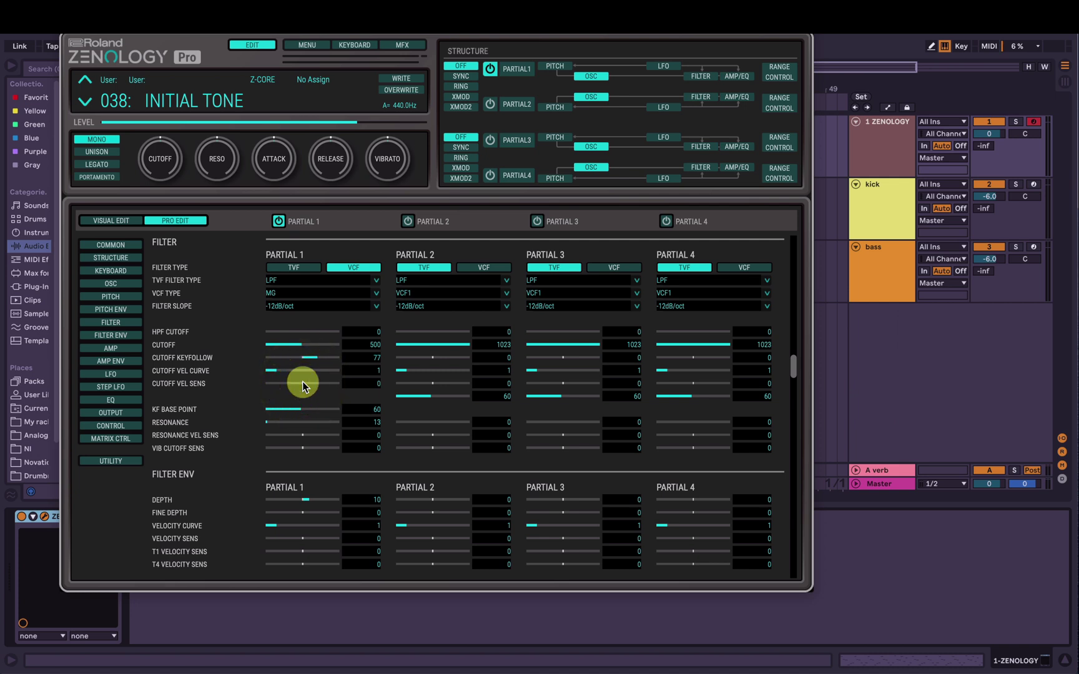
click(301, 356)
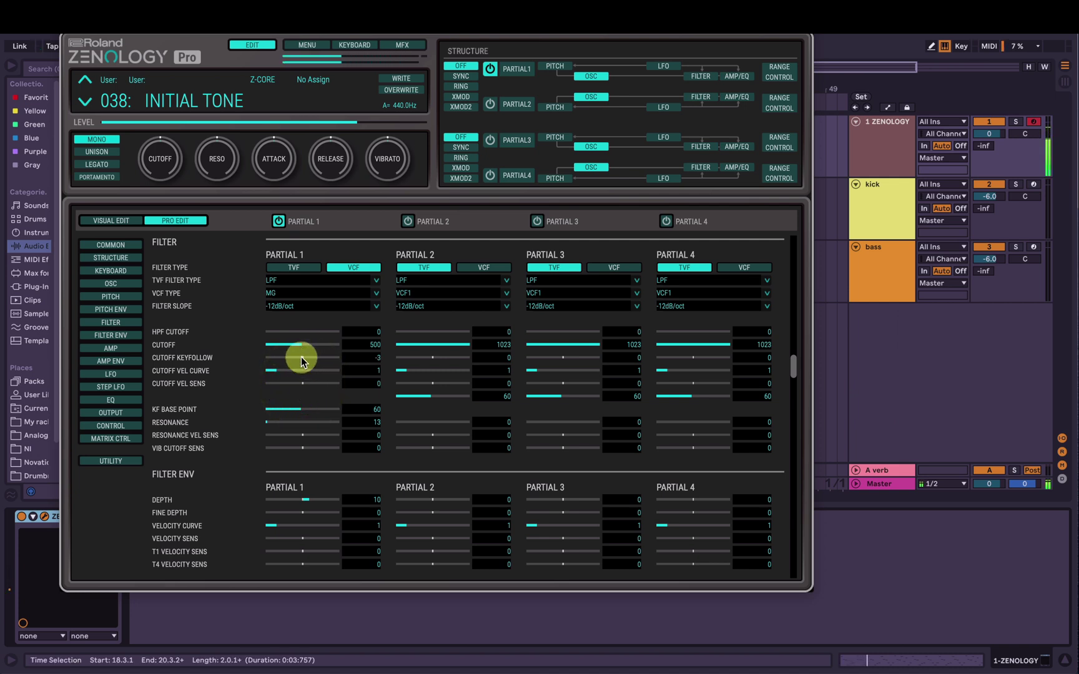
double_click(301, 356)
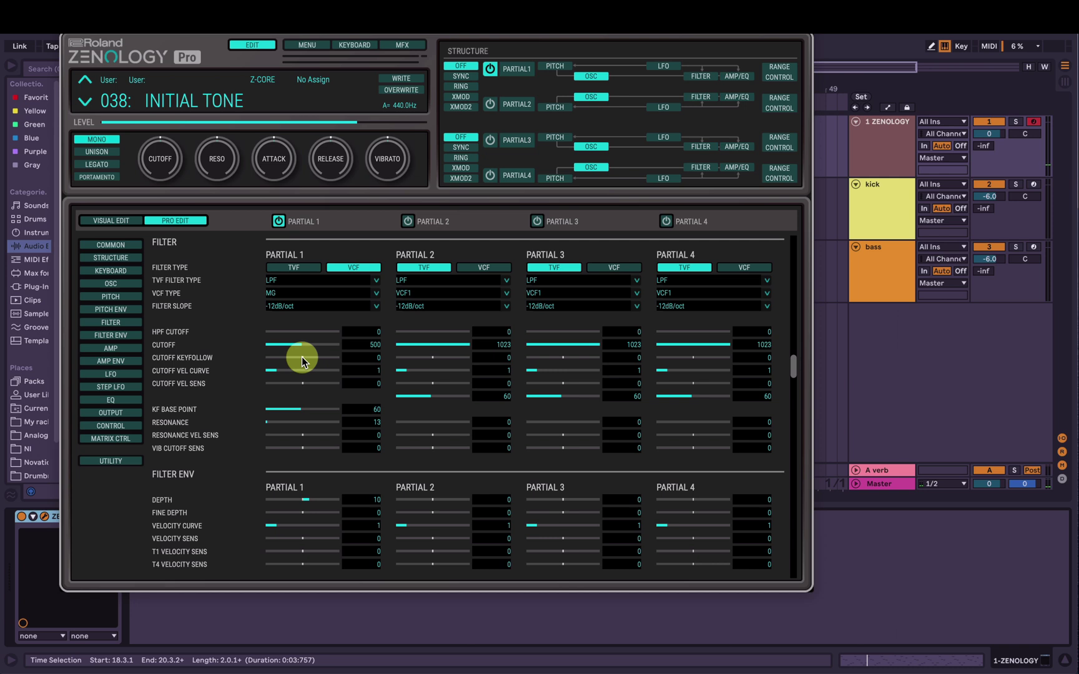
drag(310, 386, 313, 383)
drag(162, 160, 176, 199)
click(112, 284)
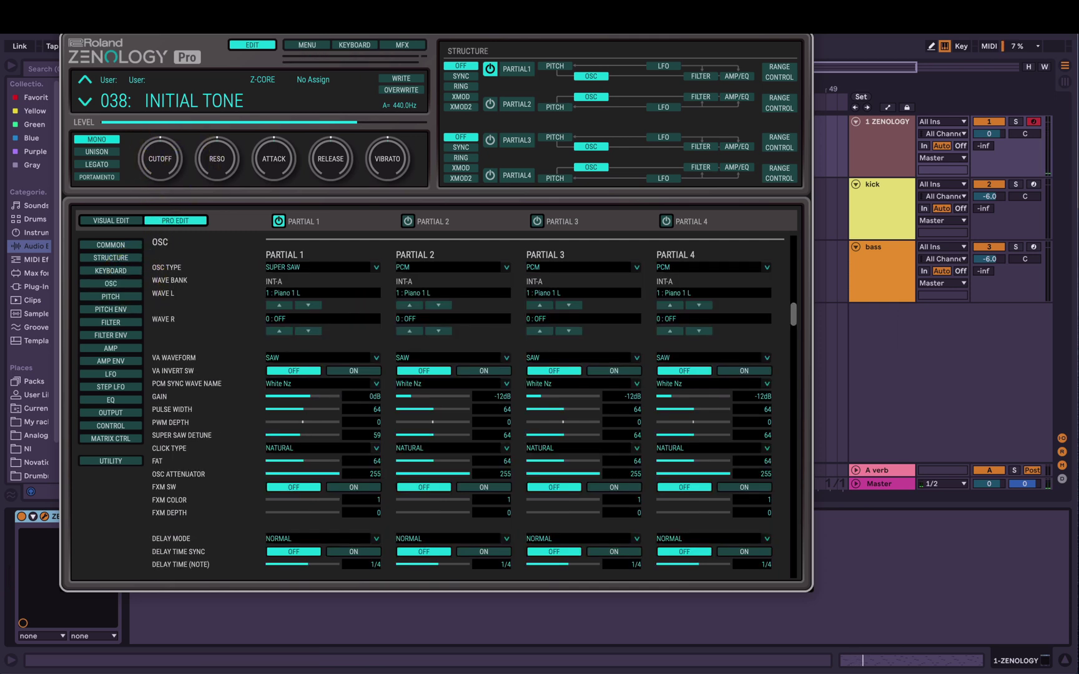
Switch to Pro Edit and copy Tone Partial 1 from the UTILITY menu.
click(131, 221)
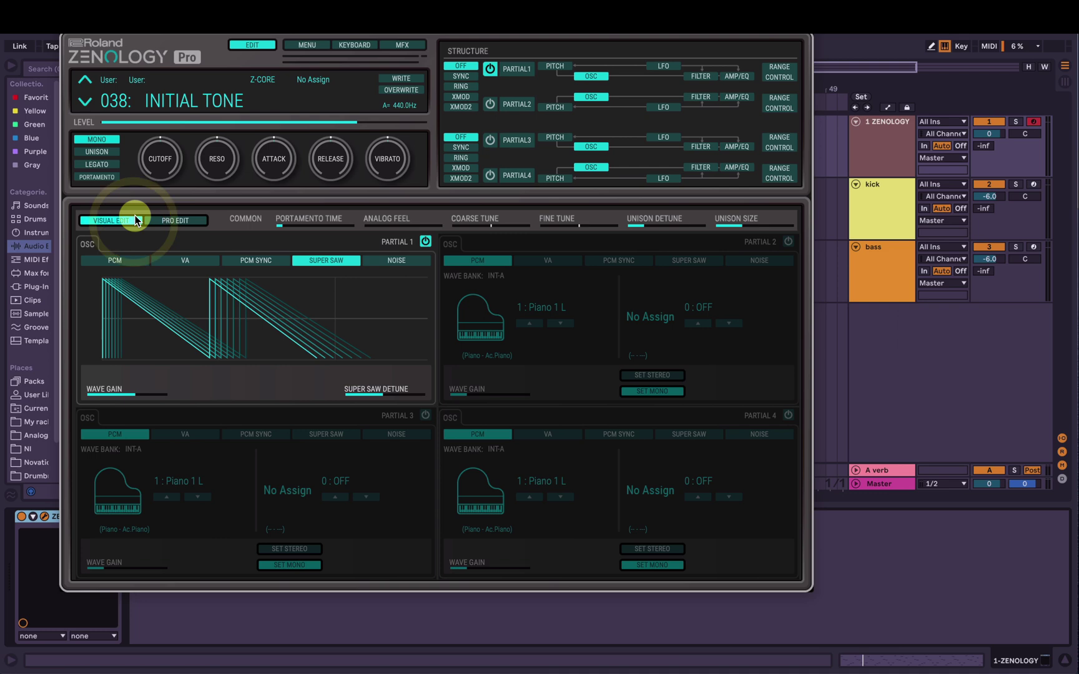
click(178, 220)
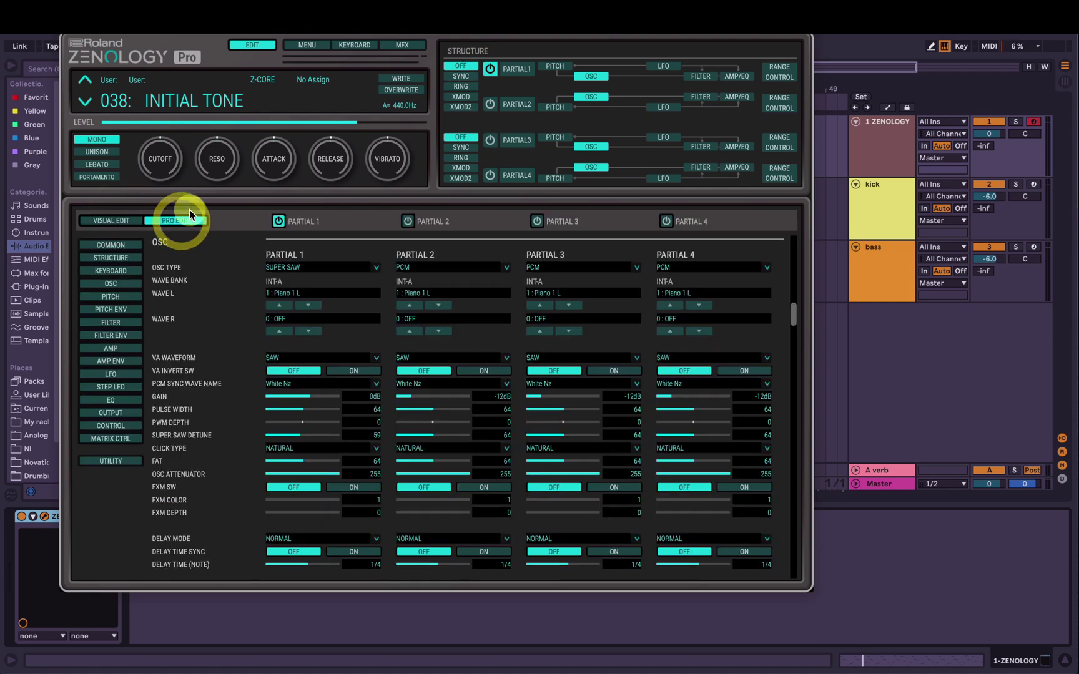
click(125, 459)
mouse_move(150, 465)
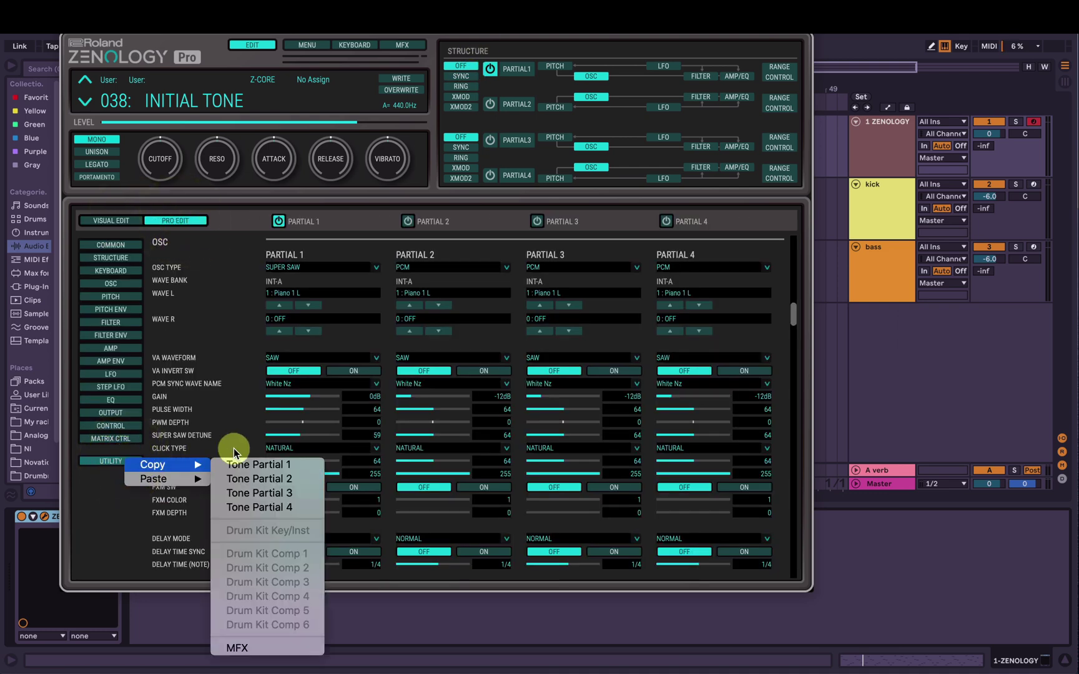
click(231, 466)
Paste into Tone Partial 2 as a Super Saw, back in Visual Edit with Partial 1 on.
click(123, 462)
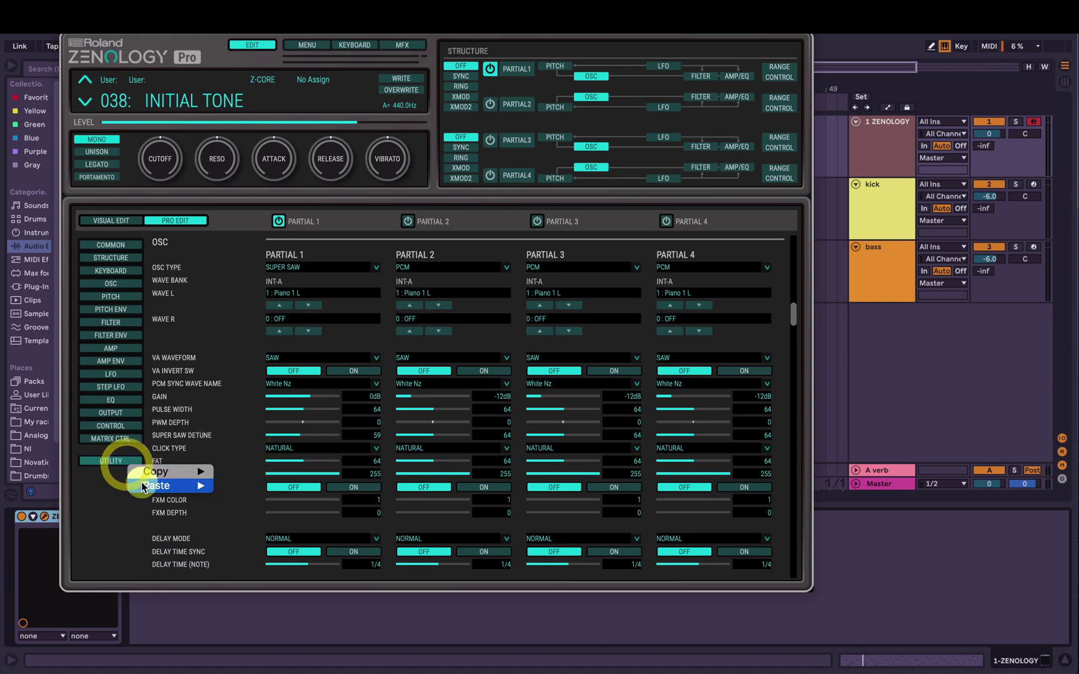
mouse_move(164, 486)
click(269, 492)
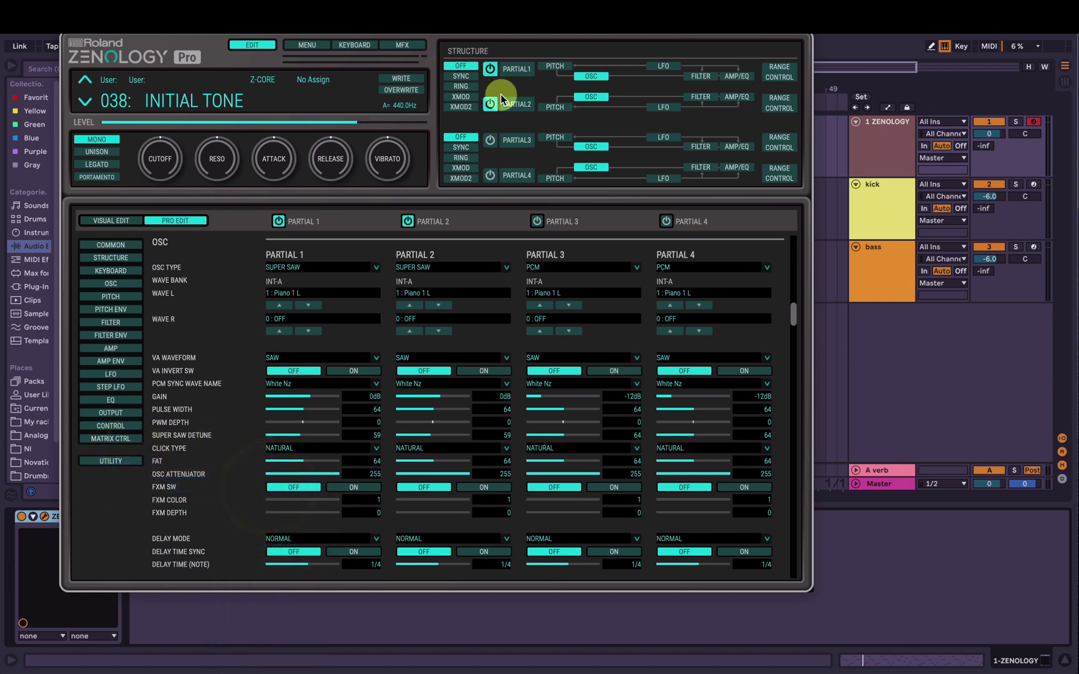
click(490, 69)
click(143, 220)
click(490, 68)
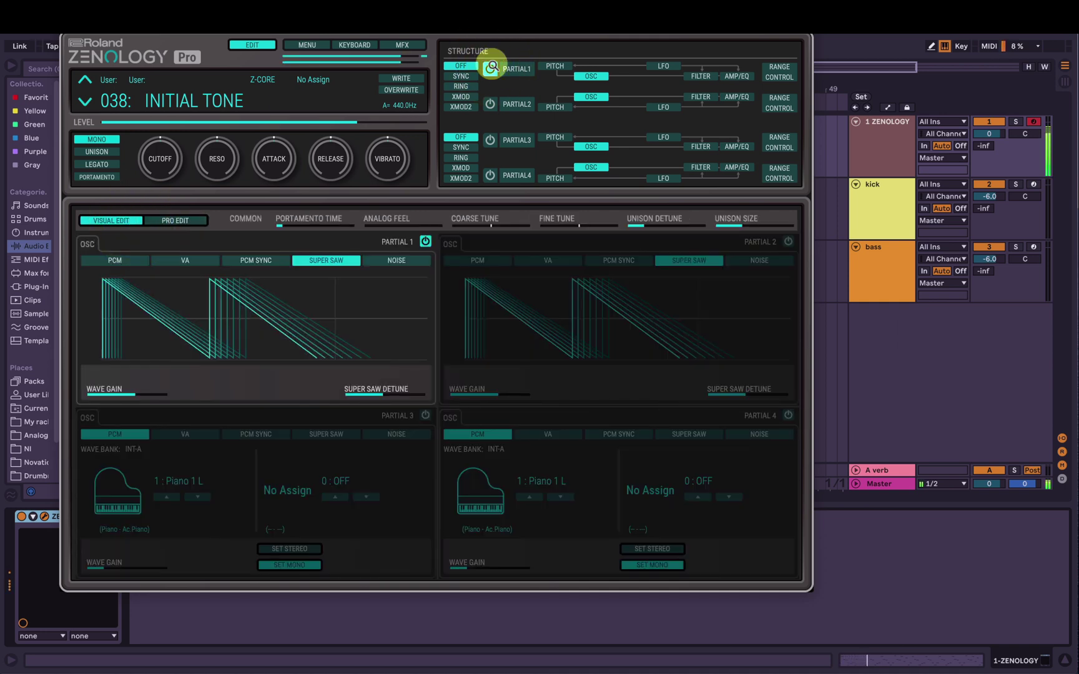
Audition Partial 2 alone, lower the tone LEVEL to about 77, and show pitch settings.
click(490, 68)
click(490, 104)
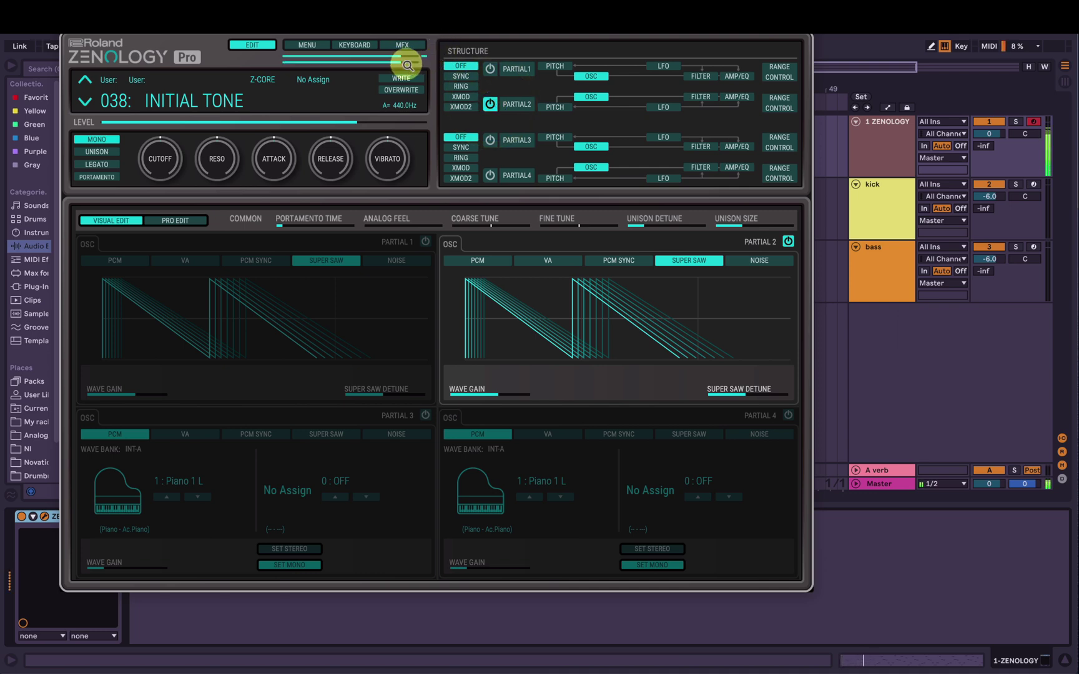
drag(357, 123, 298, 123)
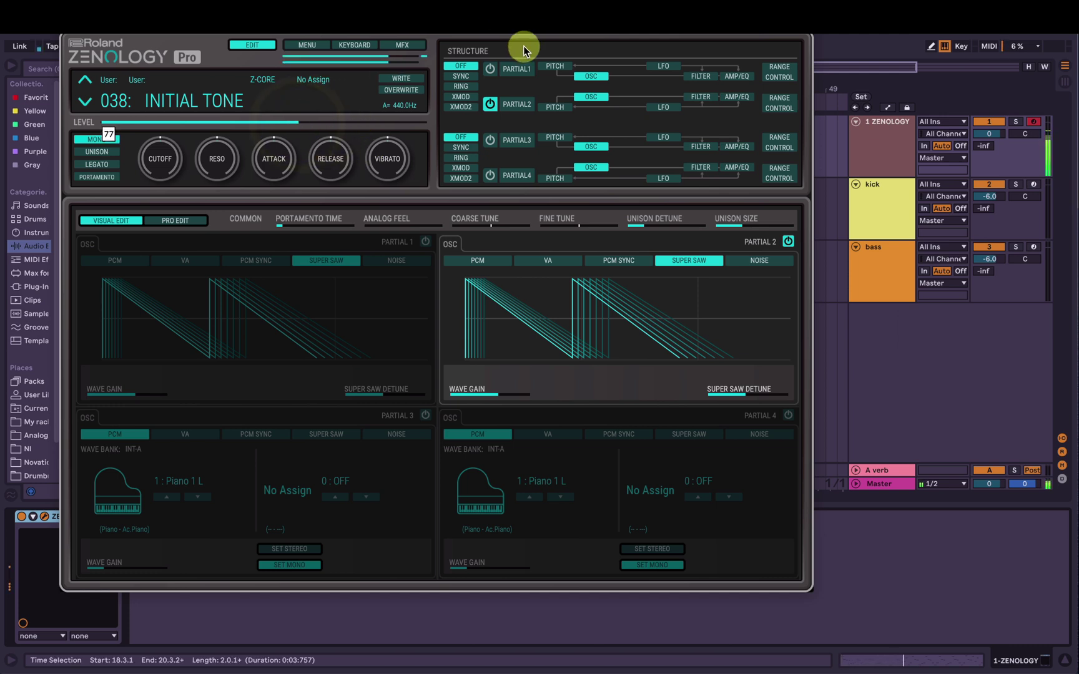
click(490, 69)
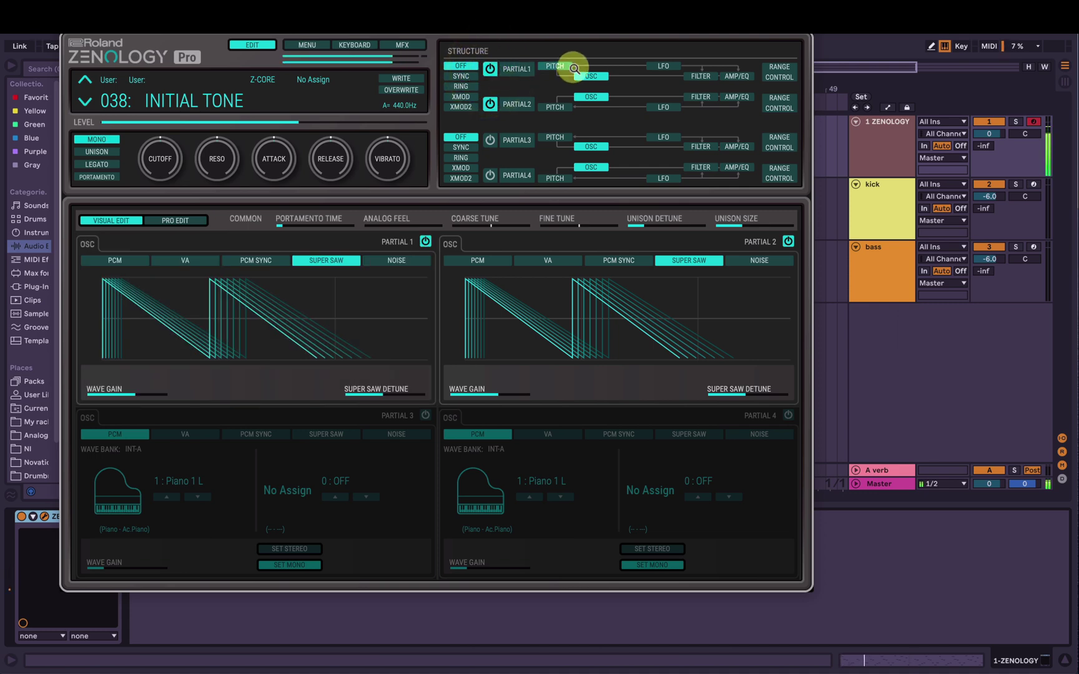
click(557, 107)
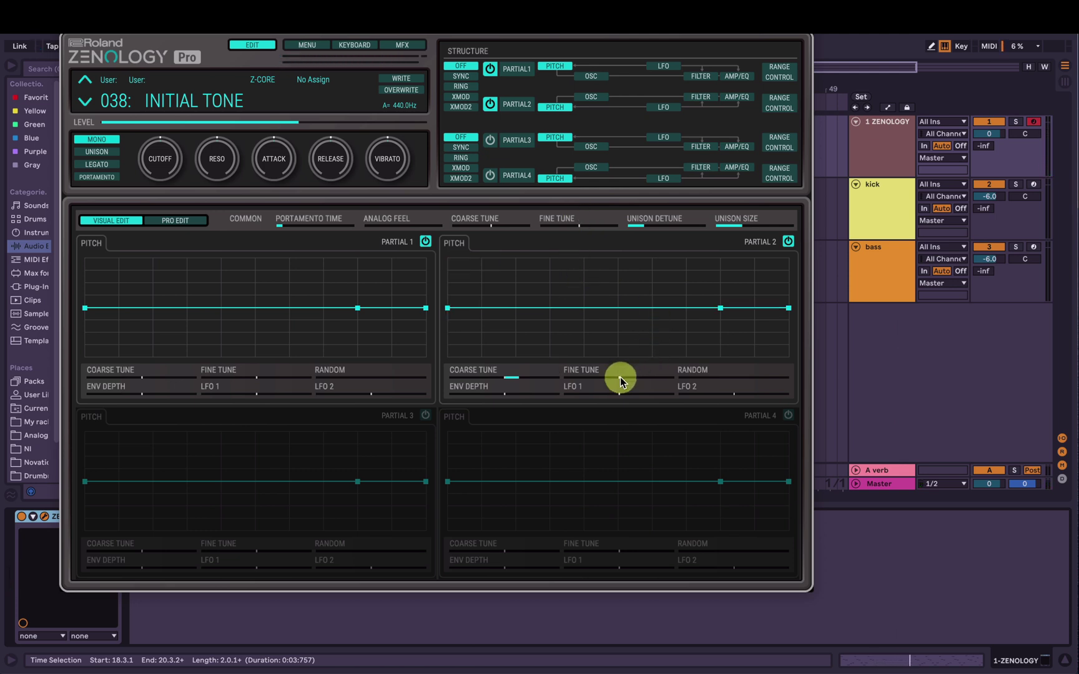
Set Partial 2's fine tune to 6 and max its Super Saw detune at 127.
drag(620, 377, 624, 378)
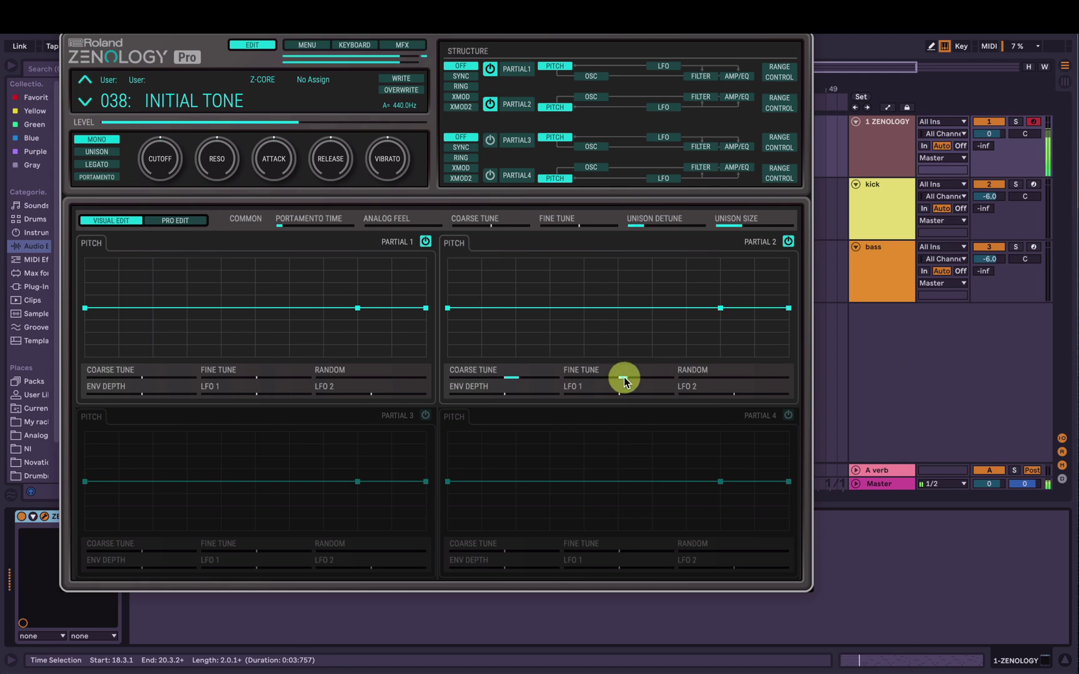
mouse_move(629, 377)
mouse_down()
mouse_move(676, 380)
mouse_move(626, 384)
mouse_up()
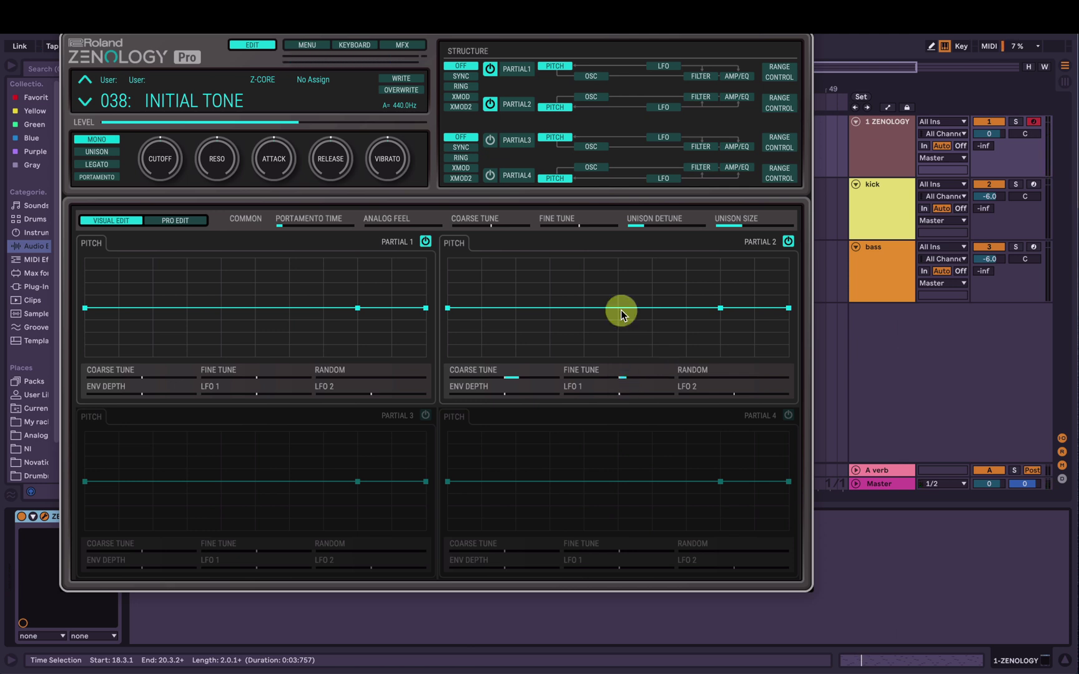
click(592, 98)
drag(746, 392, 768, 397)
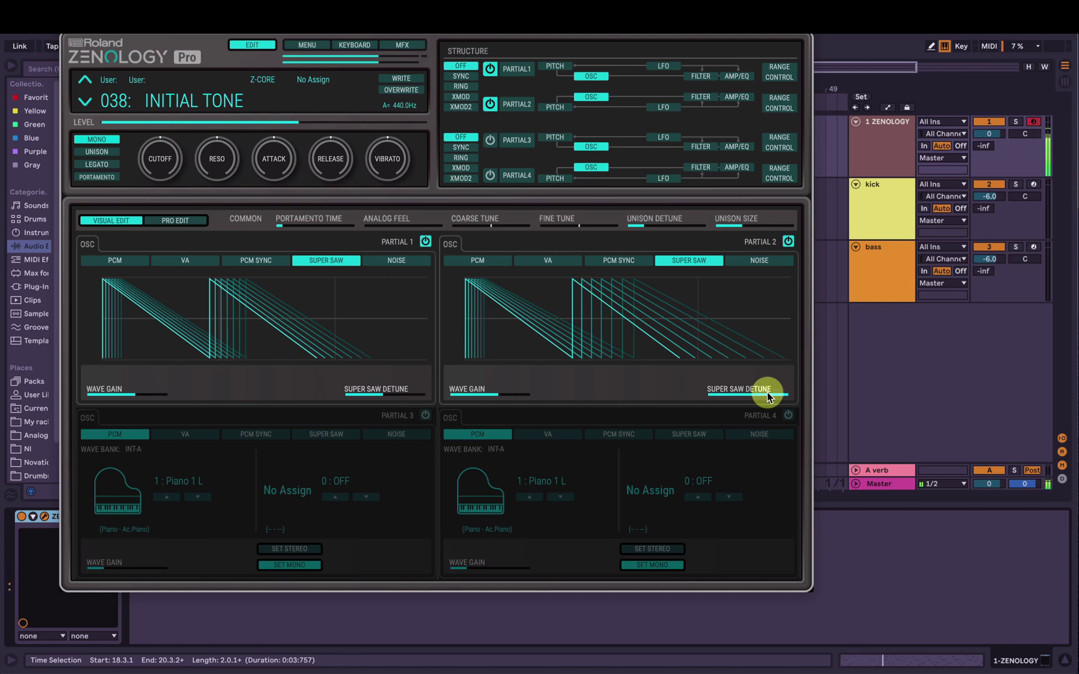
Push Partial 2's Super Saw detune further, then switch its oscillator to VA saw.
drag(772, 396, 824, 400)
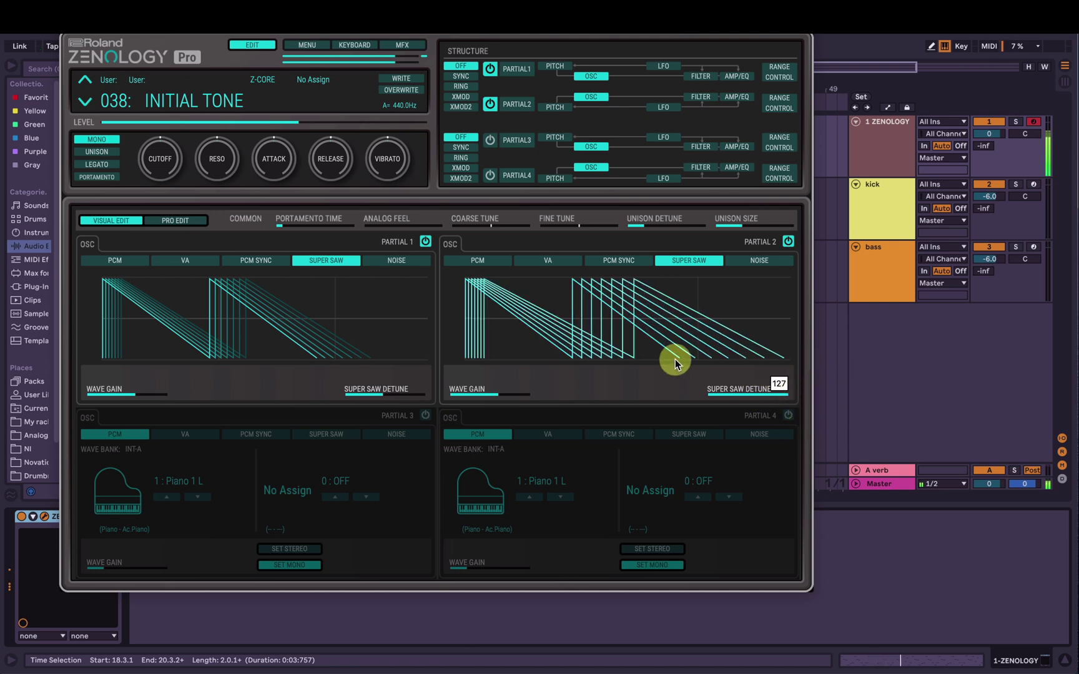
click(578, 267)
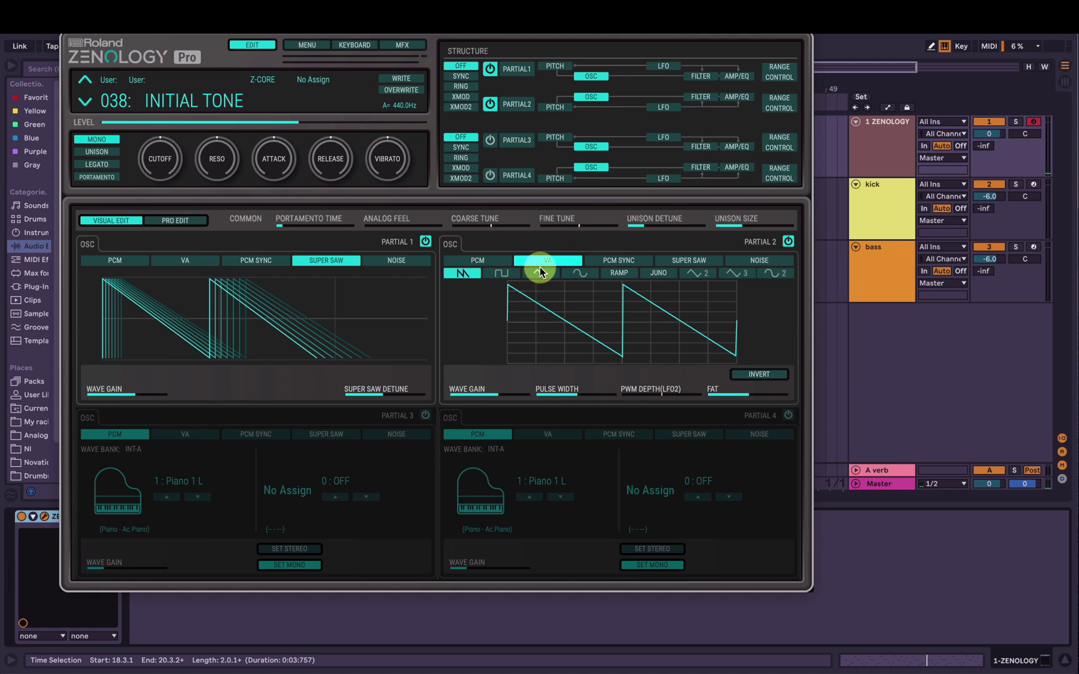
Give Partial 2's VA oscillator a square waveform, then show the pitch settings.
click(508, 275)
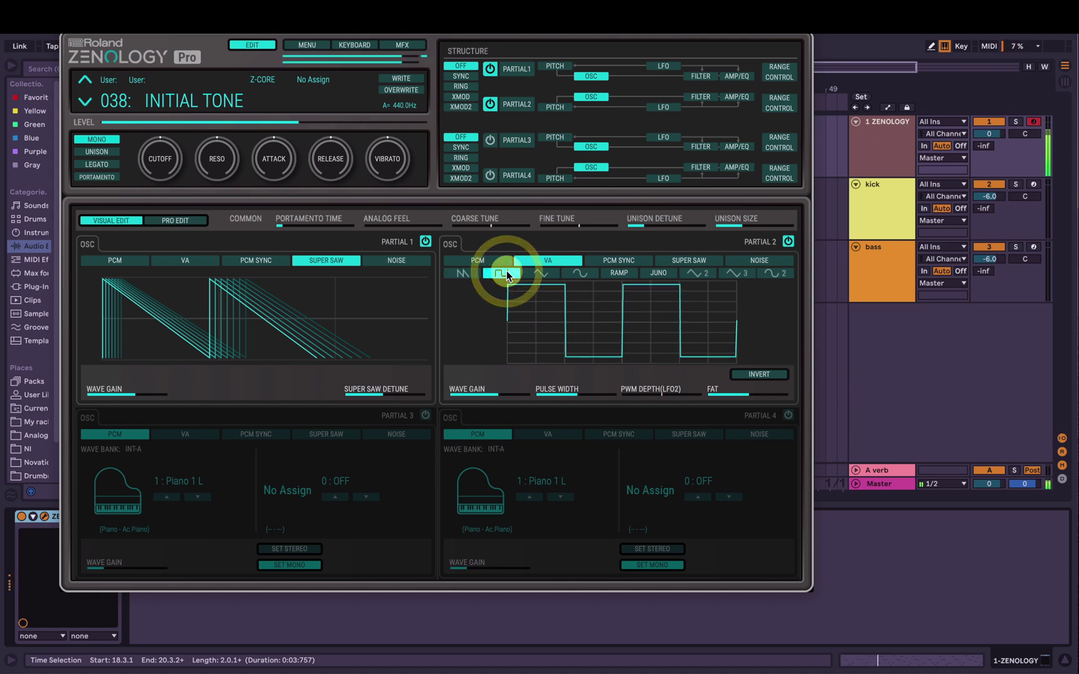
click(772, 377)
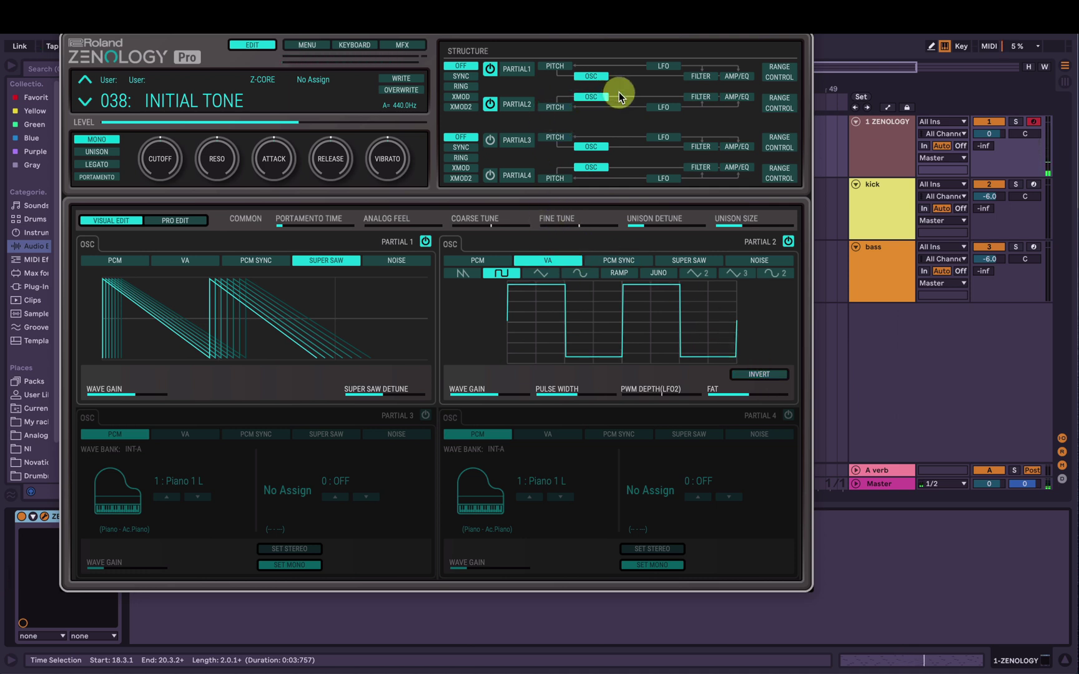
click(555, 108)
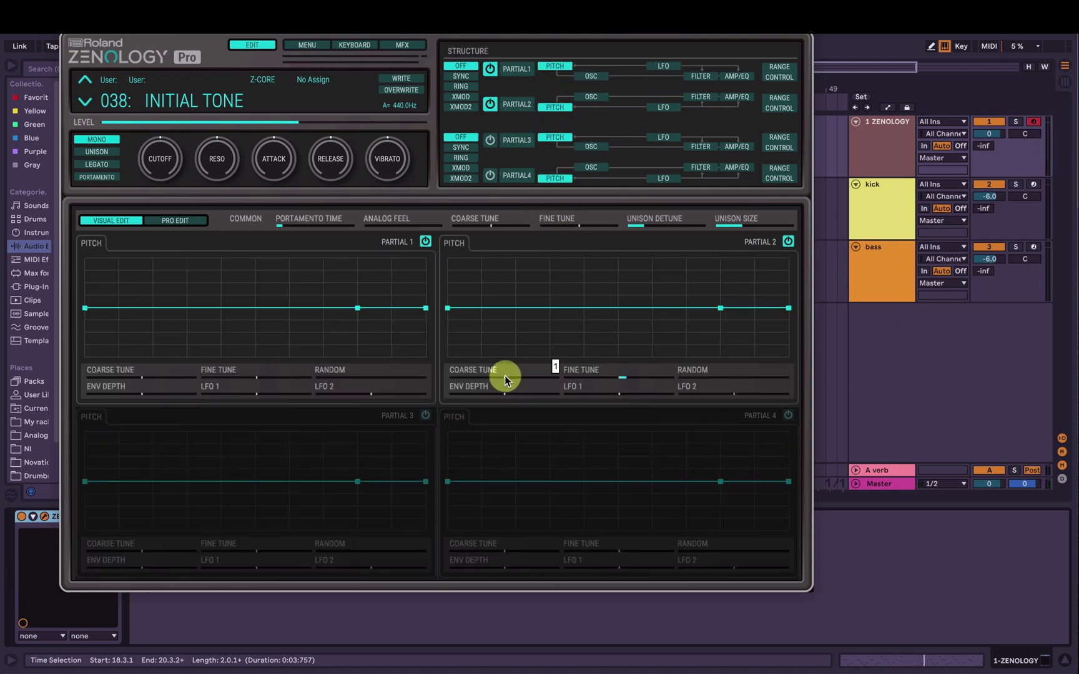
Hear each partial alone in turn, then return to OSC settings with both partials on.
click(490, 68)
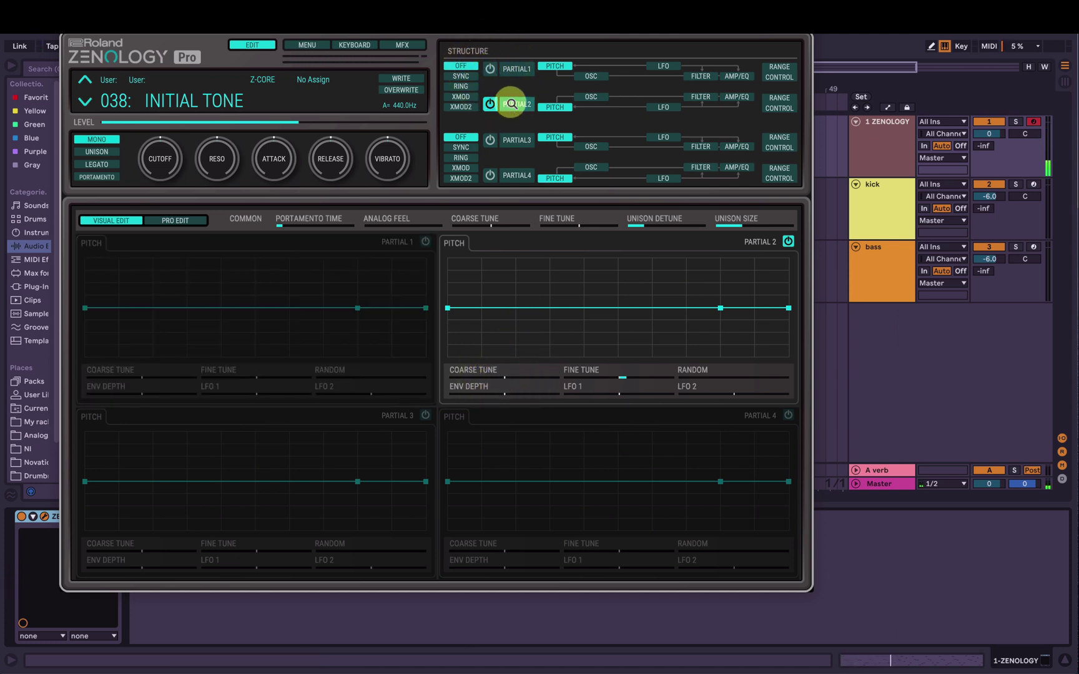
click(491, 70)
click(490, 104)
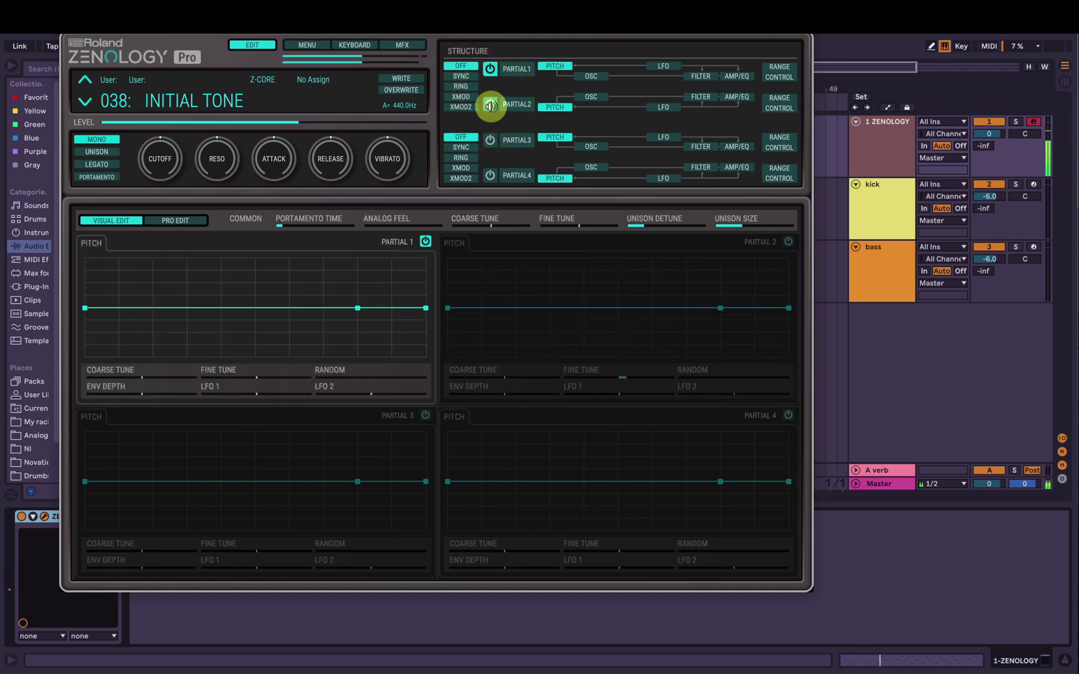
click(490, 105)
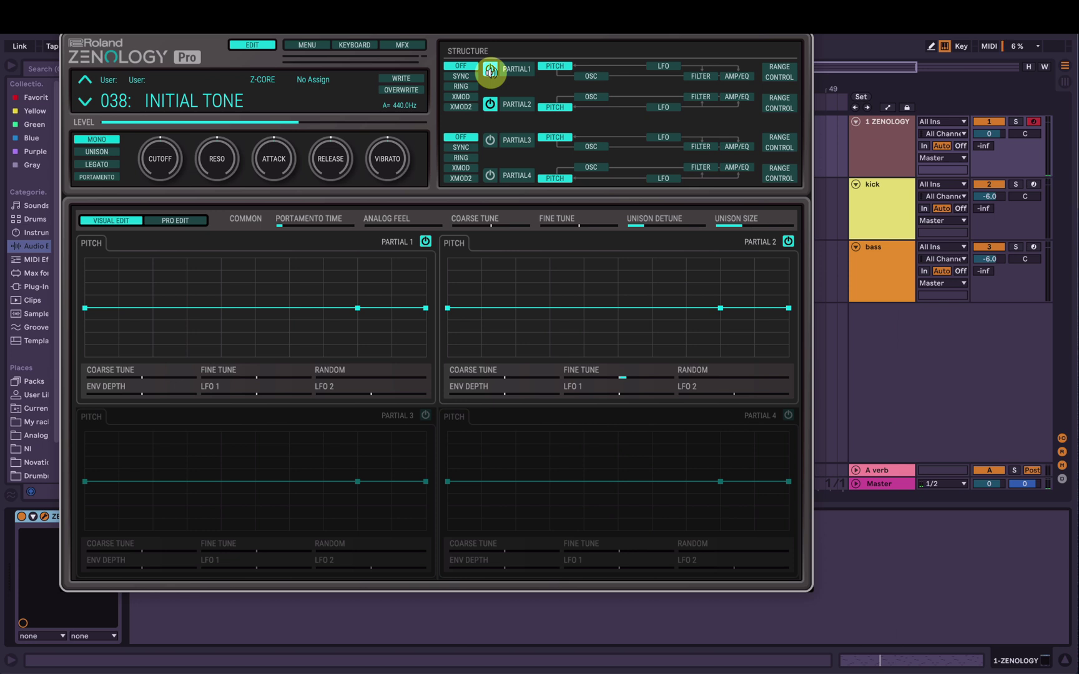
click(591, 97)
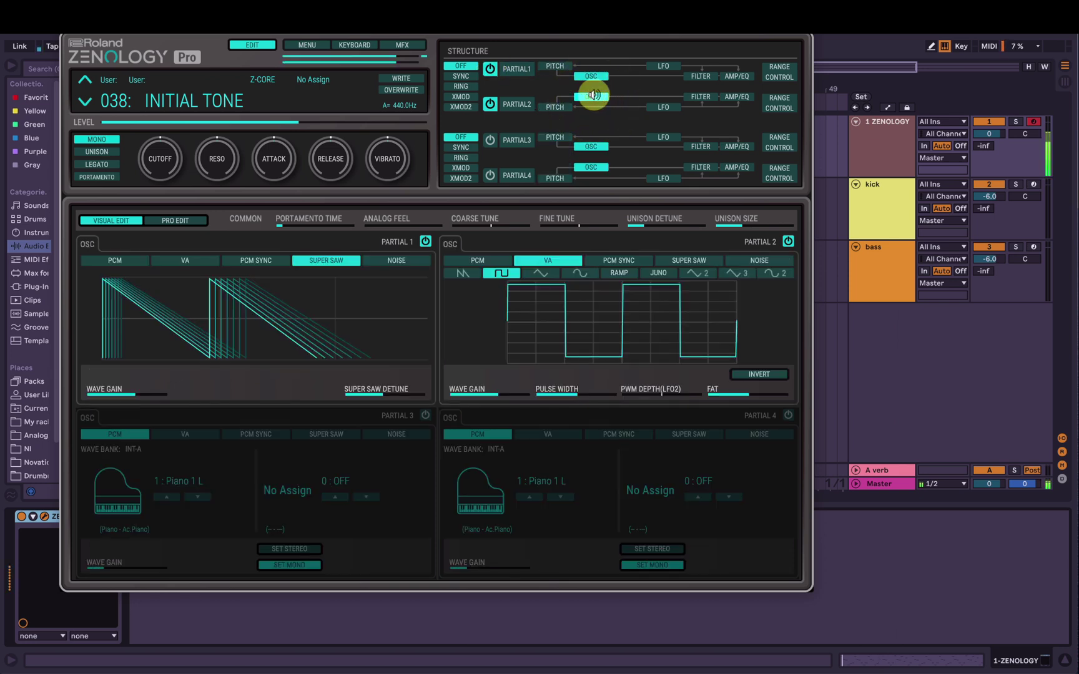
Mute Partial 1; set Partial 2's square Fat to 64, adjust pulse width, PWM depth 30.
click(490, 69)
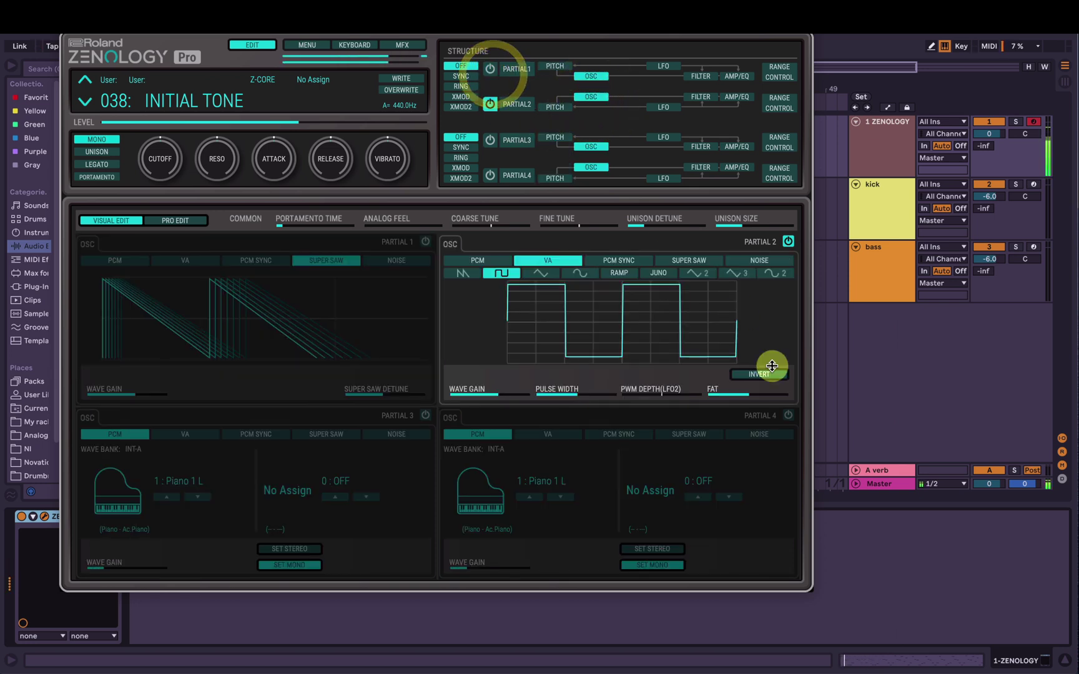
mouse_move(751, 395)
mouse_down()
mouse_move(780, 400)
mouse_move(709, 399)
mouse_move(744, 393)
mouse_up()
drag(582, 393, 573, 396)
drag(753, 392, 748, 393)
drag(572, 393, 670, 396)
mouse_move(578, 398)
mouse_down()
mouse_move(544, 390)
mouse_move(589, 398)
mouse_move(568, 392)
mouse_up()
drag(663, 395, 681, 395)
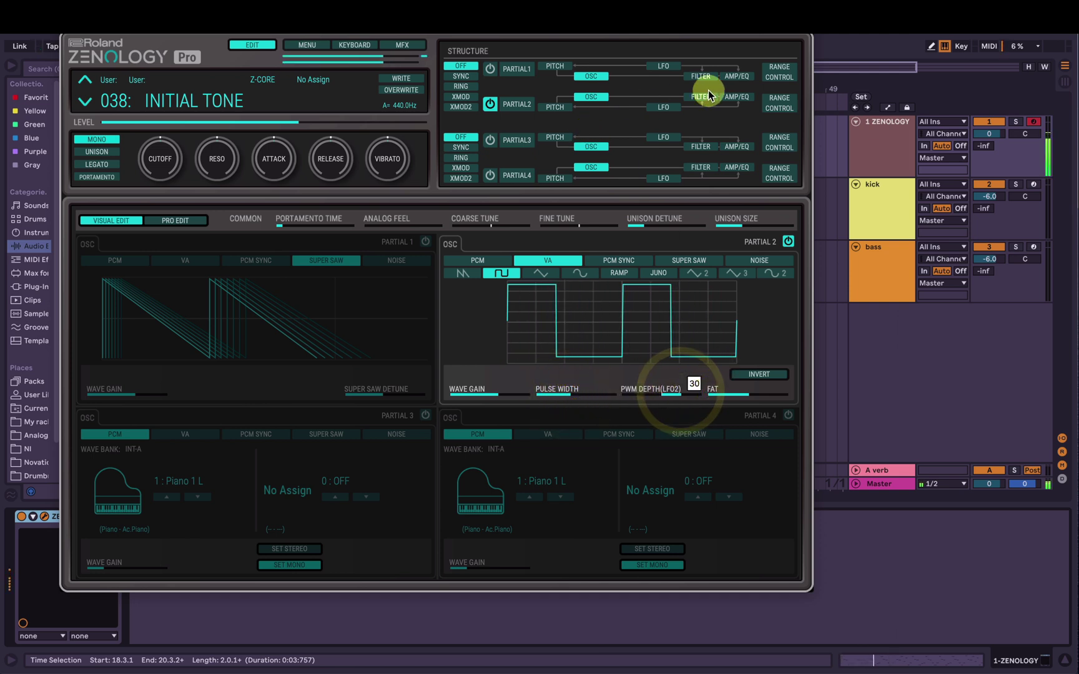
Make Partial 2's LFO2 a tempo-synced sine at rate 1, then re-enable Partial 1.
click(669, 108)
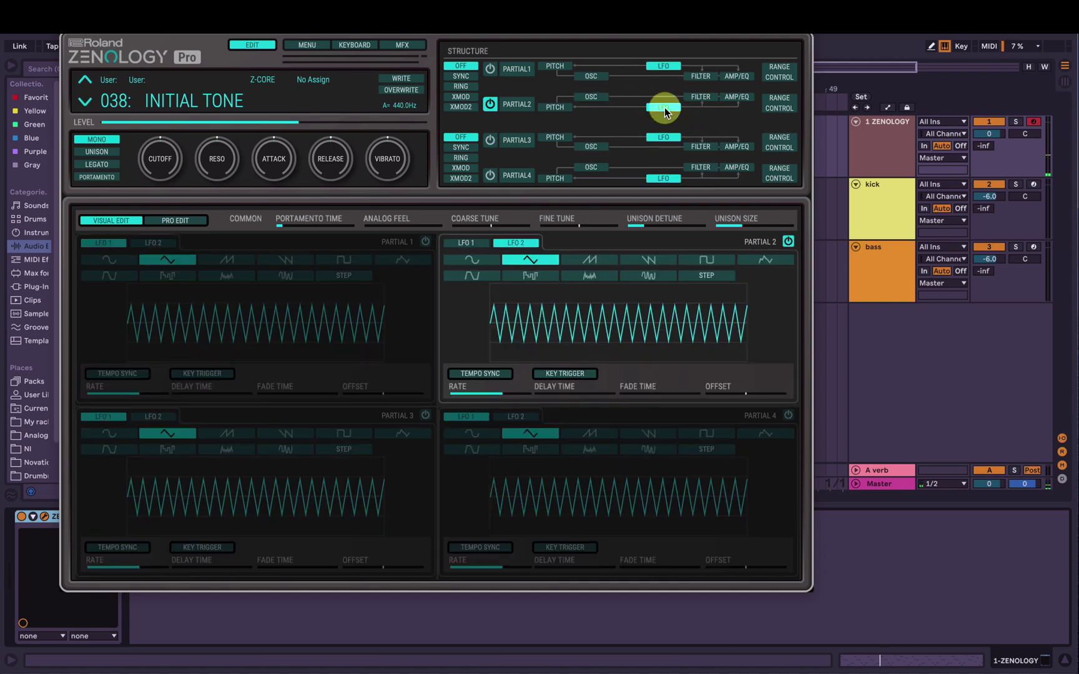
drag(498, 393, 471, 393)
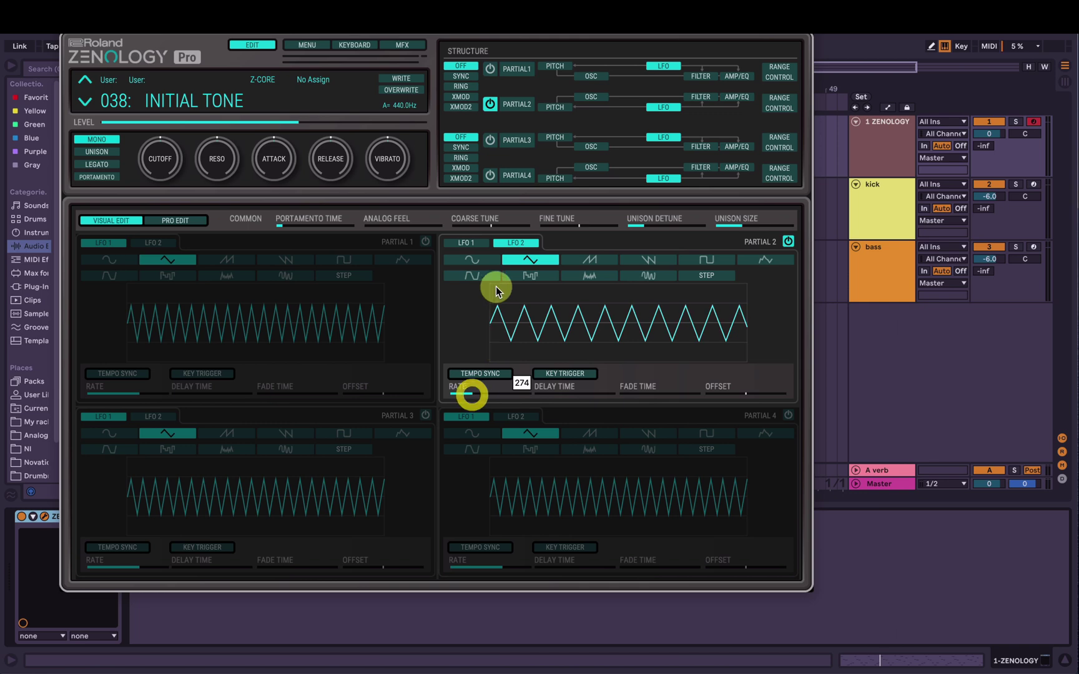
click(482, 261)
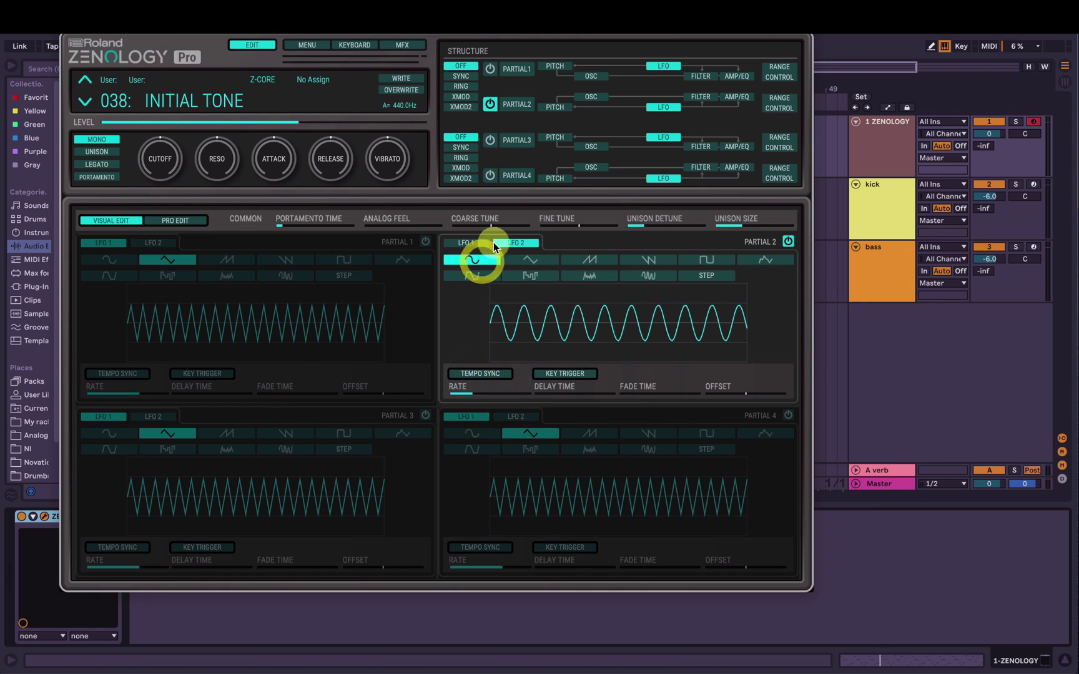
click(603, 98)
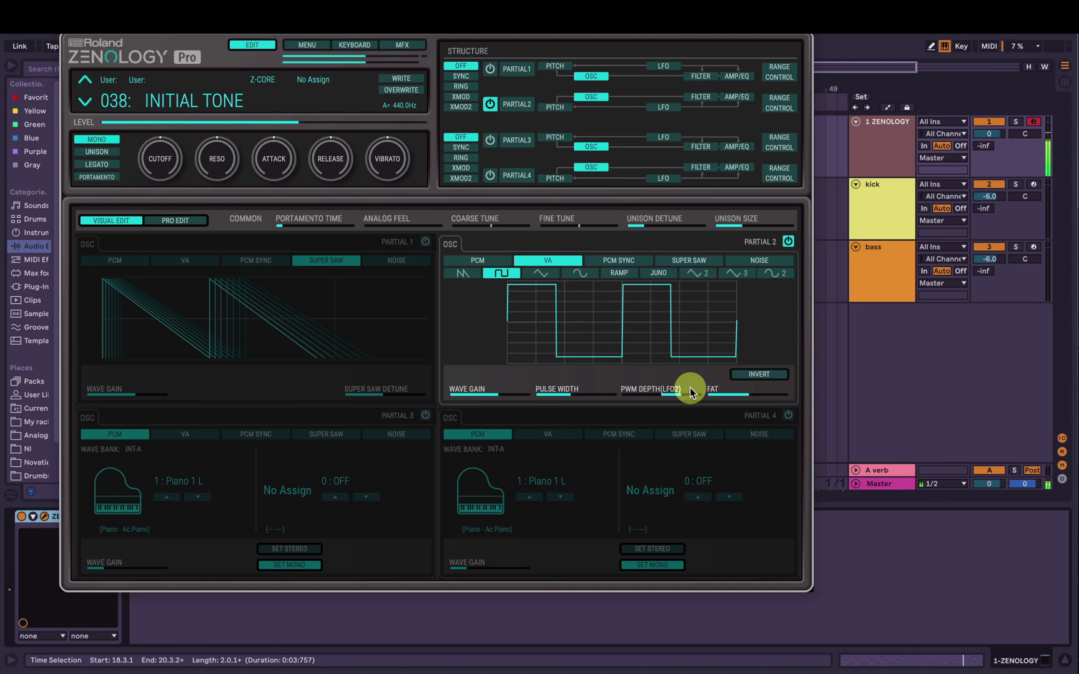
click(663, 107)
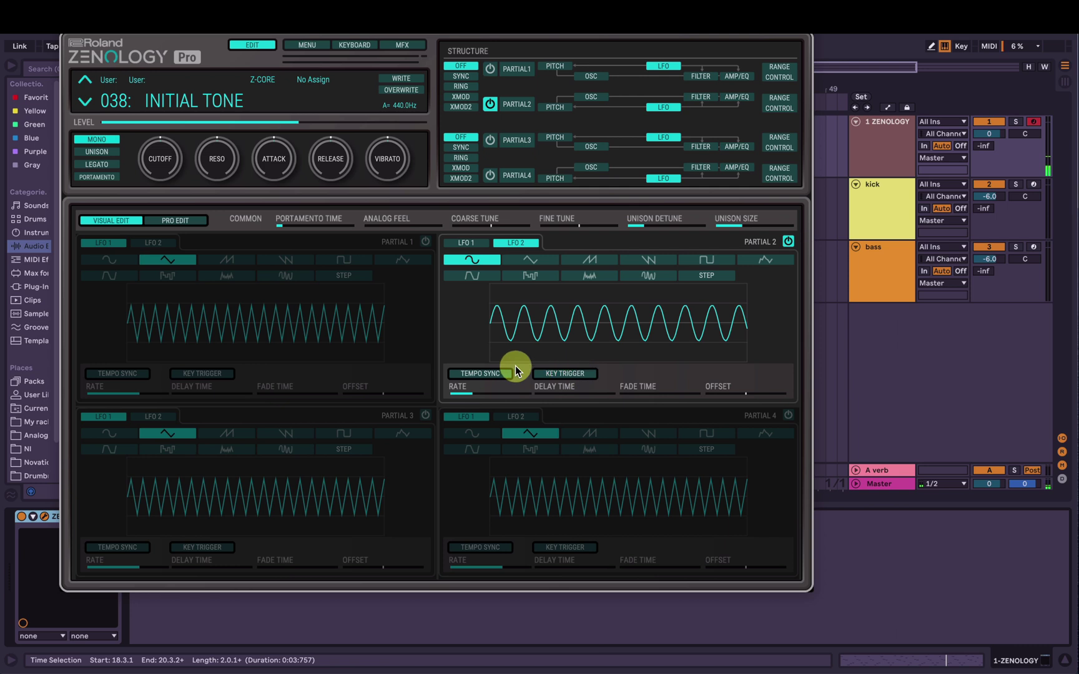
click(499, 374)
click(501, 393)
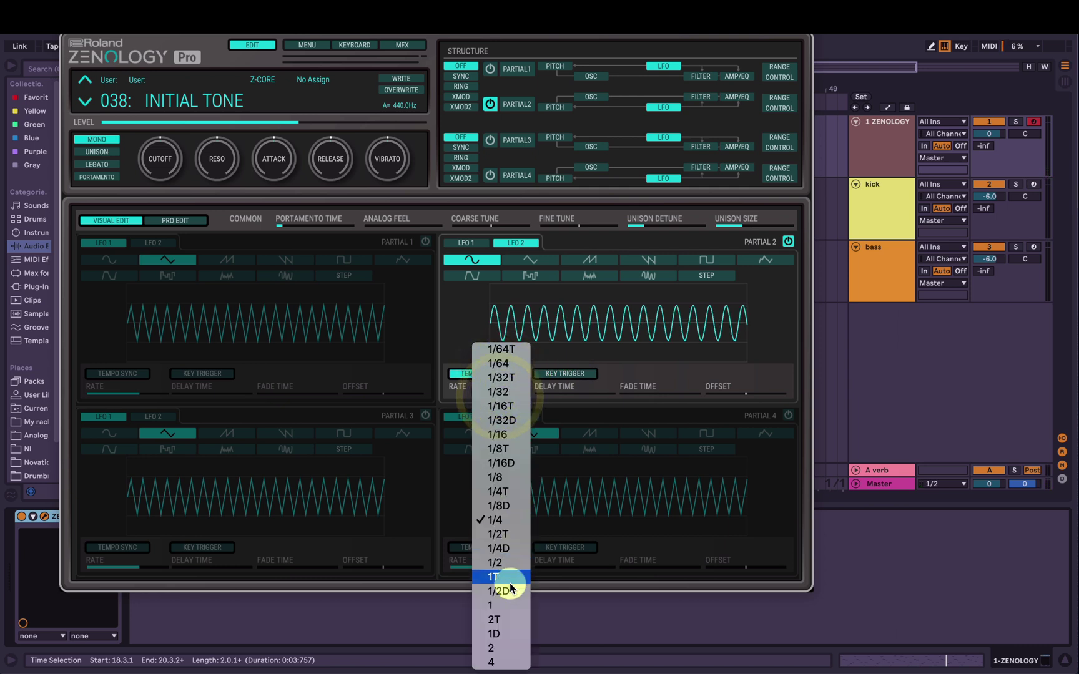
click(506, 610)
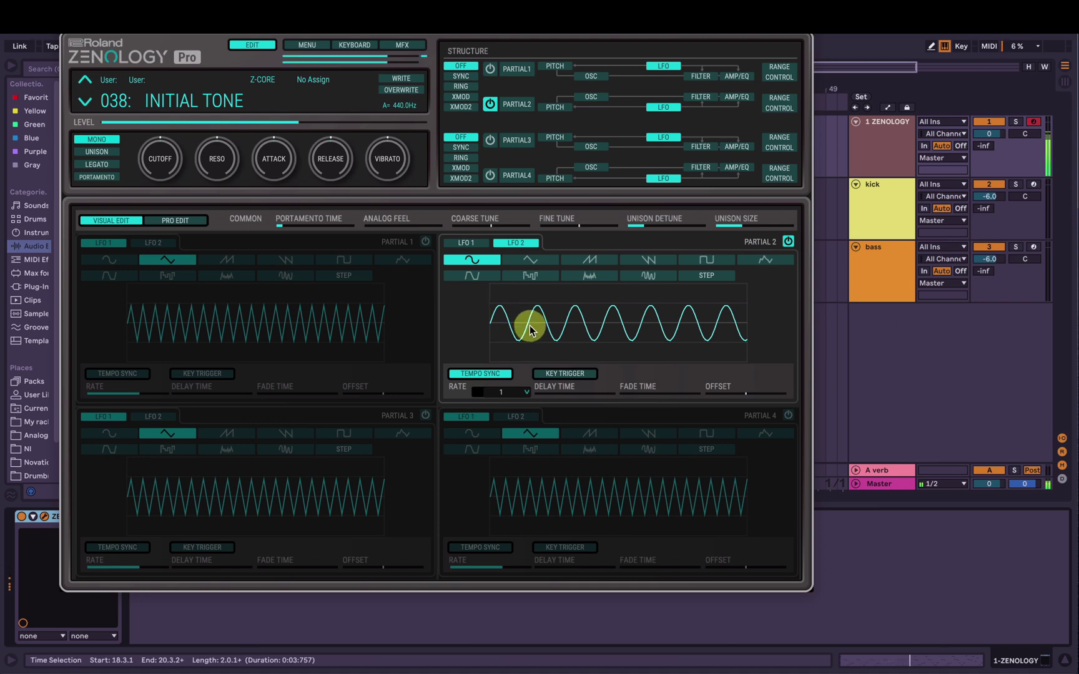
click(490, 69)
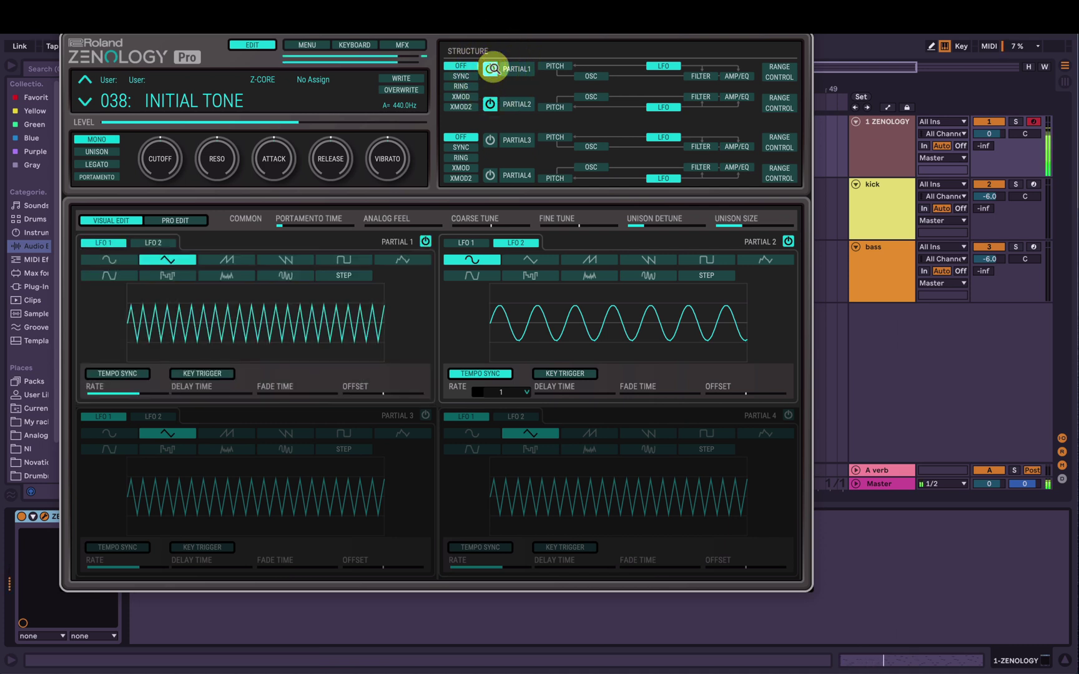
Drop Partial 2's Coarse Tune to -12, then show the AMP/EQ envelope settings.
click(592, 97)
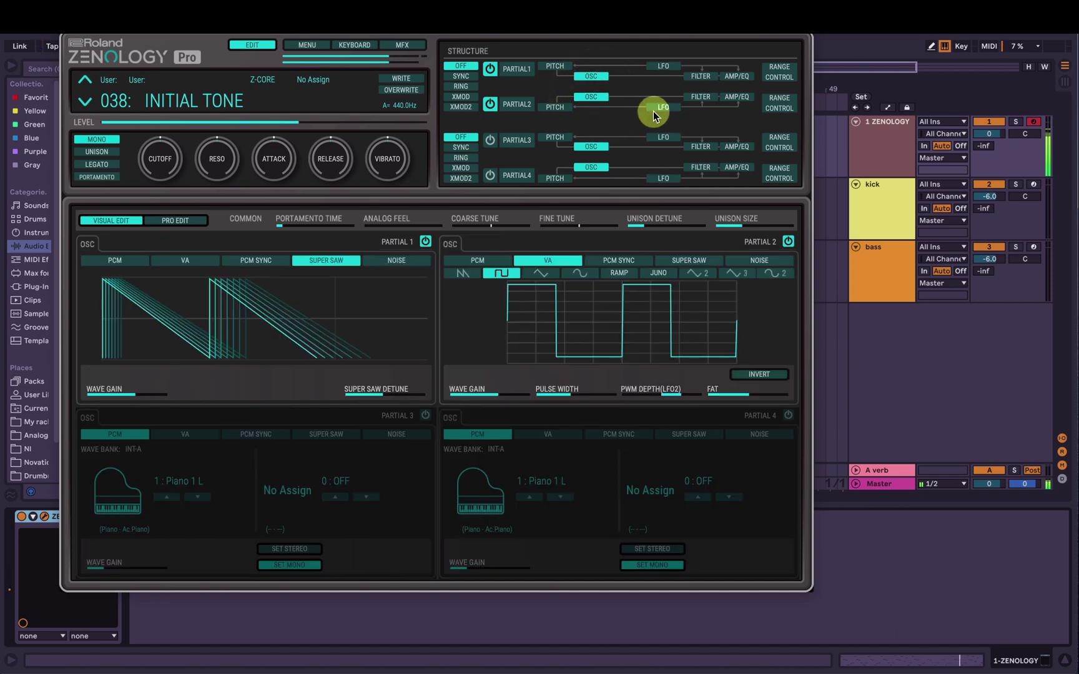
click(555, 106)
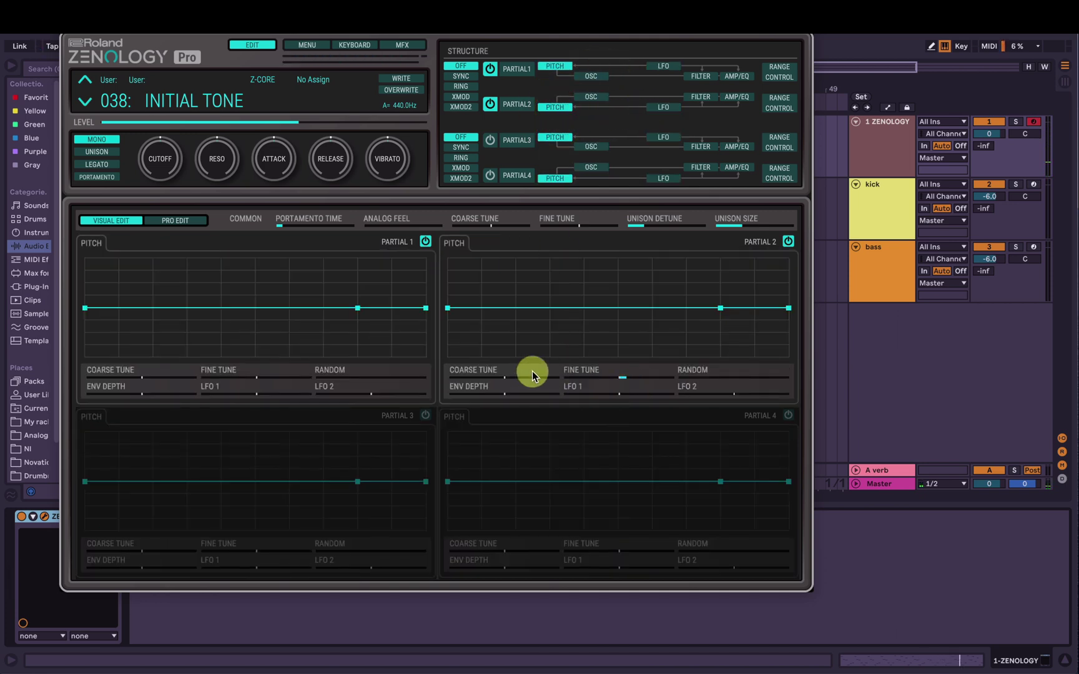
drag(520, 377, 489, 382)
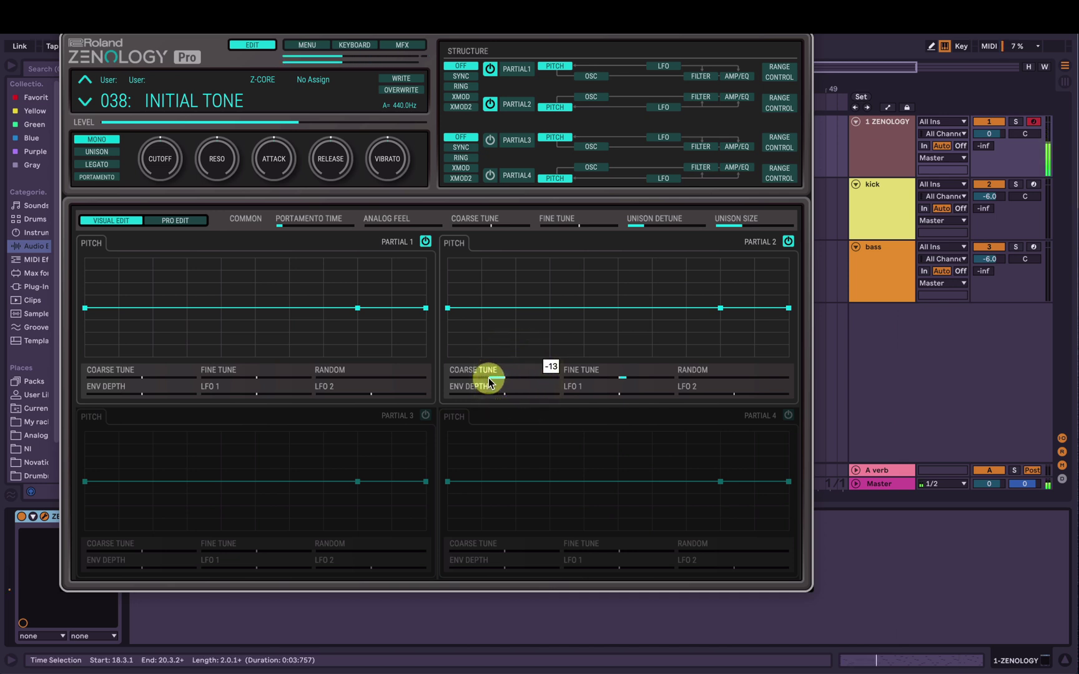
click(490, 382)
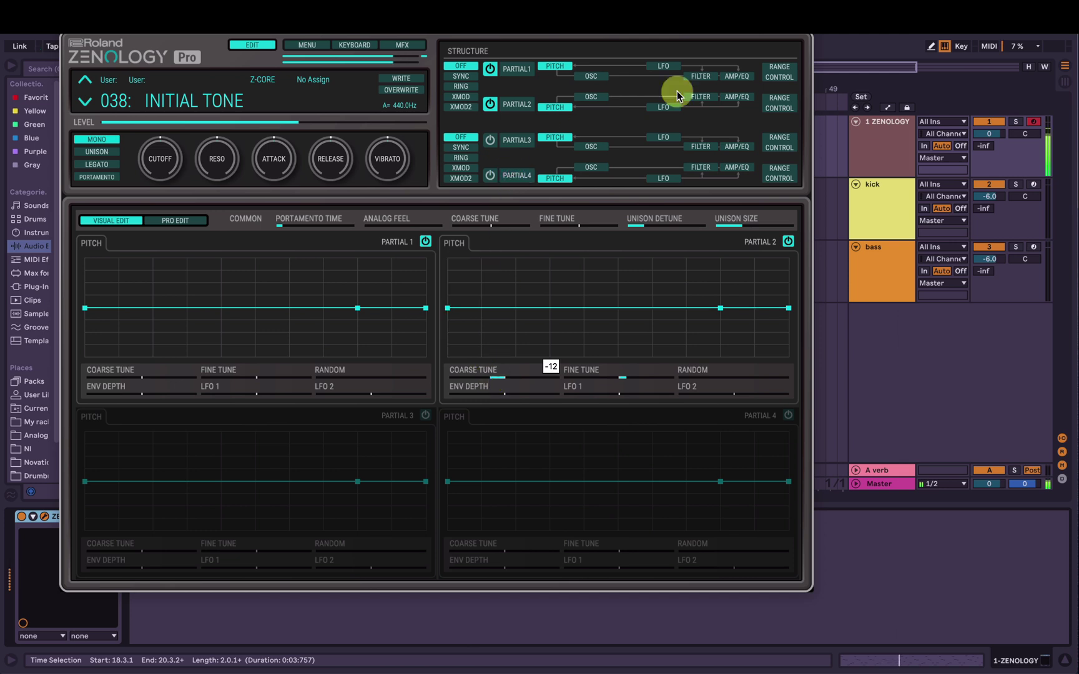
click(733, 98)
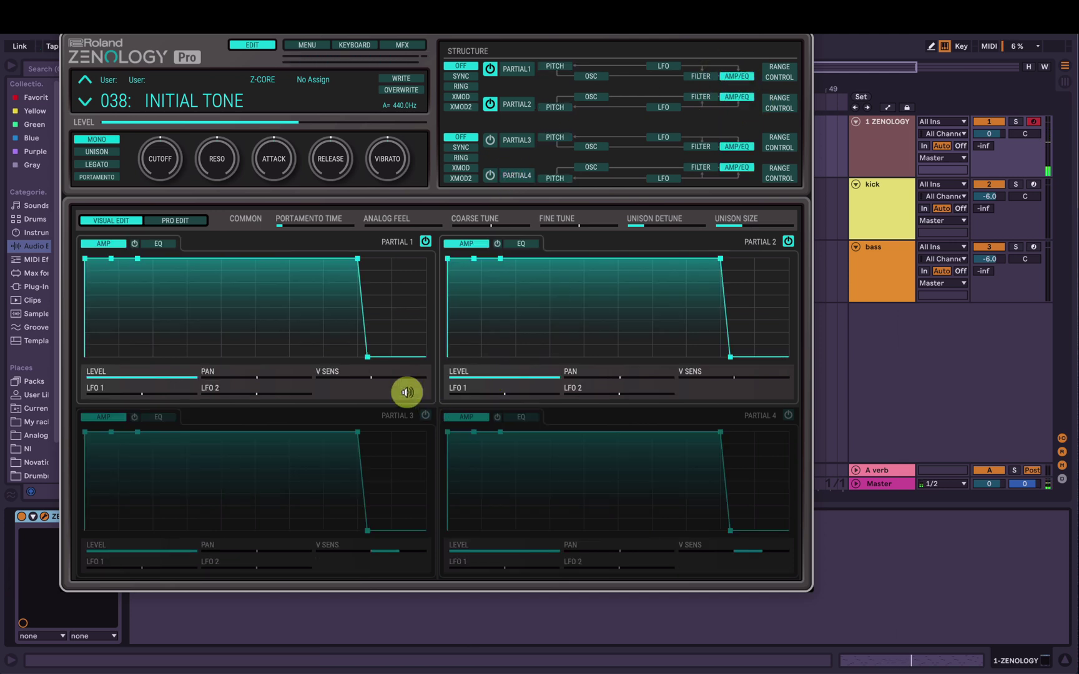
Lower Partial 2's level slightly, audition each partial, and turn the cutoff to -37.
drag(549, 376, 517, 377)
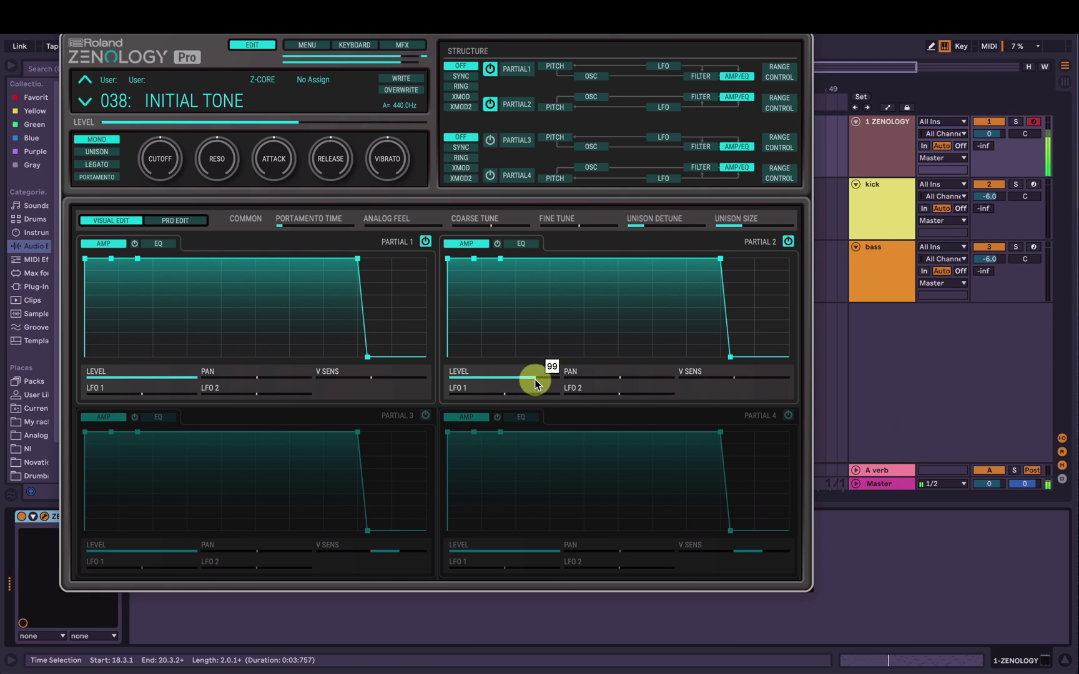
click(491, 68)
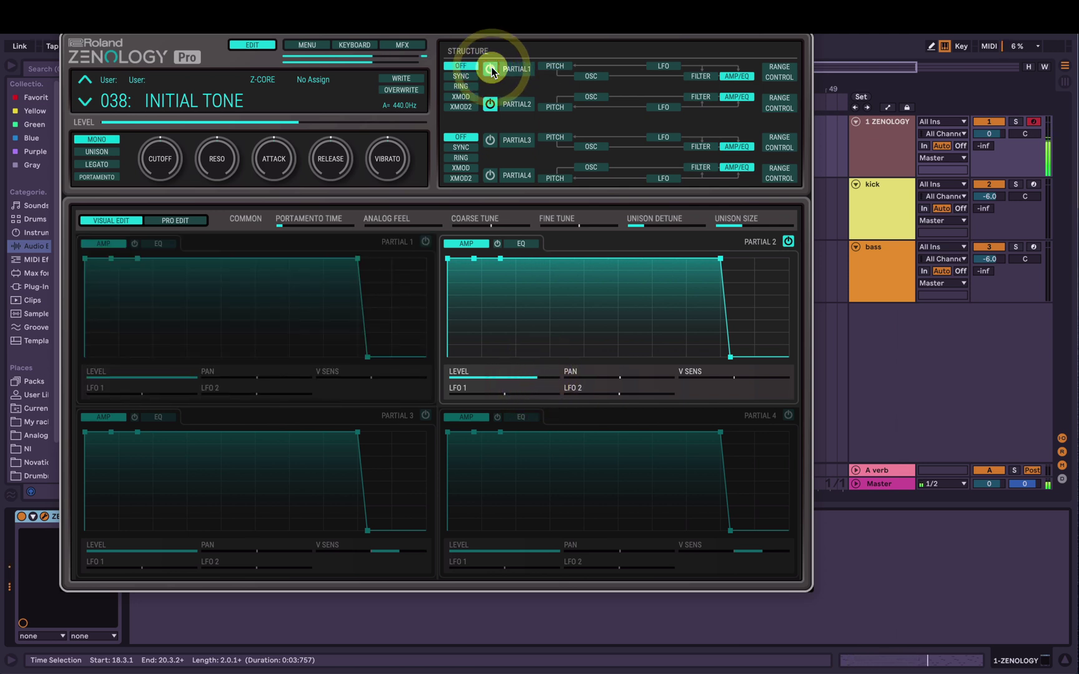
click(491, 69)
click(491, 104)
click(490, 103)
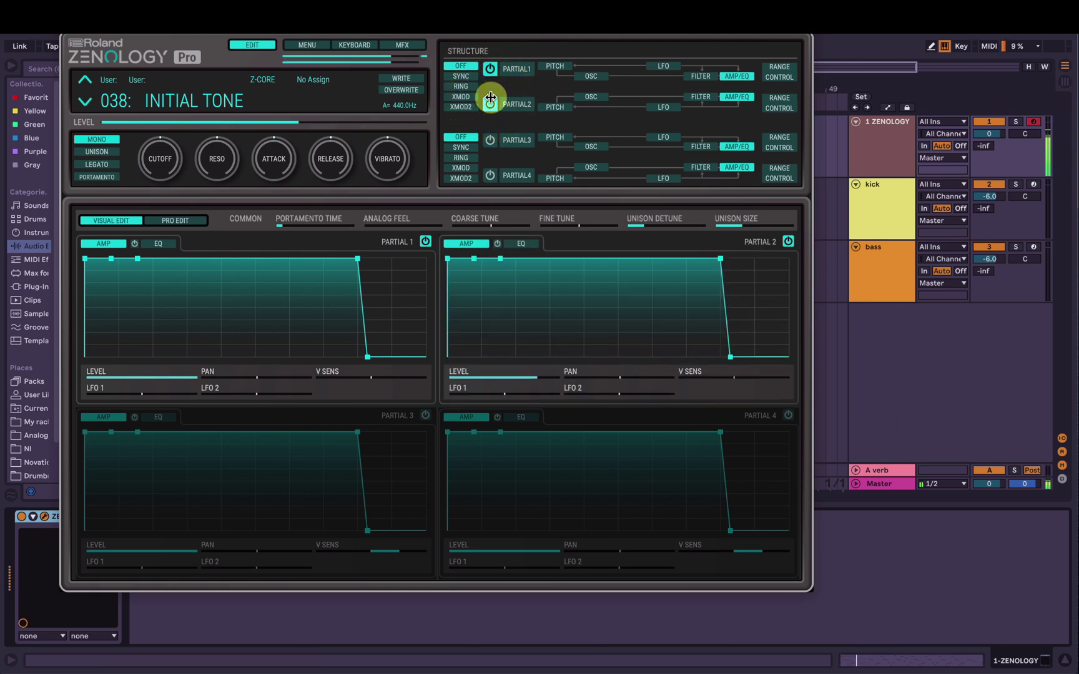
mouse_move(160, 163)
mouse_down()
mouse_move(166, 203)
mouse_move(208, 72)
mouse_move(178, 169)
mouse_up()
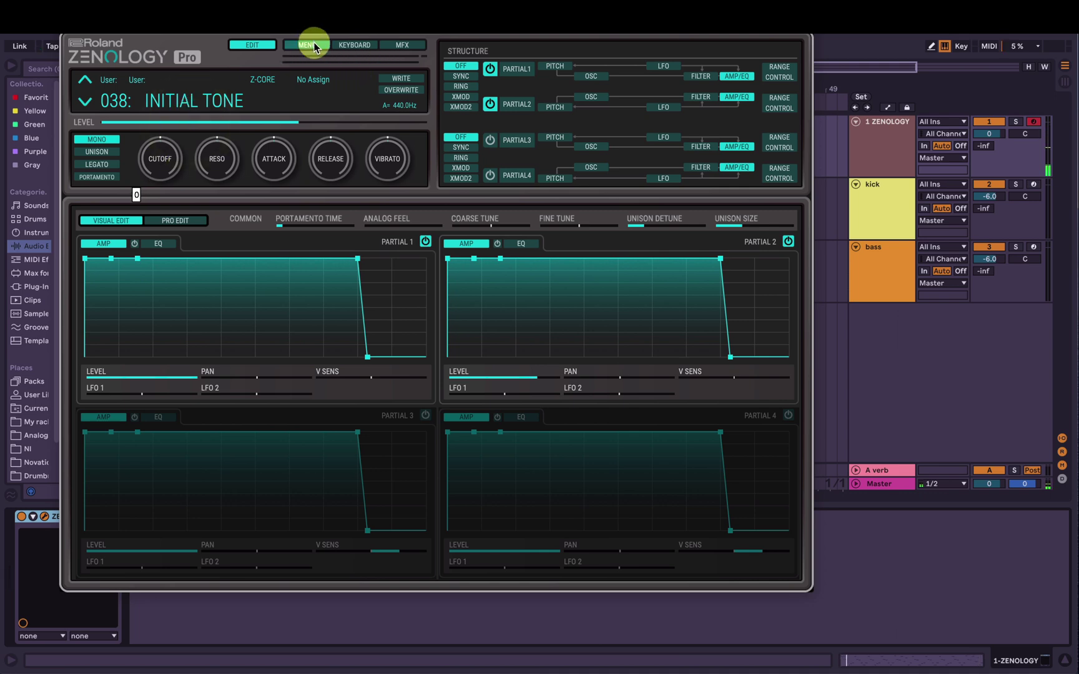
Set the ZENOLOGY patch's multi-effect type to Chorus.
click(409, 47)
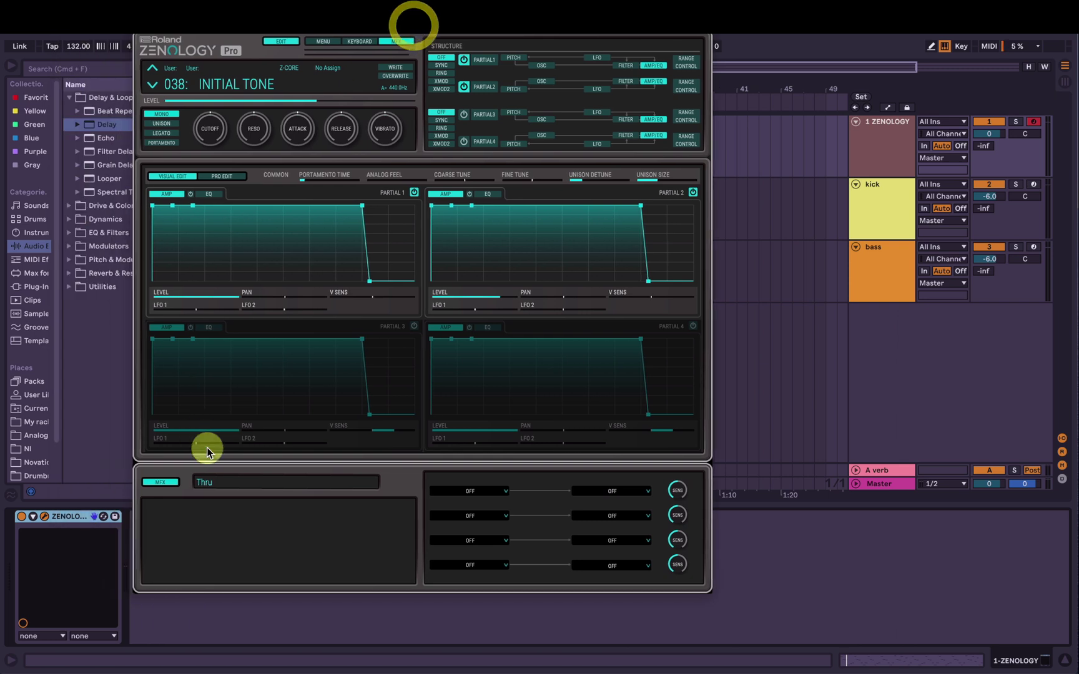
click(210, 481)
mouse_move(269, 549)
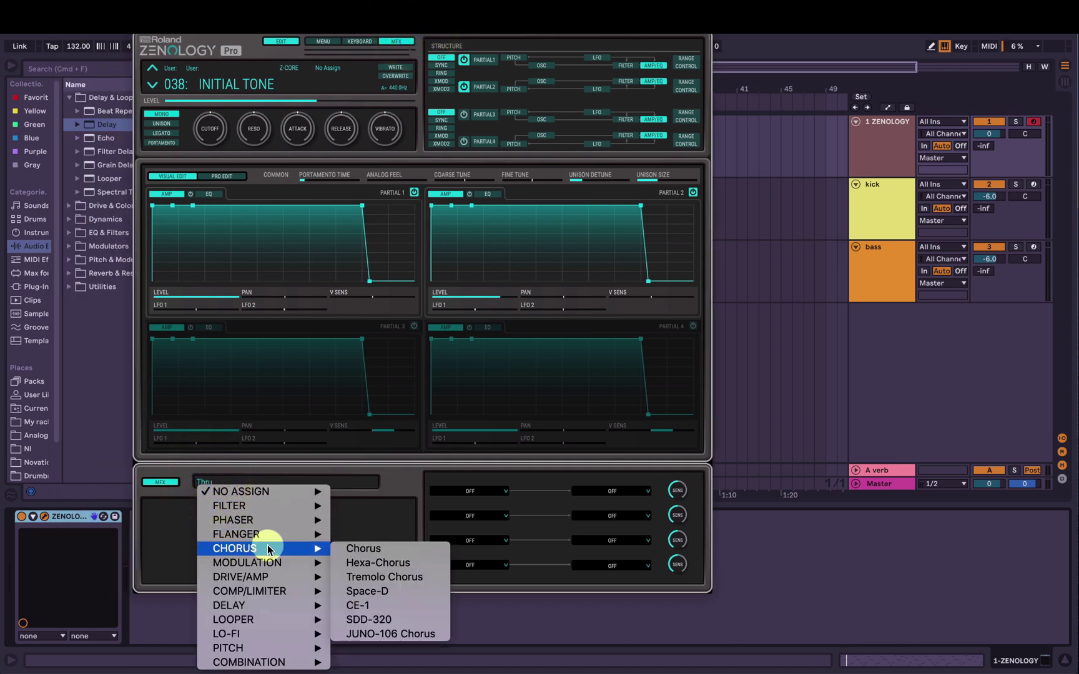
click(344, 550)
Adjust the chorus depth, sync its rate to tempo and set the rate to 1/1.
drag(311, 545, 293, 555)
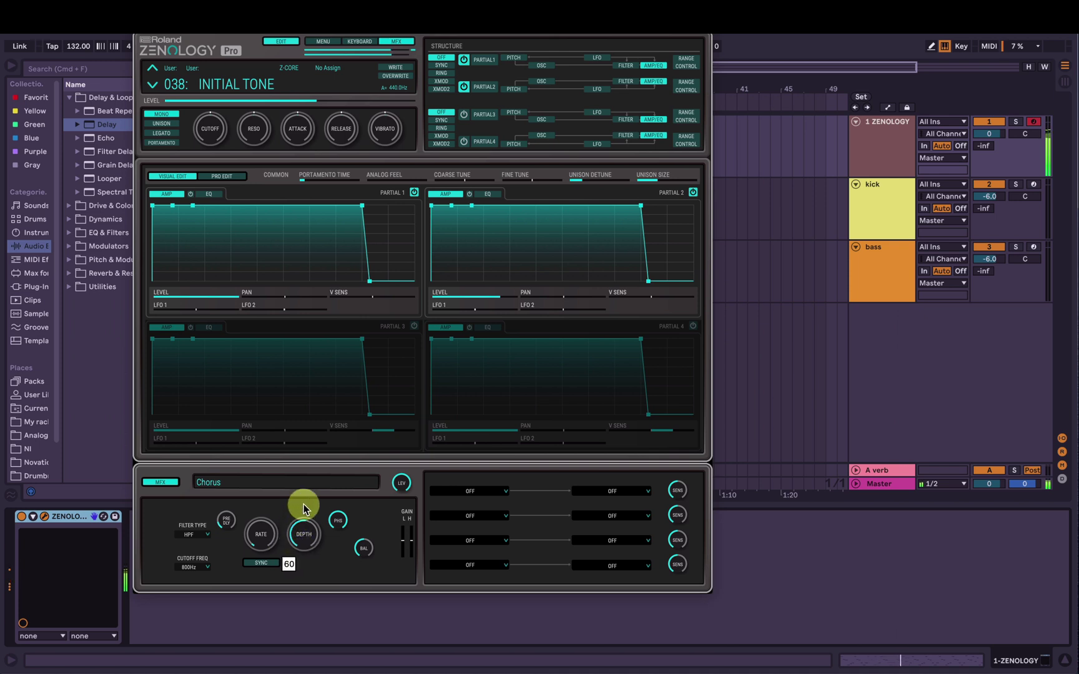
drag(304, 520, 243, 527)
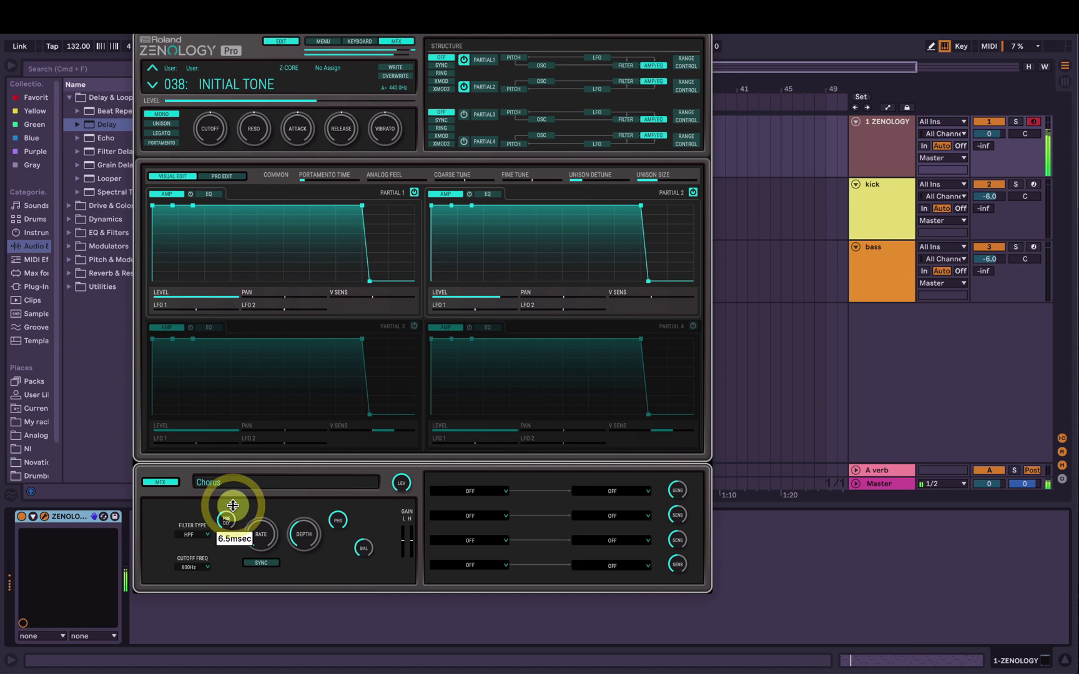
click(262, 562)
click(262, 535)
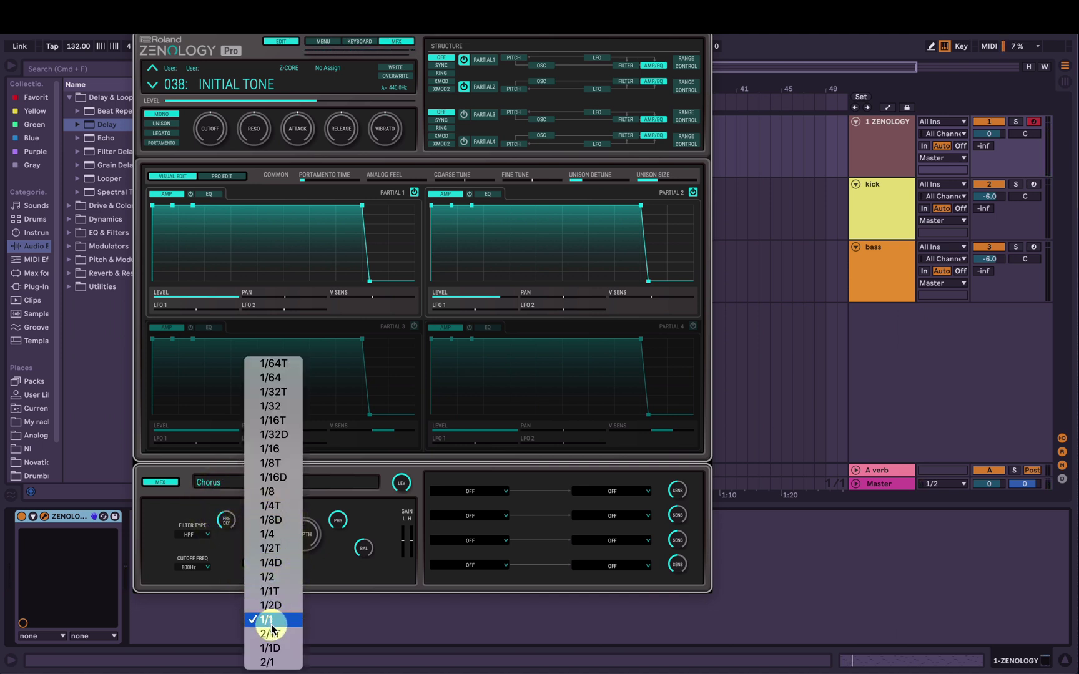
click(270, 621)
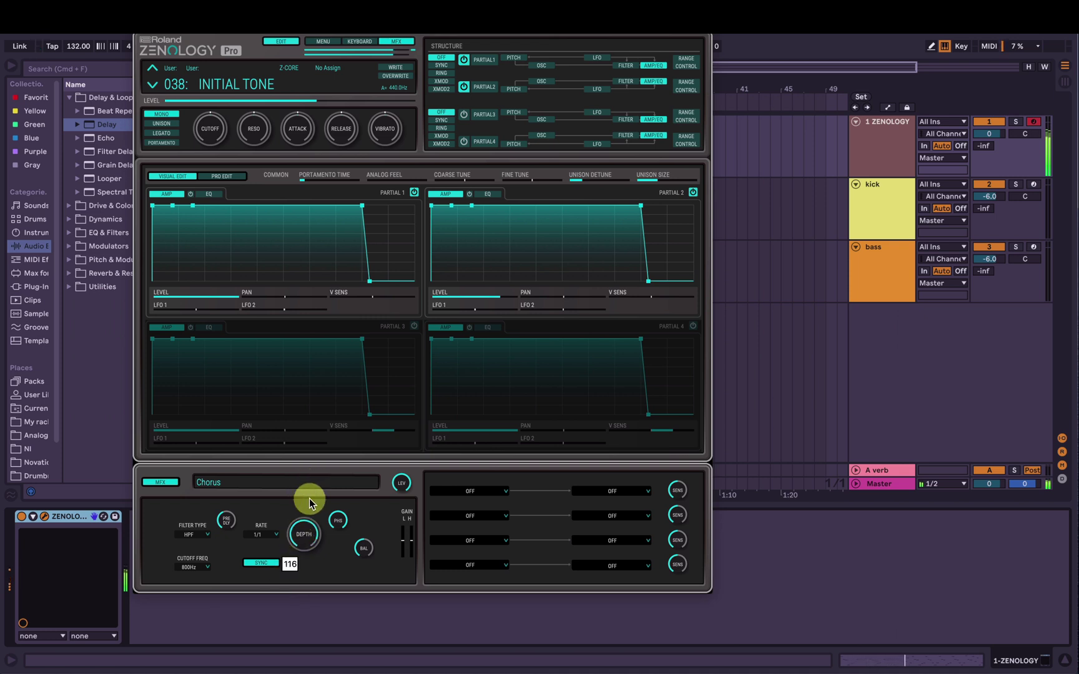
mouse_move(360, 520)
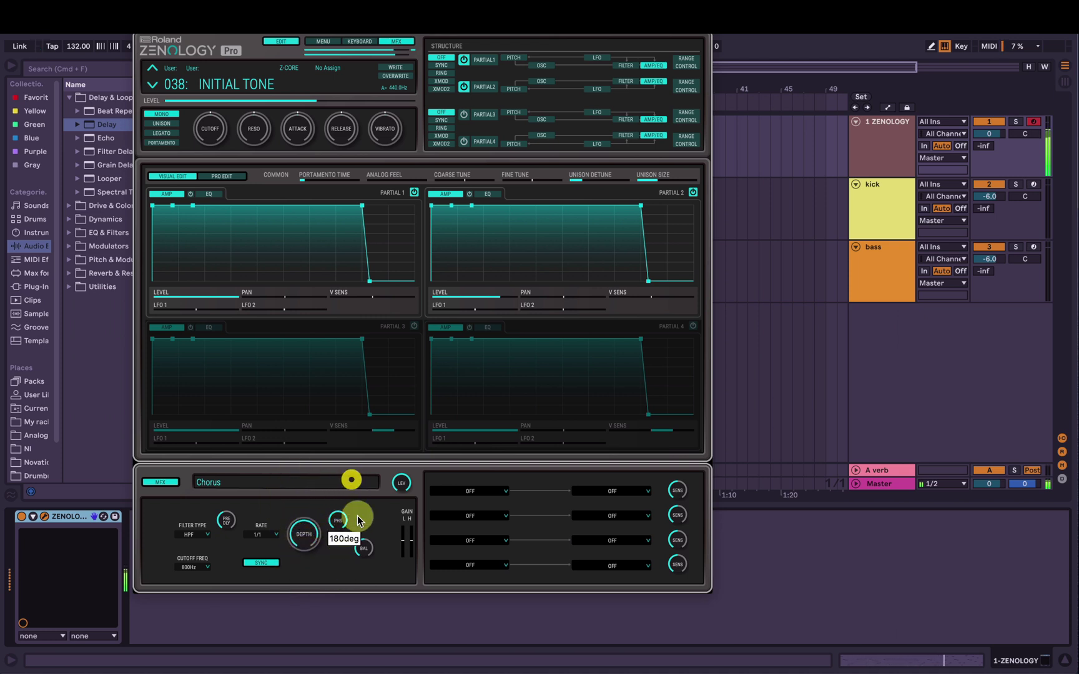
drag(306, 536, 316, 562)
Bypass the chorus to compare, re-enable it, and close the ZENOLOGY window.
click(163, 483)
click(163, 484)
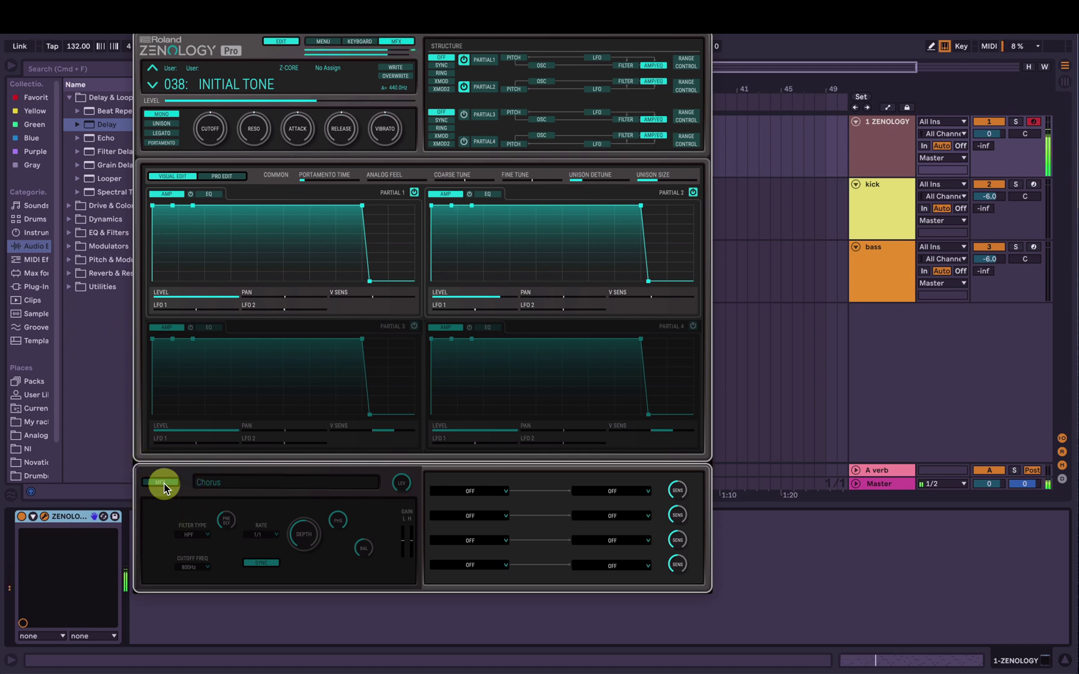
click(164, 483)
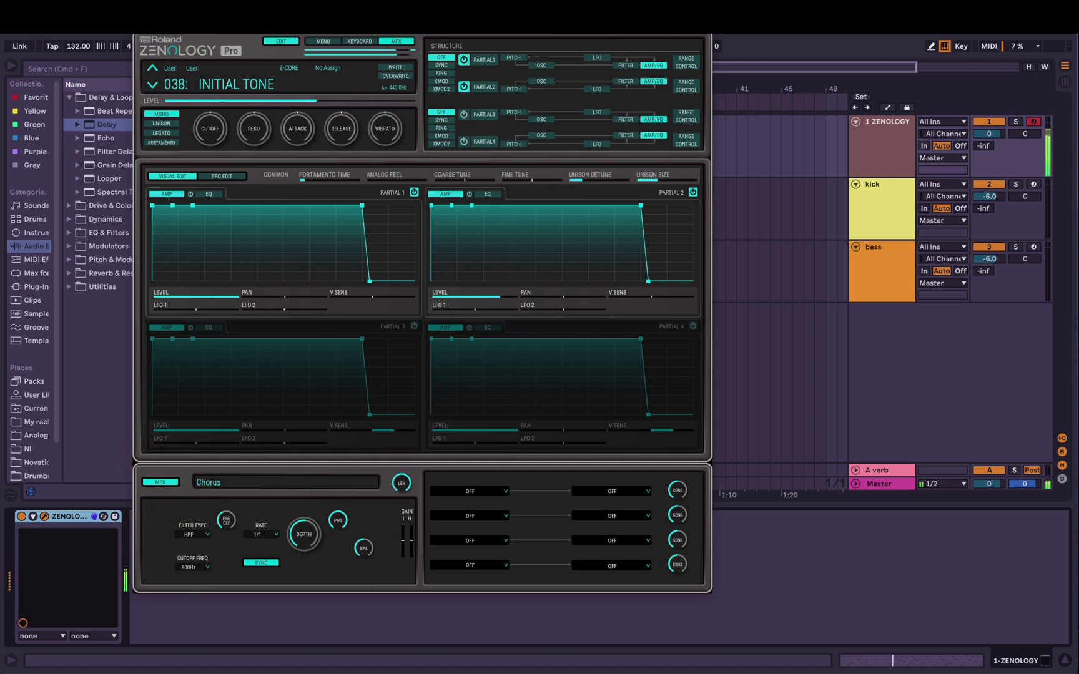
click(144, 26)
Open the ZENOLOGY 2 clip and select its notes from A#3 down to G3.
double_click(494, 121)
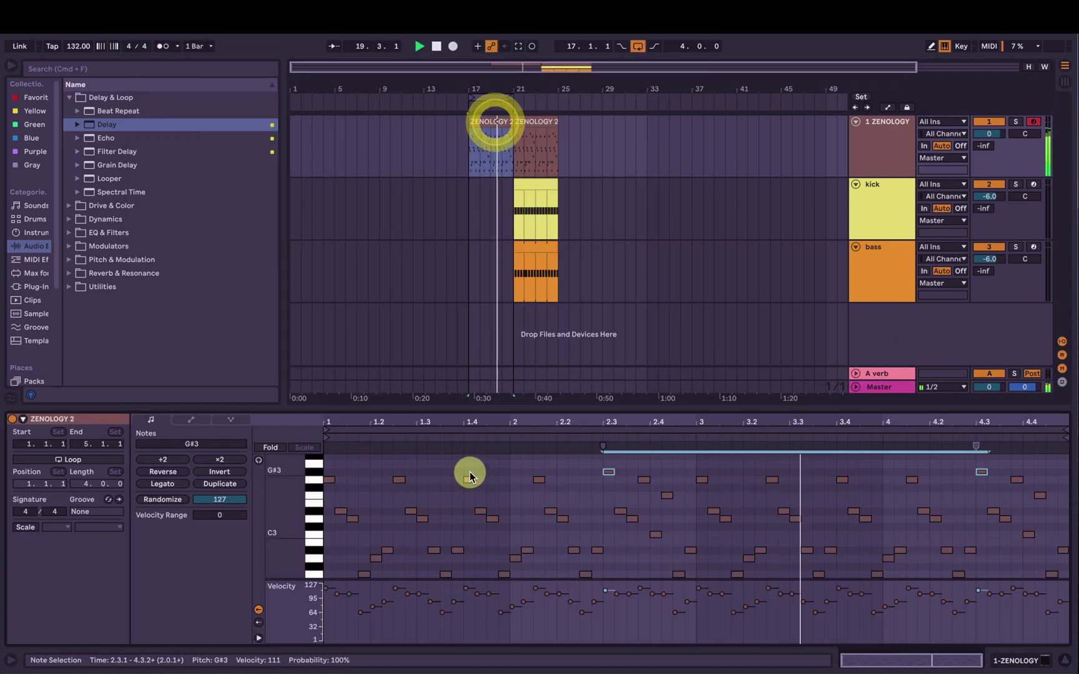
click(462, 487)
key(space)
key(super+a)
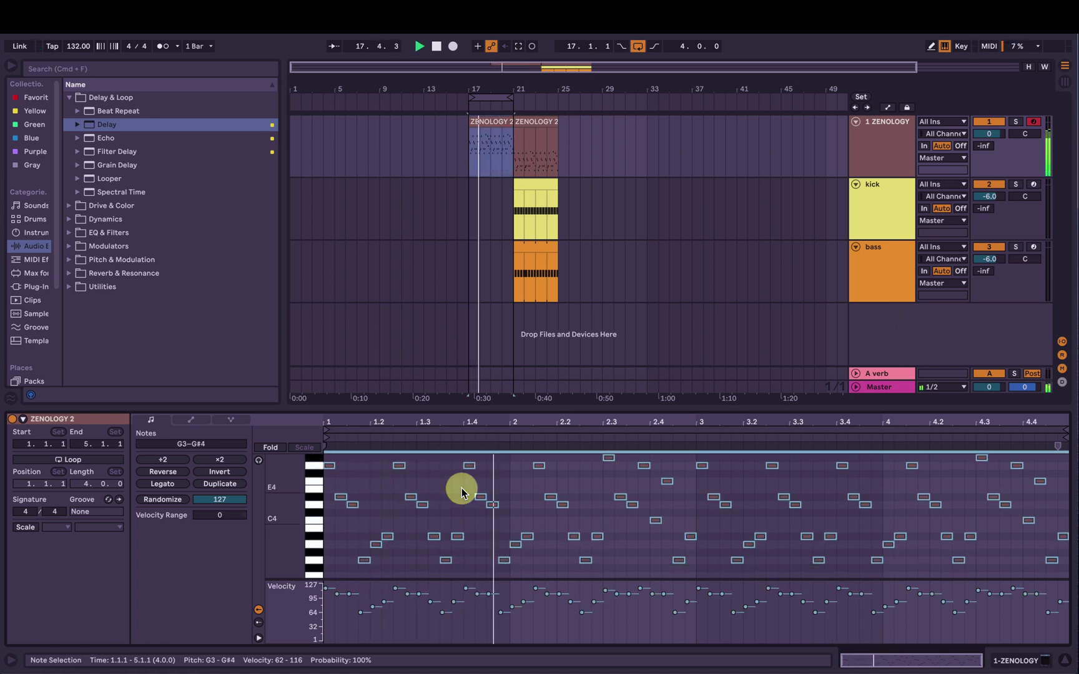
click(319, 540)
key(space)
drag(319, 541, 321, 561)
Shift the selected notes down an octave, audition the clip, and show track 1's devices.
key(shift+Down)
key(space)
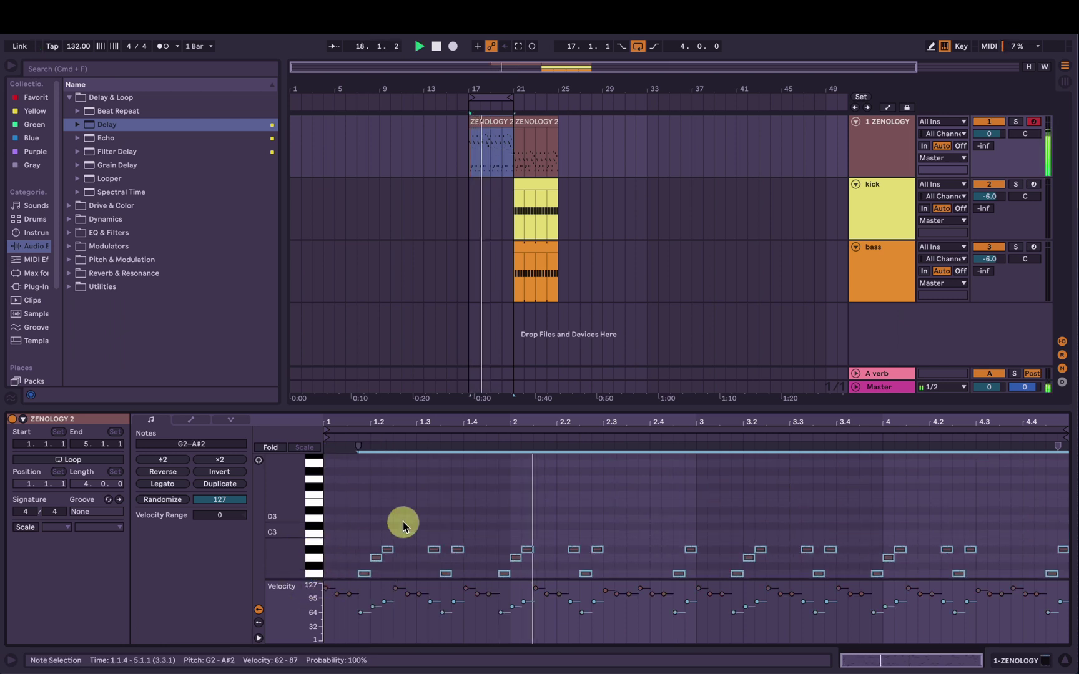
key(ctrl+z)
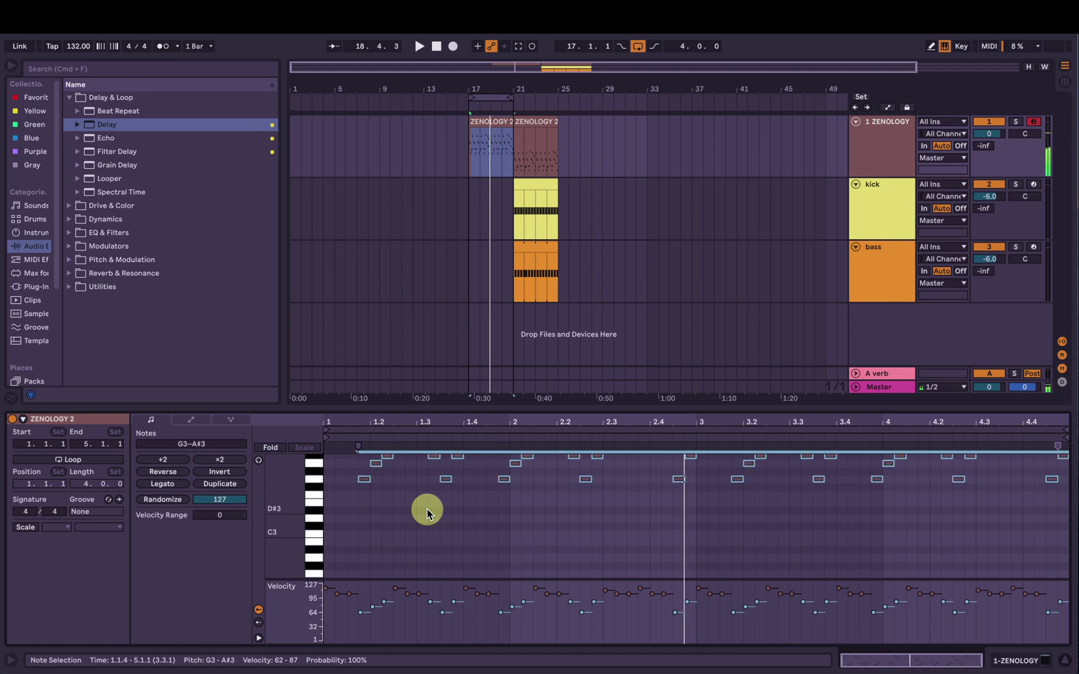
key(space)
key(space)
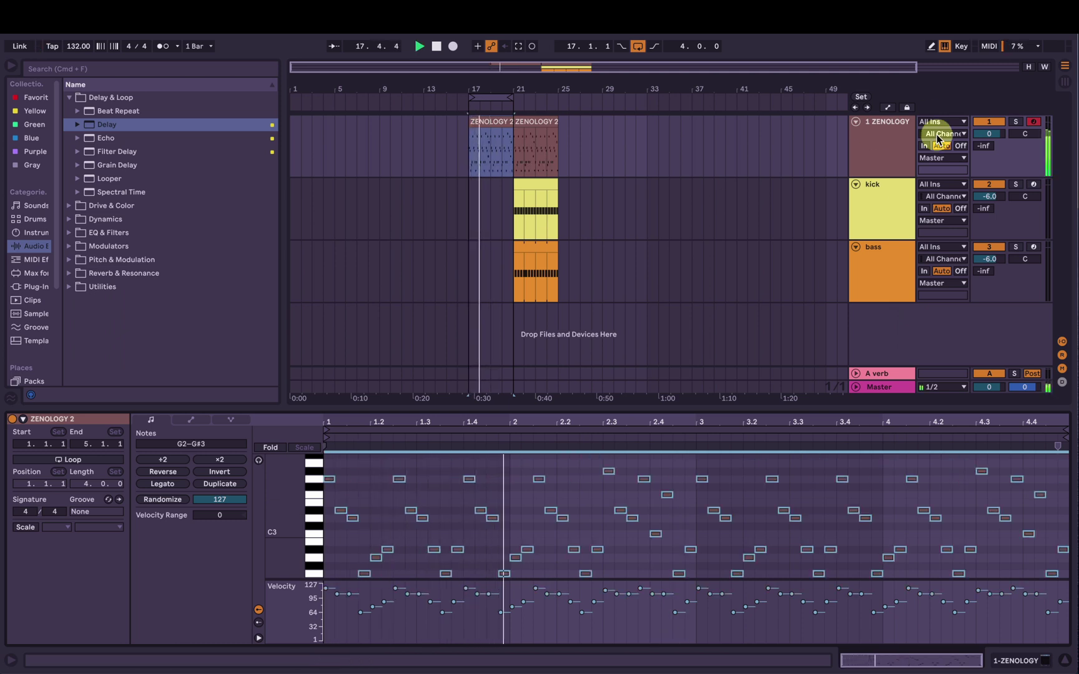
click(881, 151)
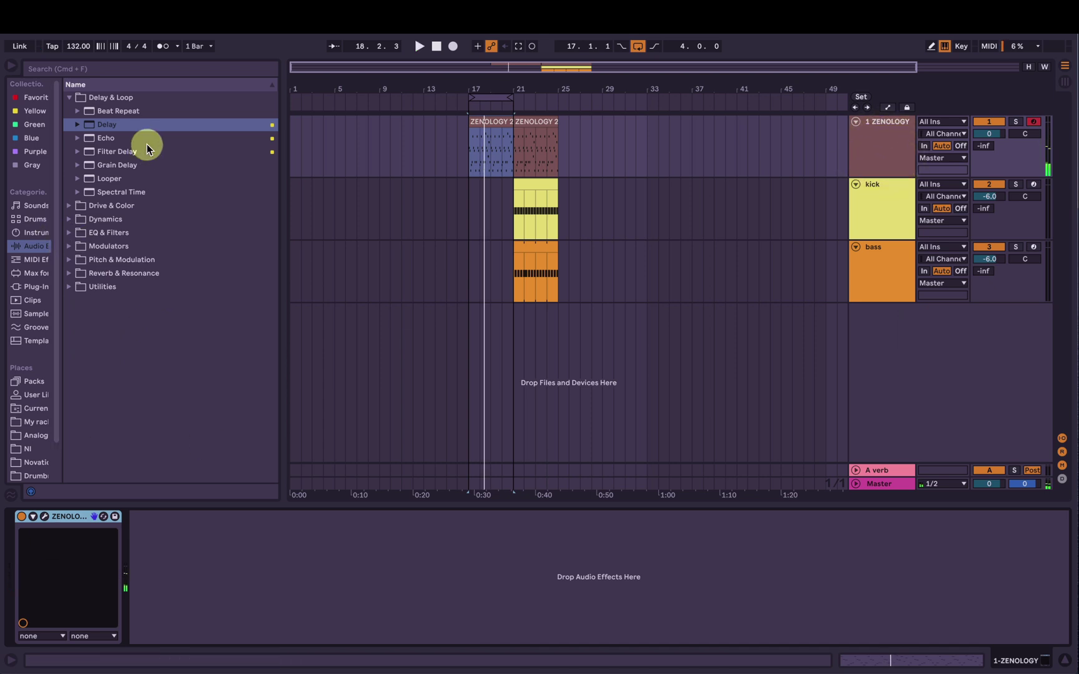
Add a ping-pong Delay to track 1 with unlinked 3- and 4-sixteenth times.
double_click(108, 125)
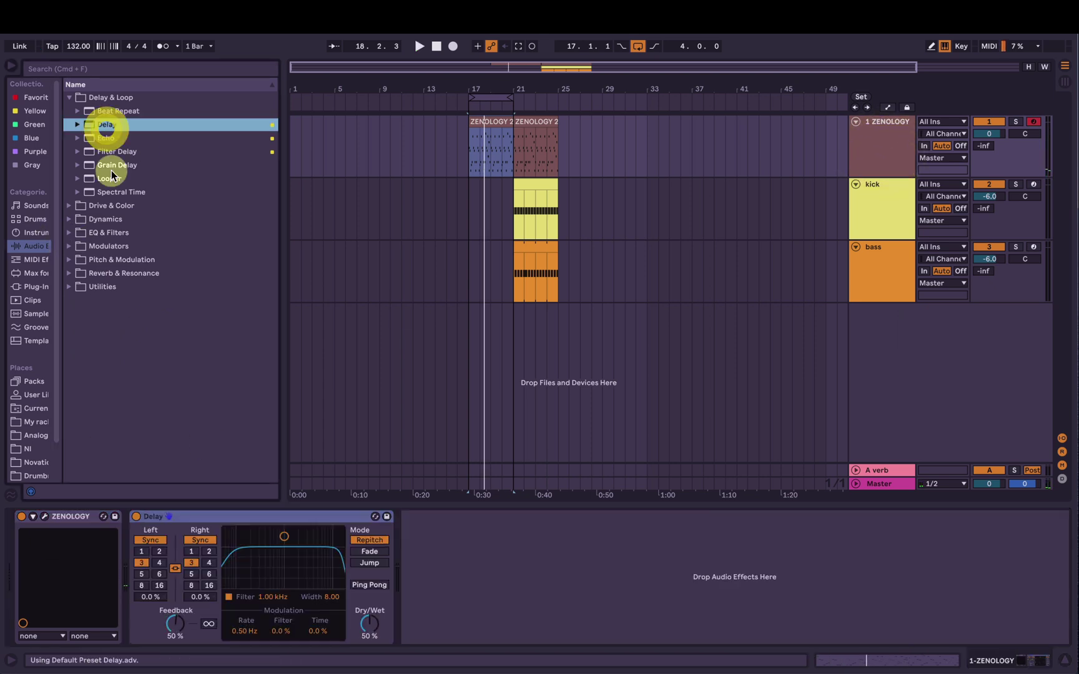
click(373, 584)
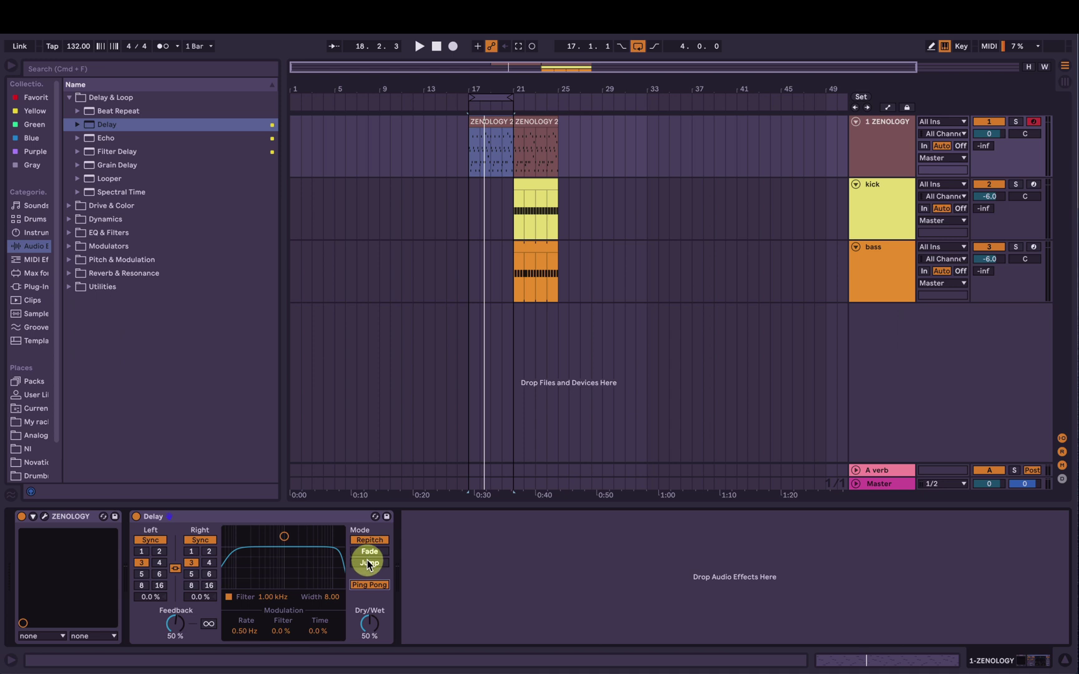
click(177, 568)
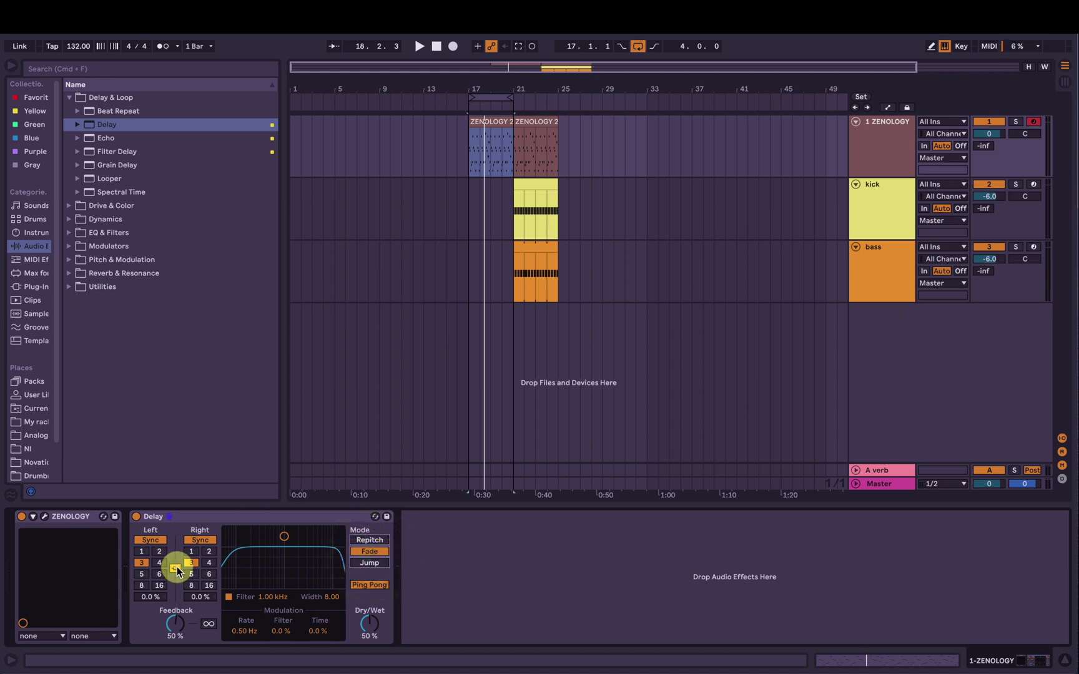
click(140, 564)
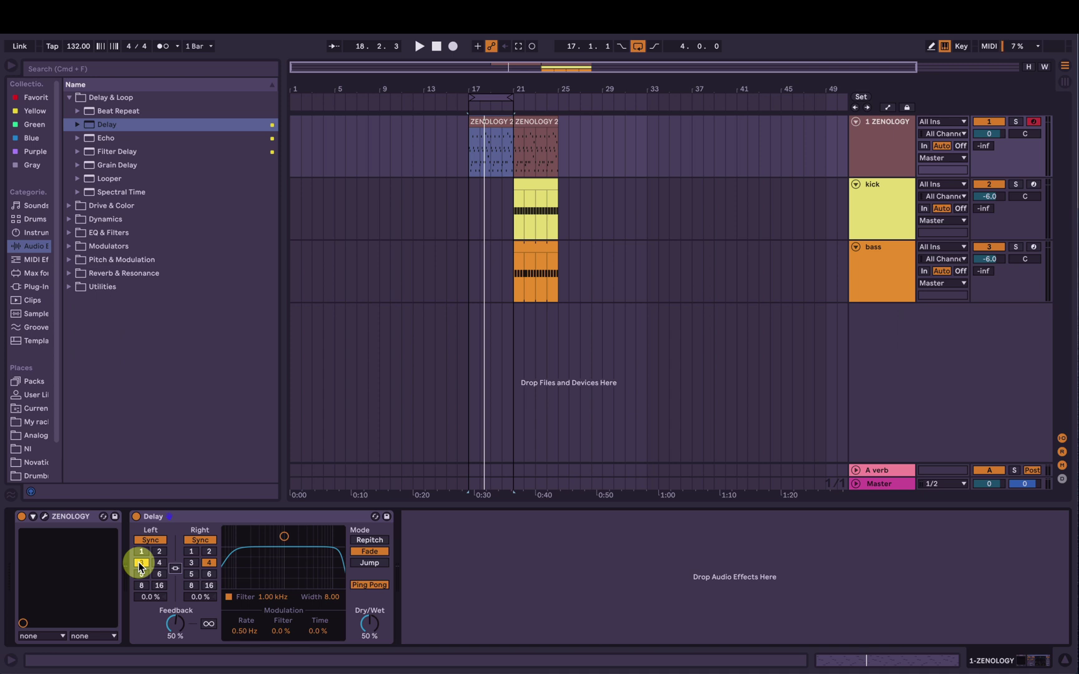
click(208, 563)
key(space)
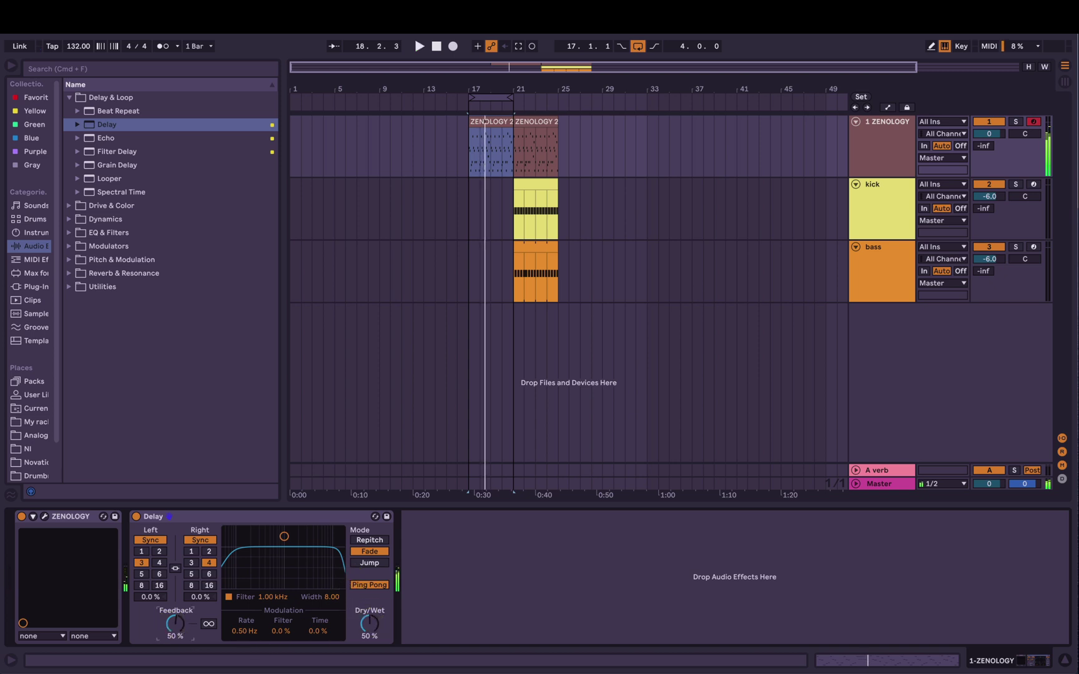
Narrow the Delay's filter around 966 Hz, with feedback at 15% and dry/wet at 31%.
drag(284, 537, 285, 544)
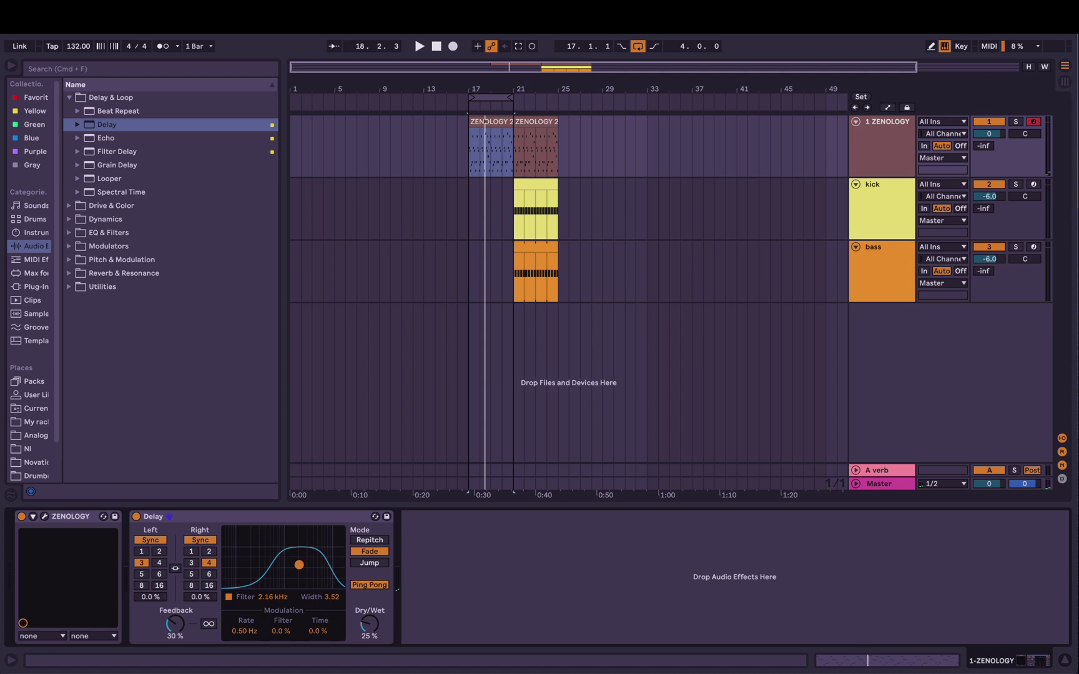
drag(369, 624, 369, 621)
drag(299, 564, 283, 579)
drag(175, 625, 175, 637)
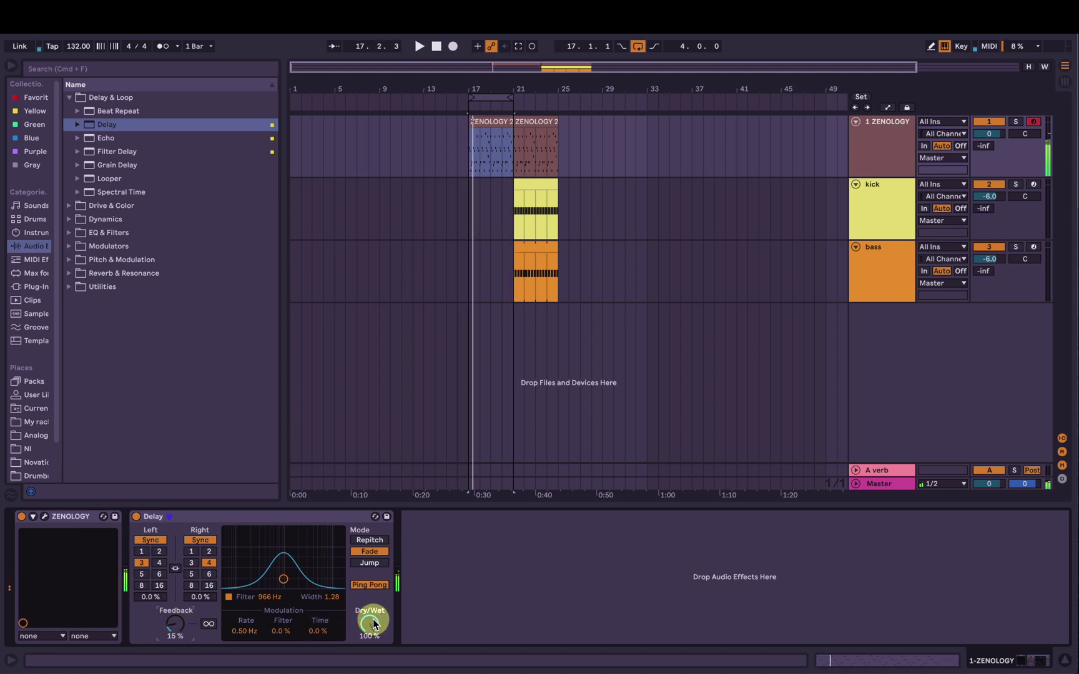
drag(369, 624, 370, 642)
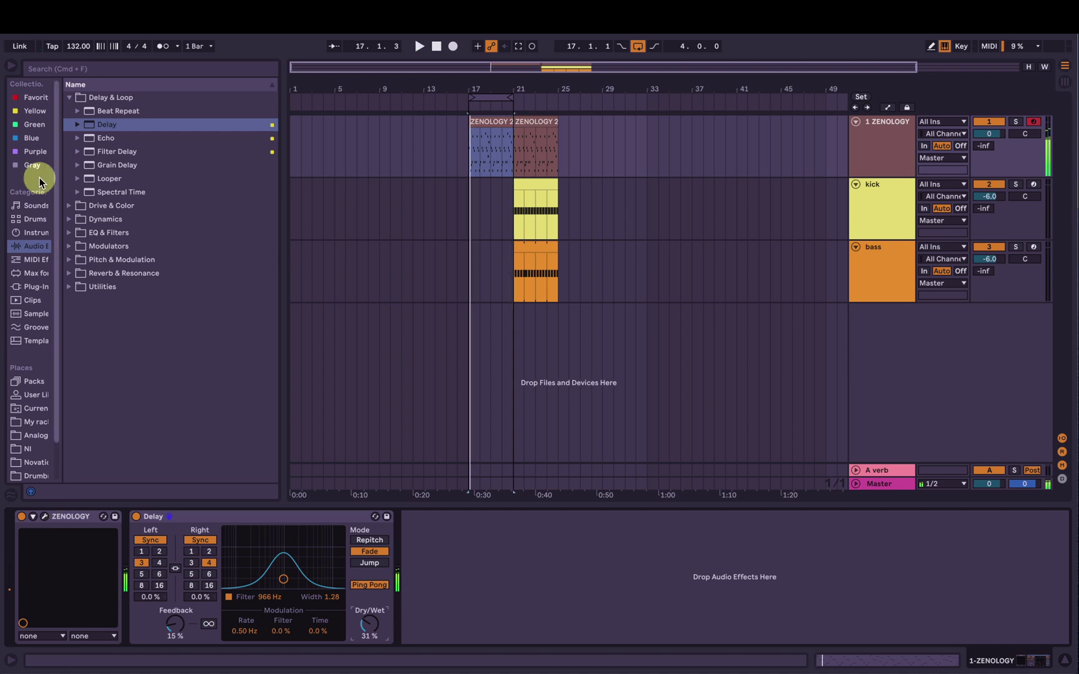
Add EQ Eight after the Delay and raise its low-cut frequency slightly.
click(68, 97)
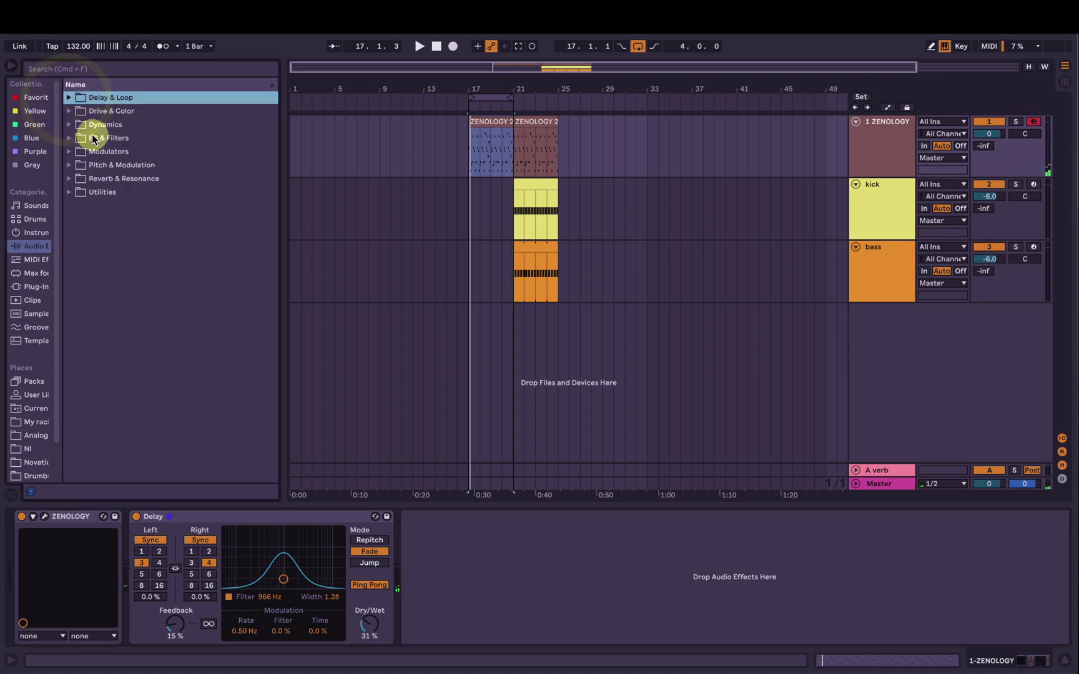
click(69, 137)
drag(109, 178, 458, 549)
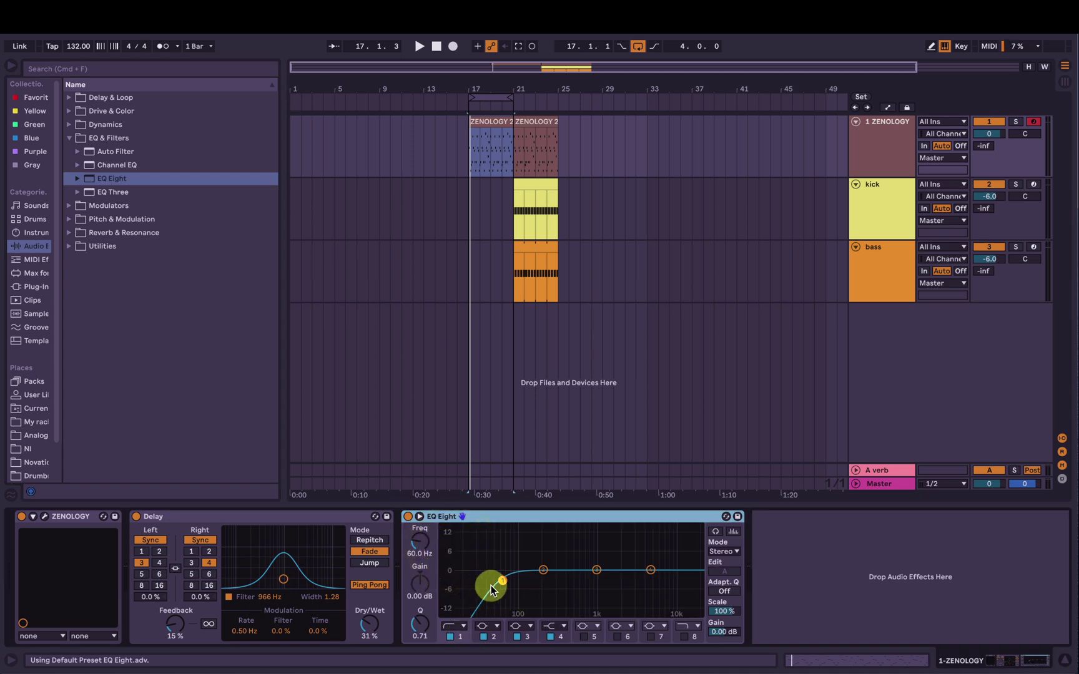
drag(501, 580, 543, 569)
Turn EQ band 2 into a very narrow notch cut.
click(543, 570)
click(456, 543)
drag(422, 627, 422, 618)
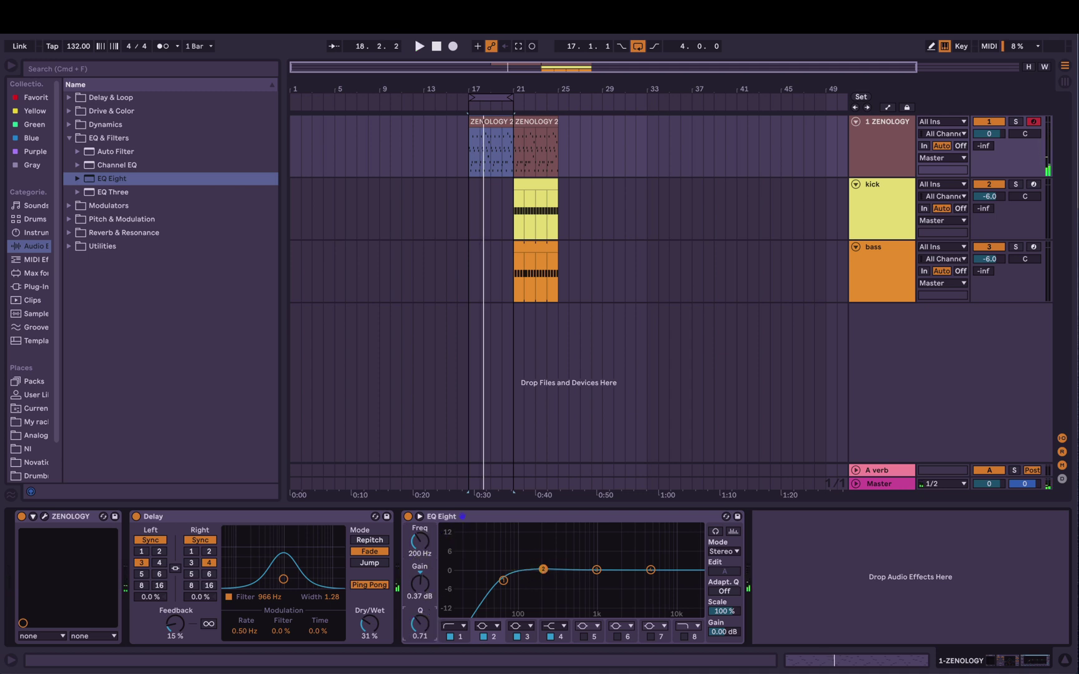
click(418, 580)
Boost band 3 by 3 dB near 4 kHz and enable band 5 at 696 Hz, +1.12 dB.
click(596, 570)
key(space)
drag(597, 570, 672, 580)
click(583, 637)
mouse_move(570, 570)
mouse_down()
mouse_move(585, 559)
mouse_move(585, 567)
mouse_up()
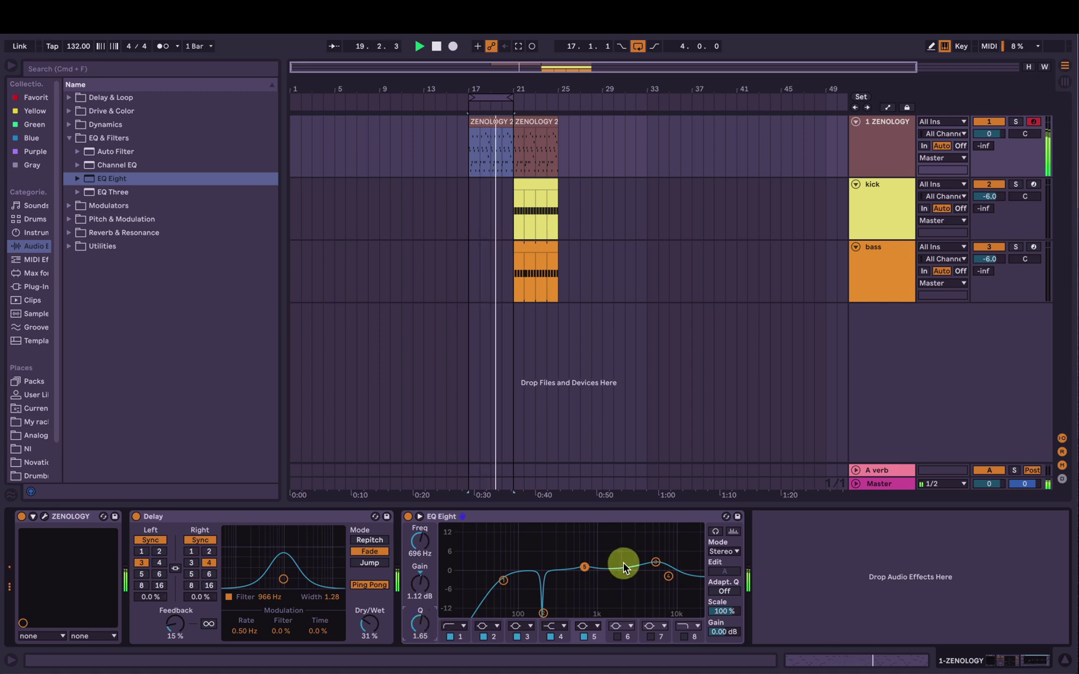
click(44, 517)
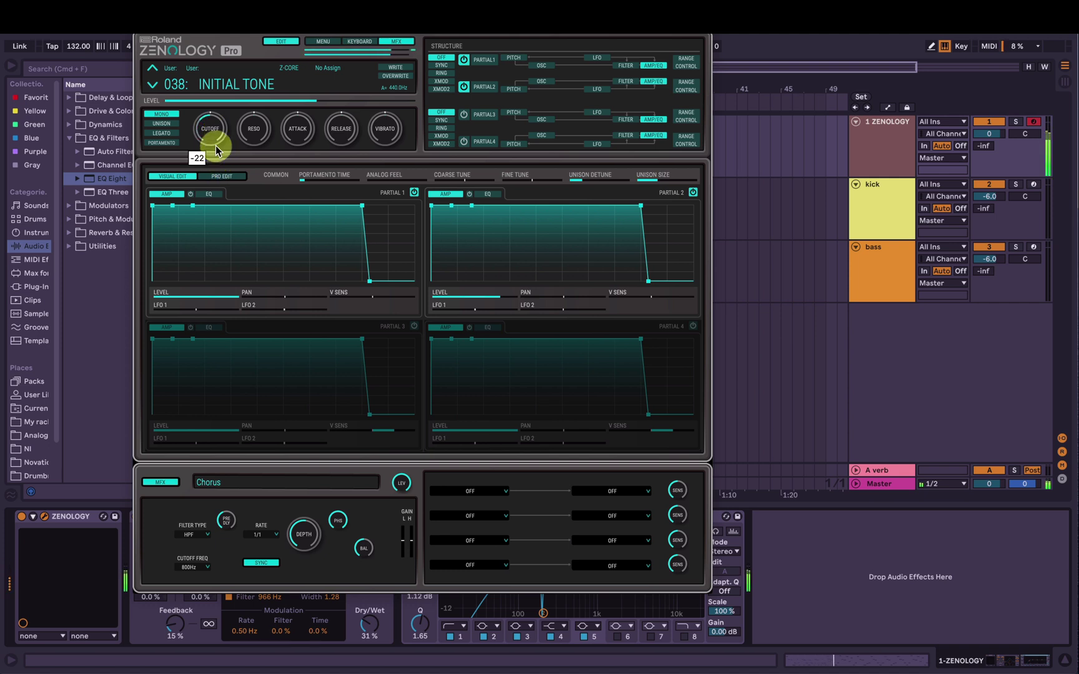
Turn ZENOLOGY's cutoff down, add Cutoff to the device panel via Configure, and close the editor.
drag(226, 85, 208, 131)
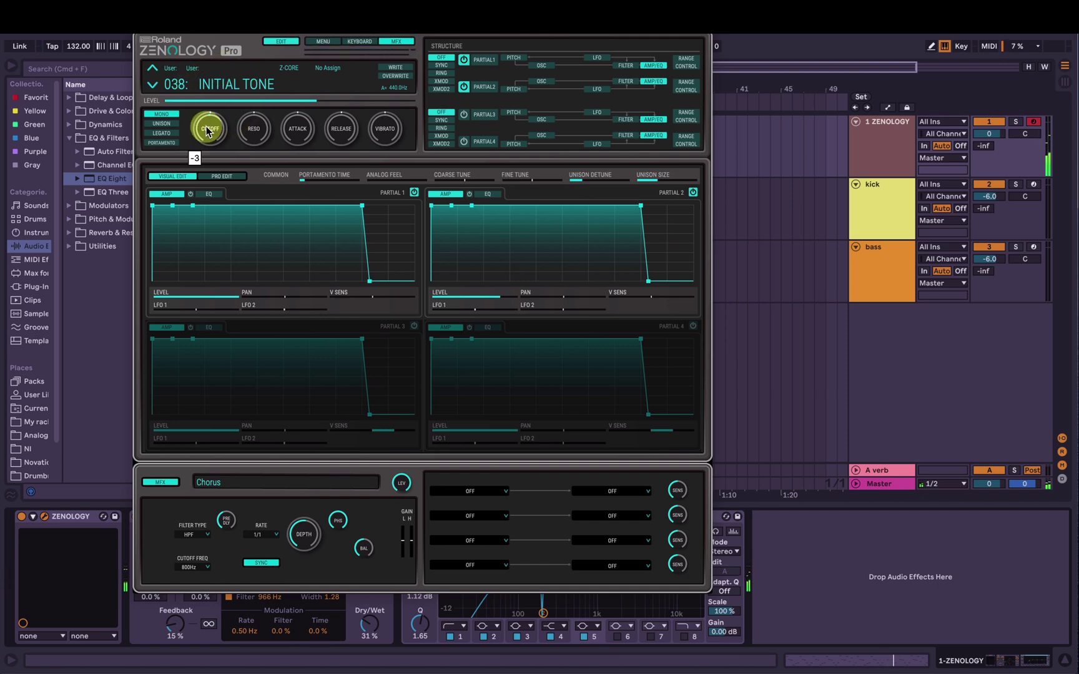
drag(226, 24, 502, 36)
click(48, 518)
click(33, 516)
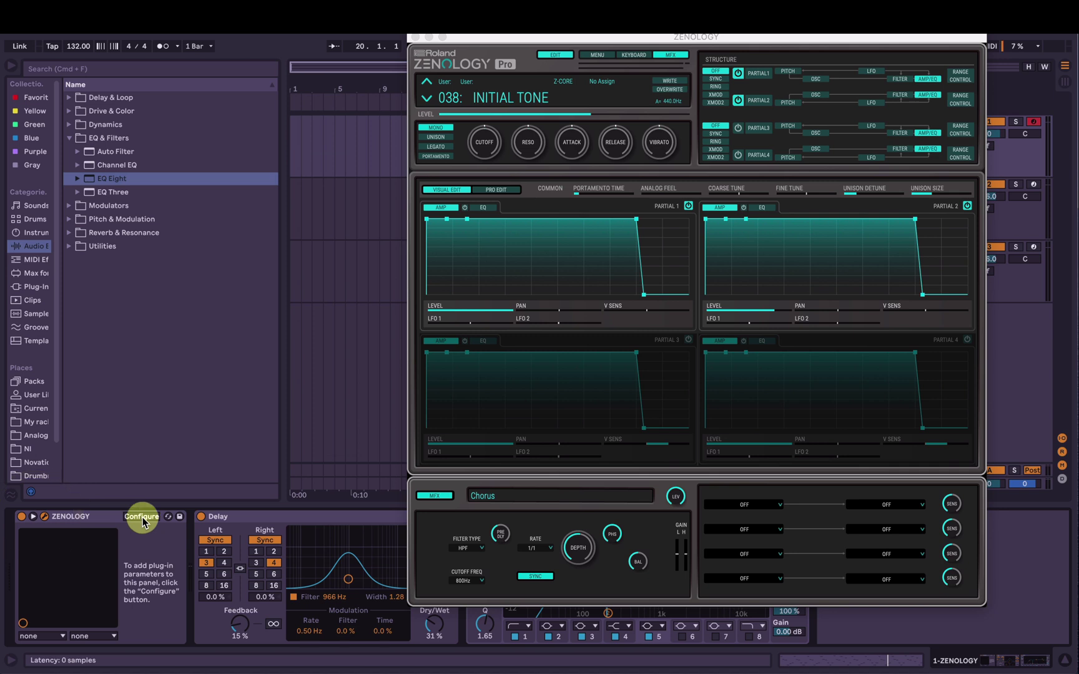
click(142, 517)
drag(487, 132, 485, 145)
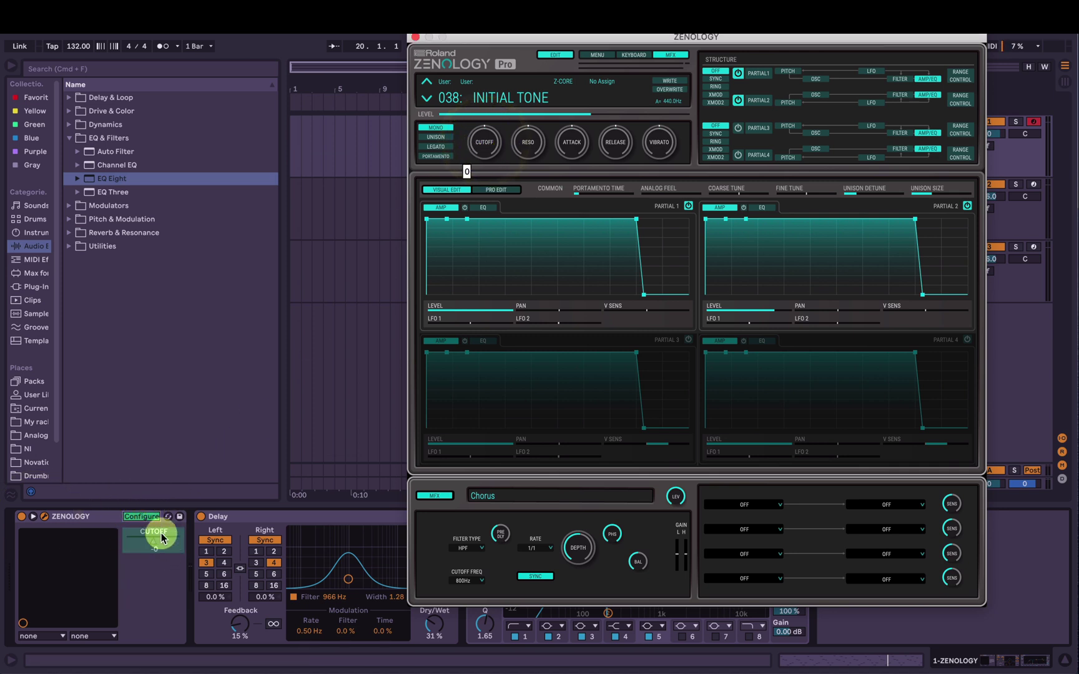
click(150, 516)
click(415, 37)
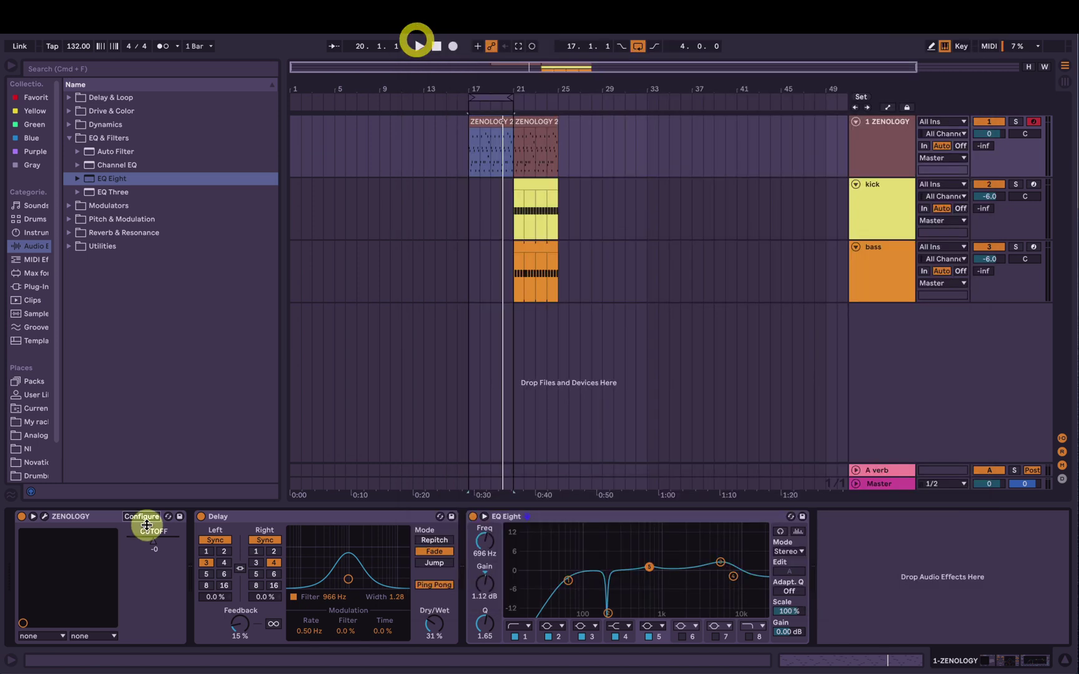
Draw CUTOFF automation rising from its minimum to a peak near bar 21 and back.
right_click(155, 548)
click(169, 549)
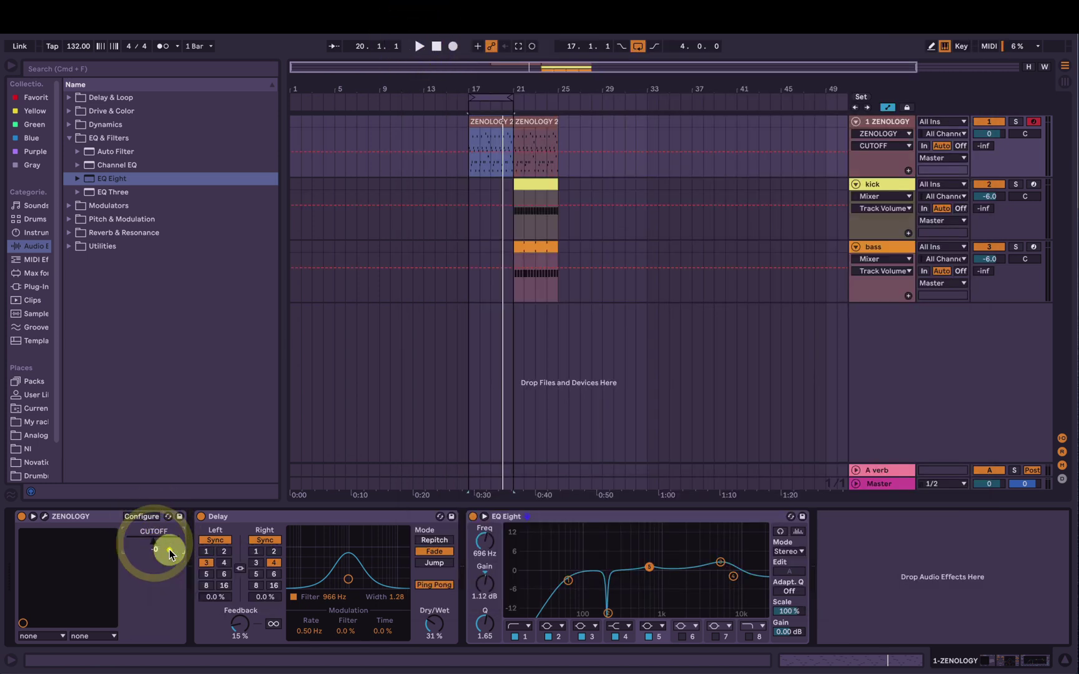
click(470, 153)
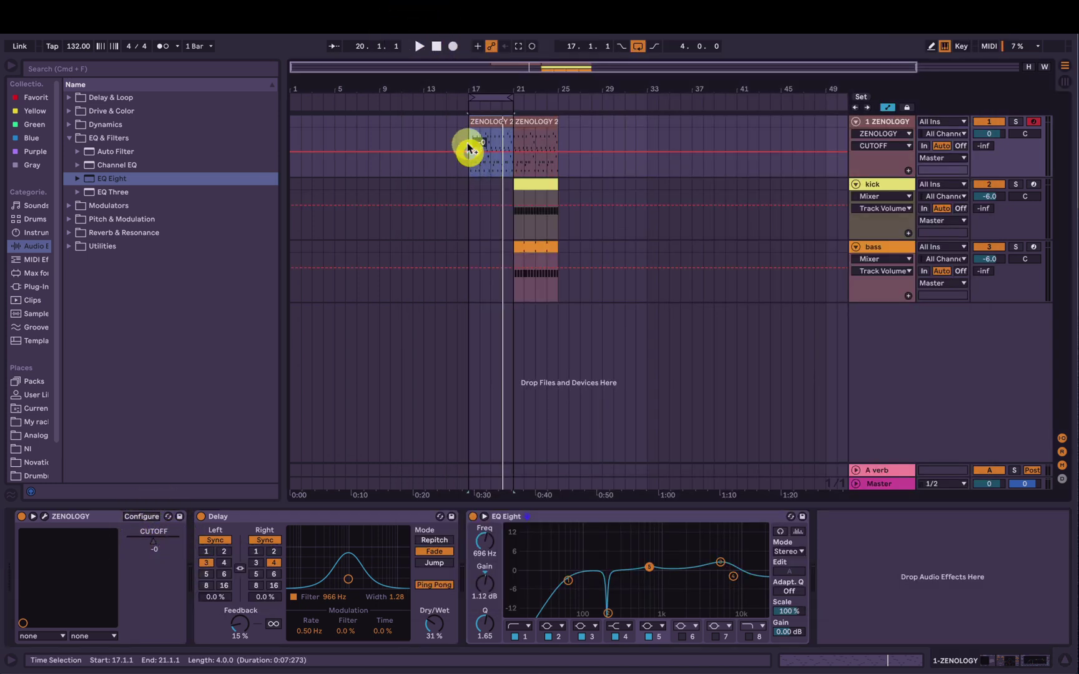
mouse_move(474, 153)
mouse_down()
mouse_move(481, 176)
mouse_move(513, 129)
mouse_up()
click(558, 129)
click(487, 168)
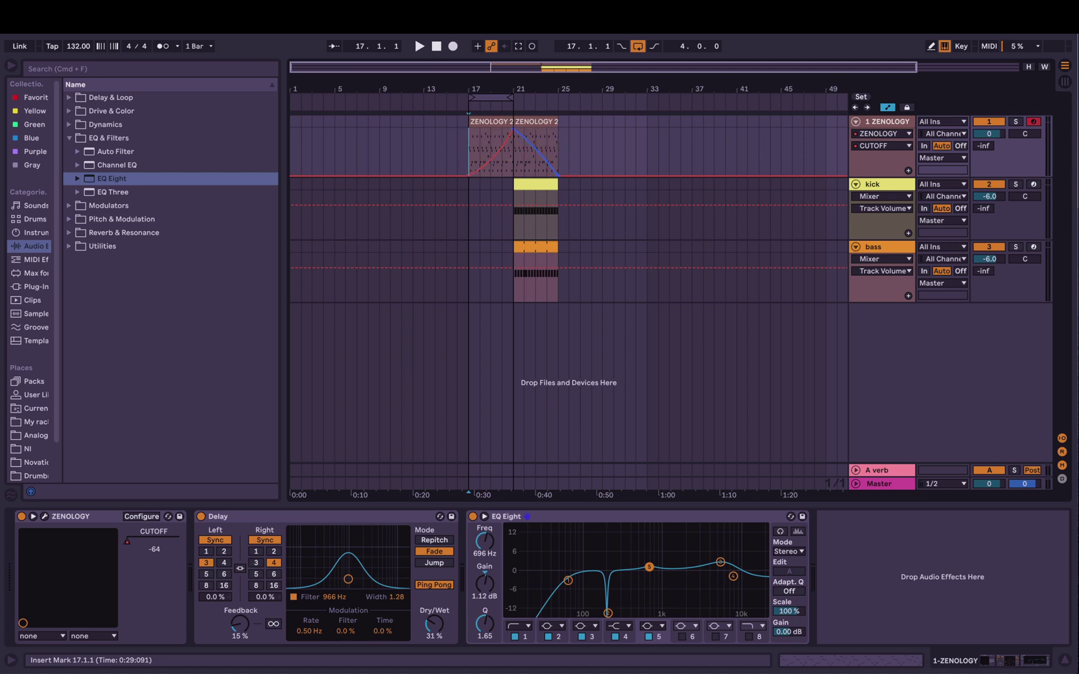
click(501, 167)
click(469, 152)
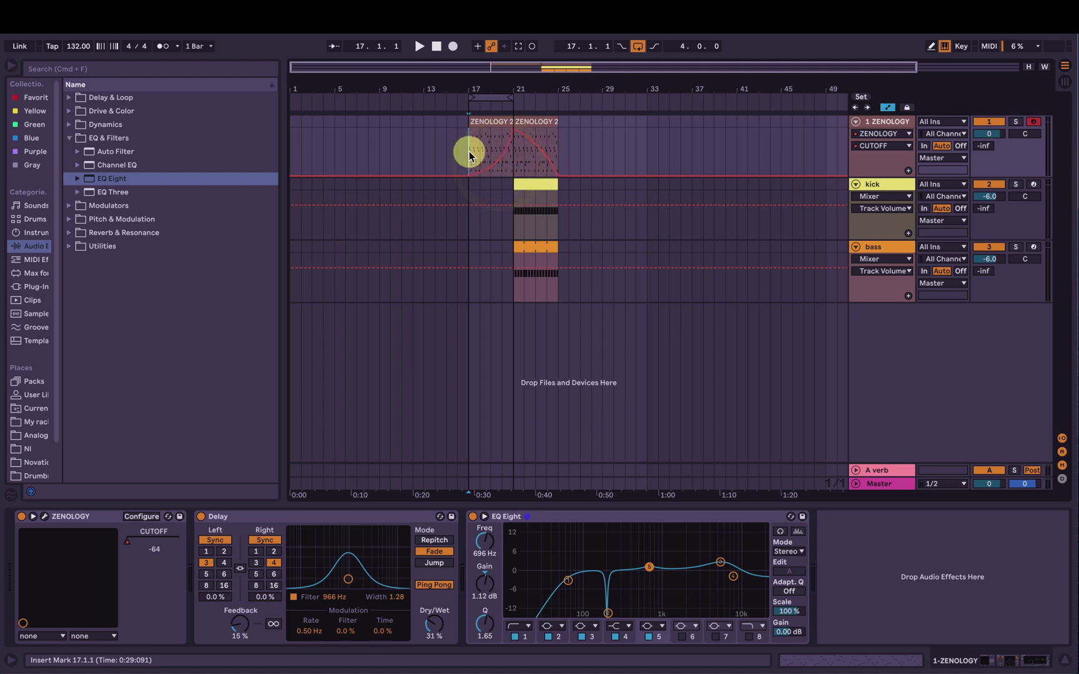
Turn off looping, play from bar 17, and lengthen the second ZENOLOGY clip.
click(639, 45)
key(space)
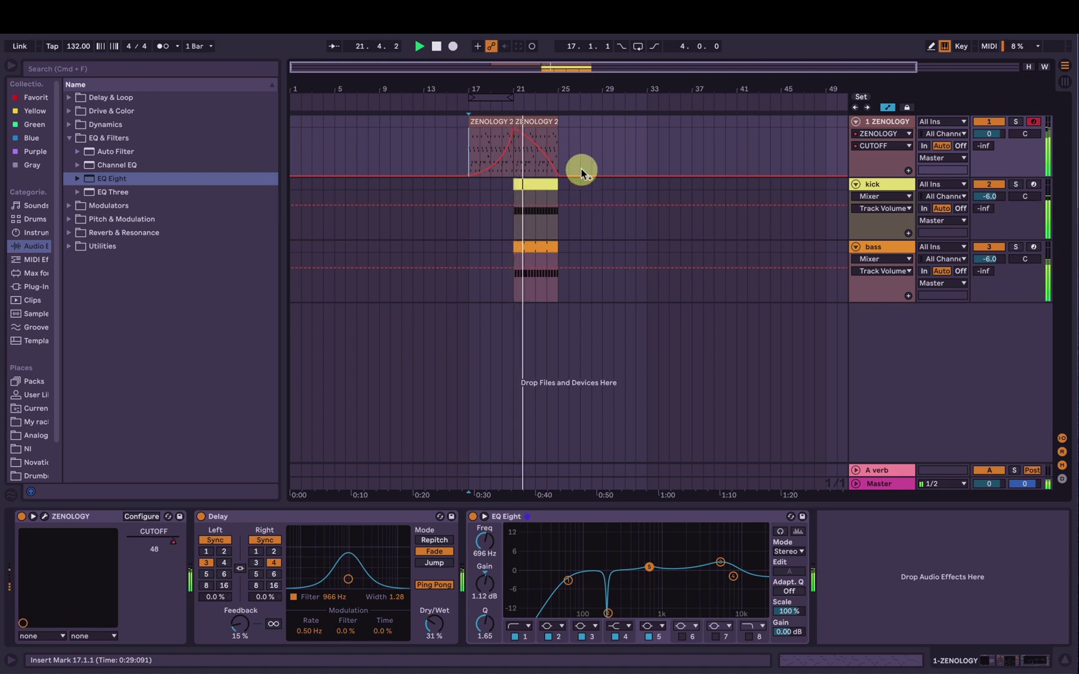
mouse_move(557, 120)
mouse_down()
mouse_move(612, 125)
mouse_move(558, 123)
mouse_up()
Write the ZENOLOGY patch to slot 038 named 'Trance arp lead'.
key(space)
click(44, 517)
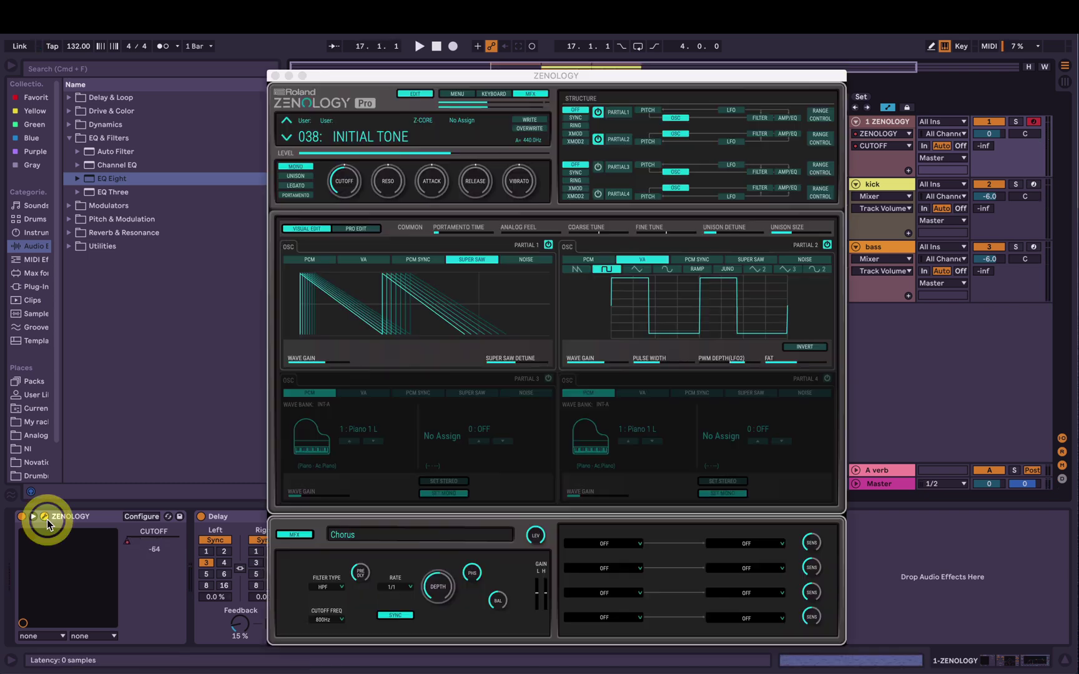
drag(407, 79, 388, 74)
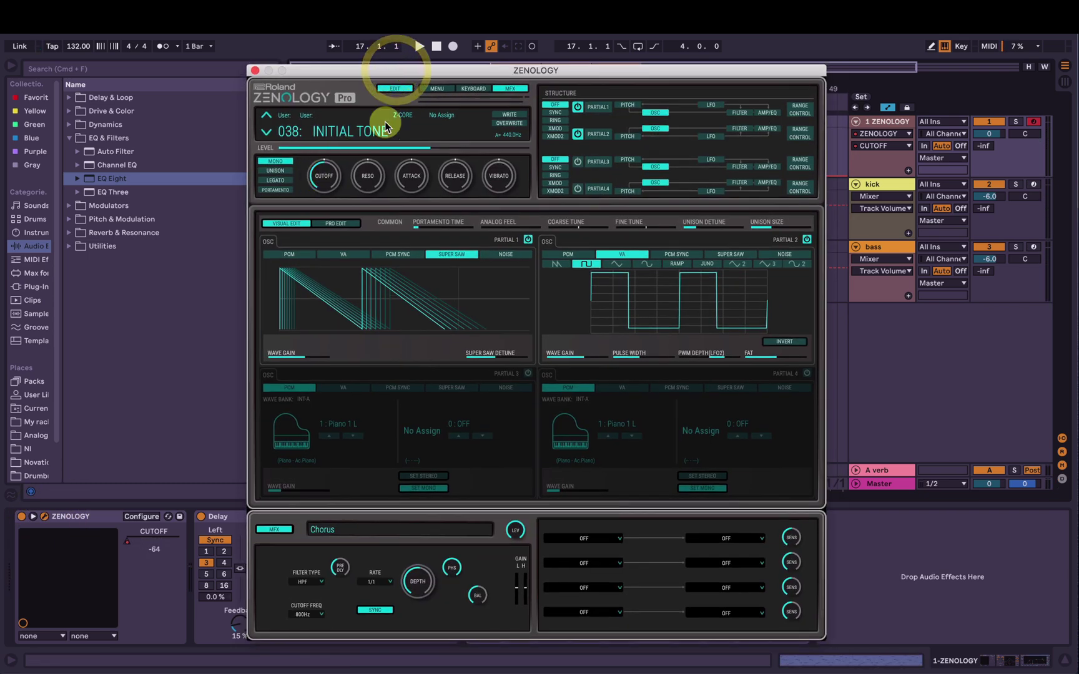
click(511, 119)
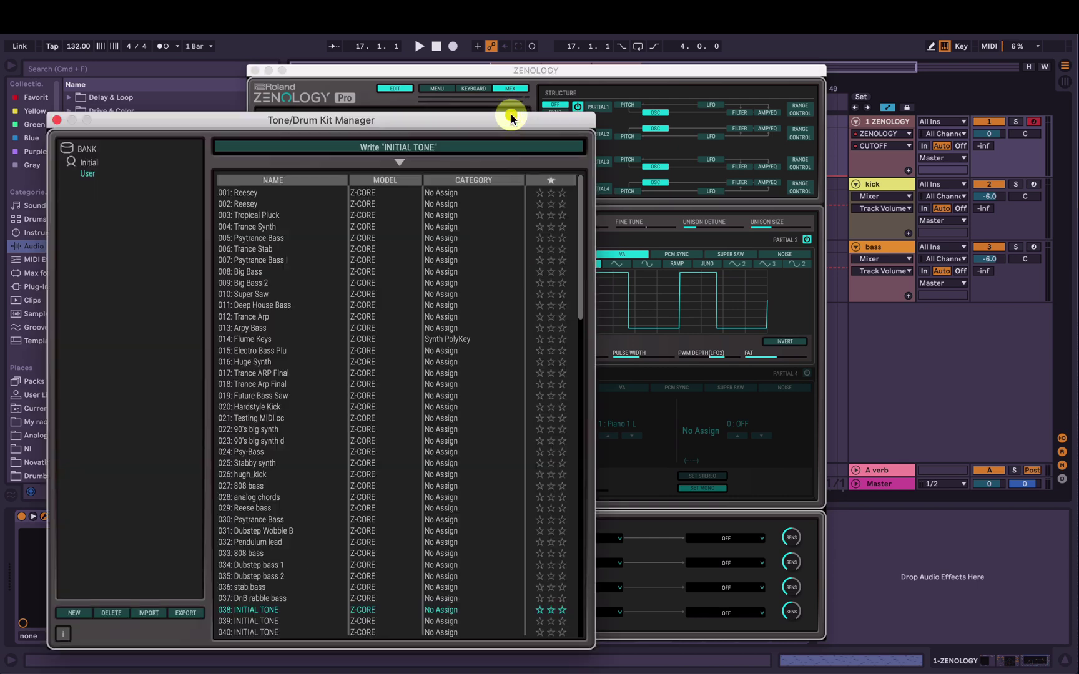
click(417, 149)
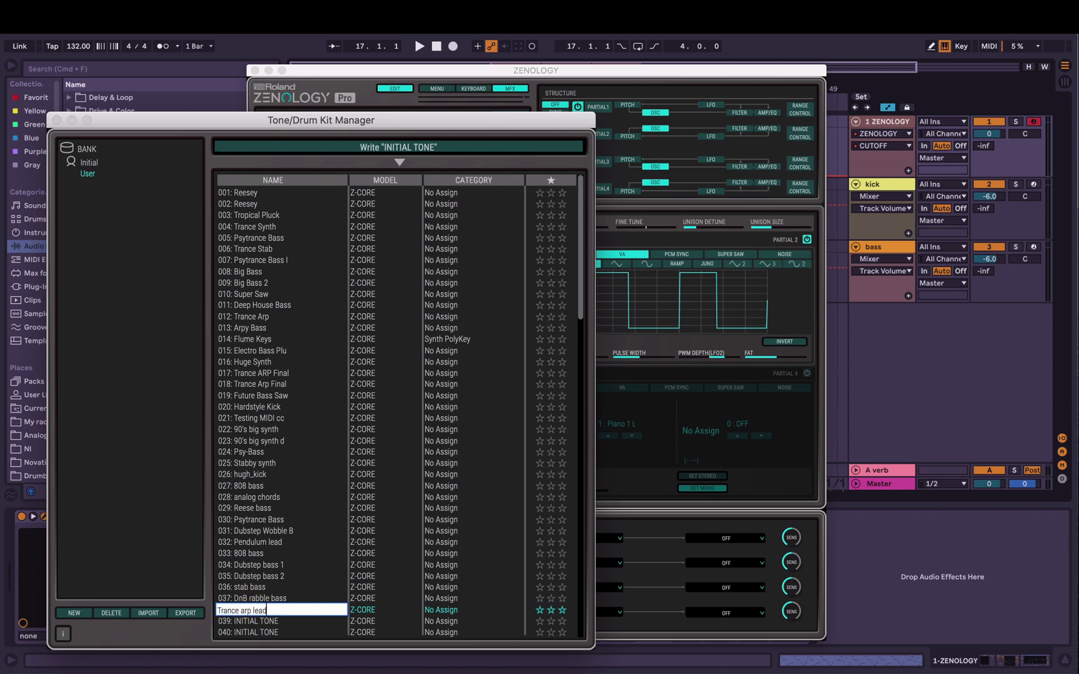
key(Return)
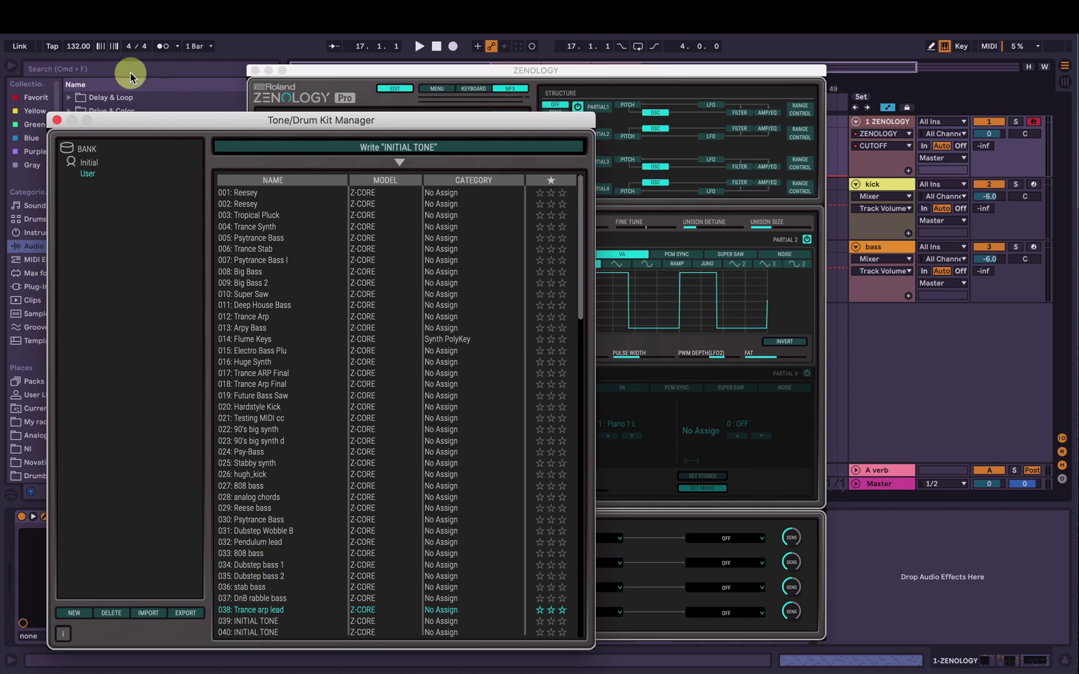
Cancel a second write, then close the patch manager and the ZENOLOGY editor.
click(335, 147)
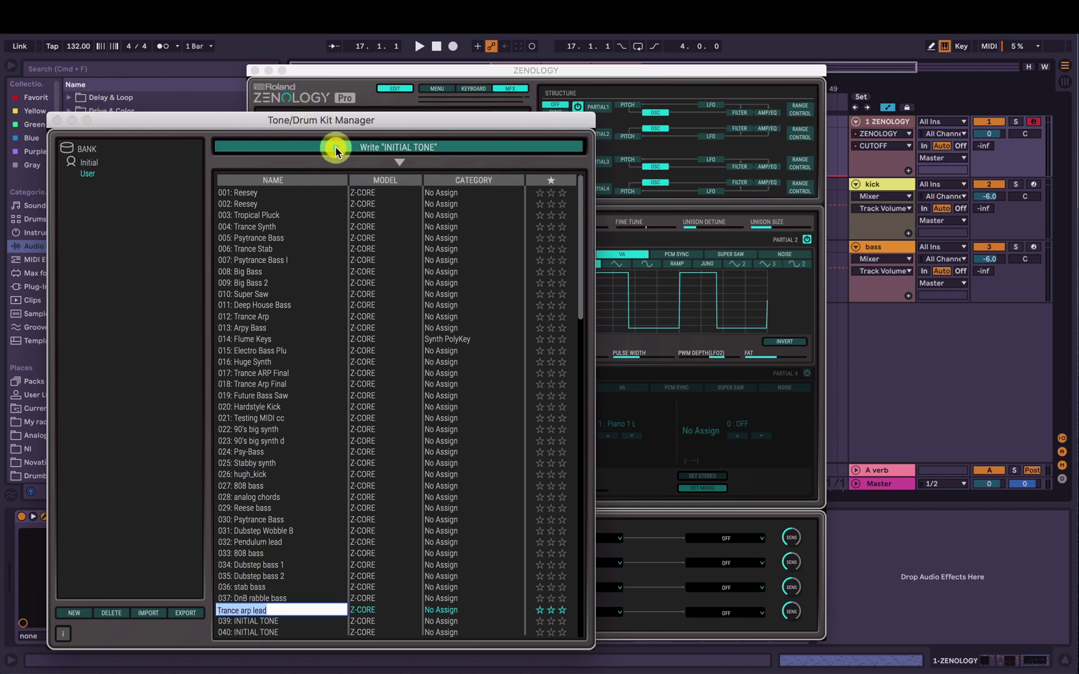
text(2)
key(Escape)
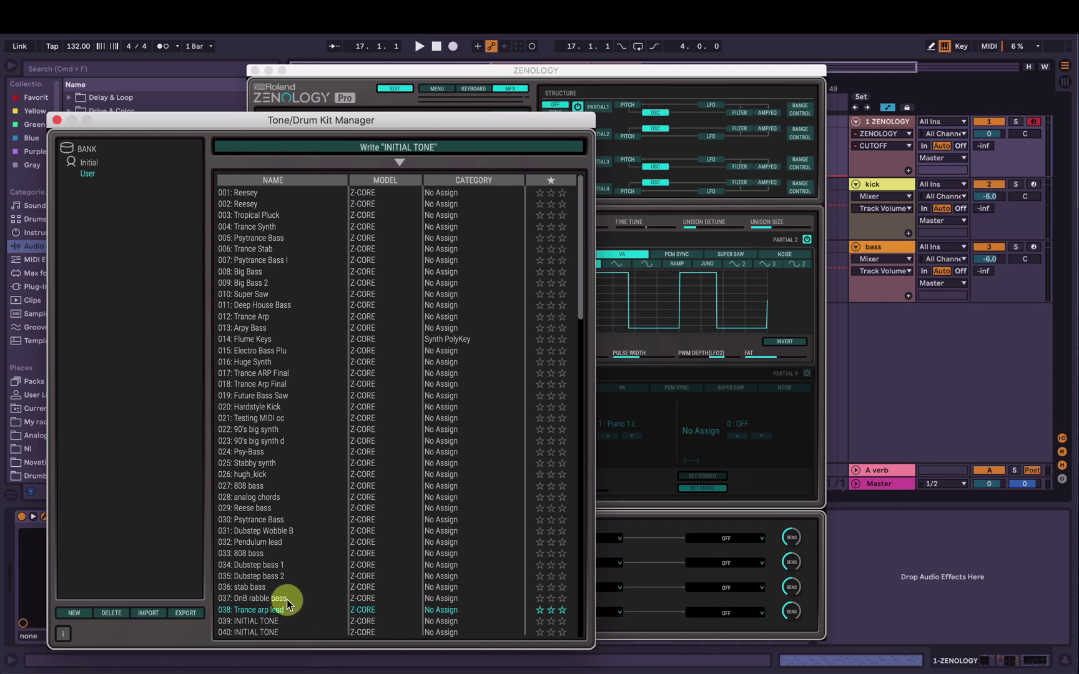
click(57, 119)
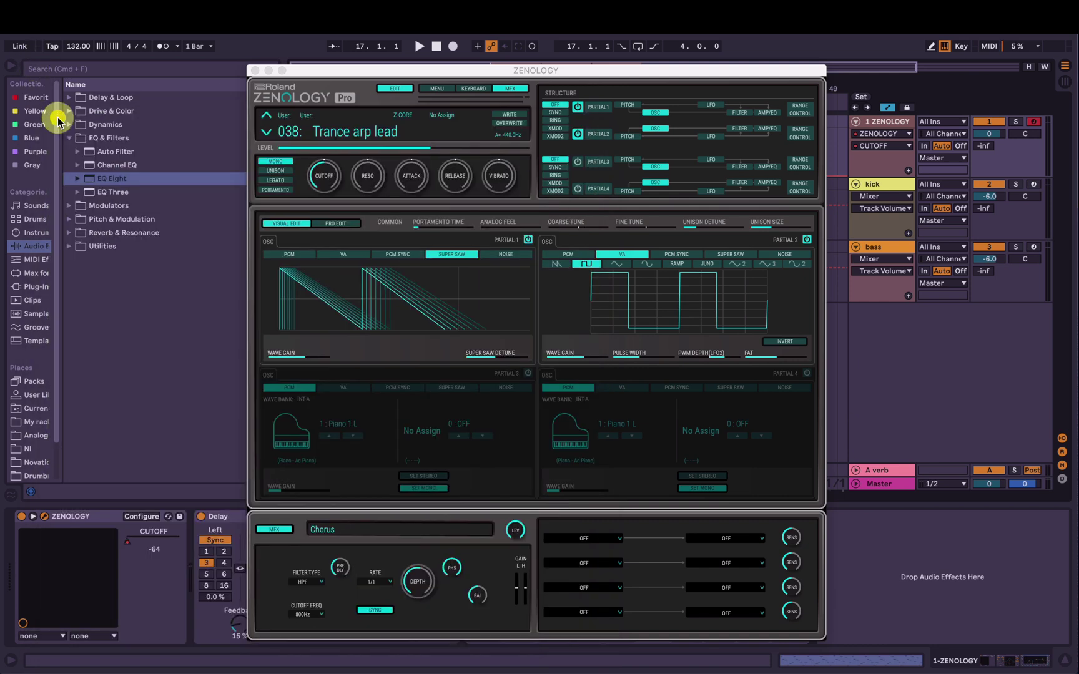
click(254, 70)
click(69, 520)
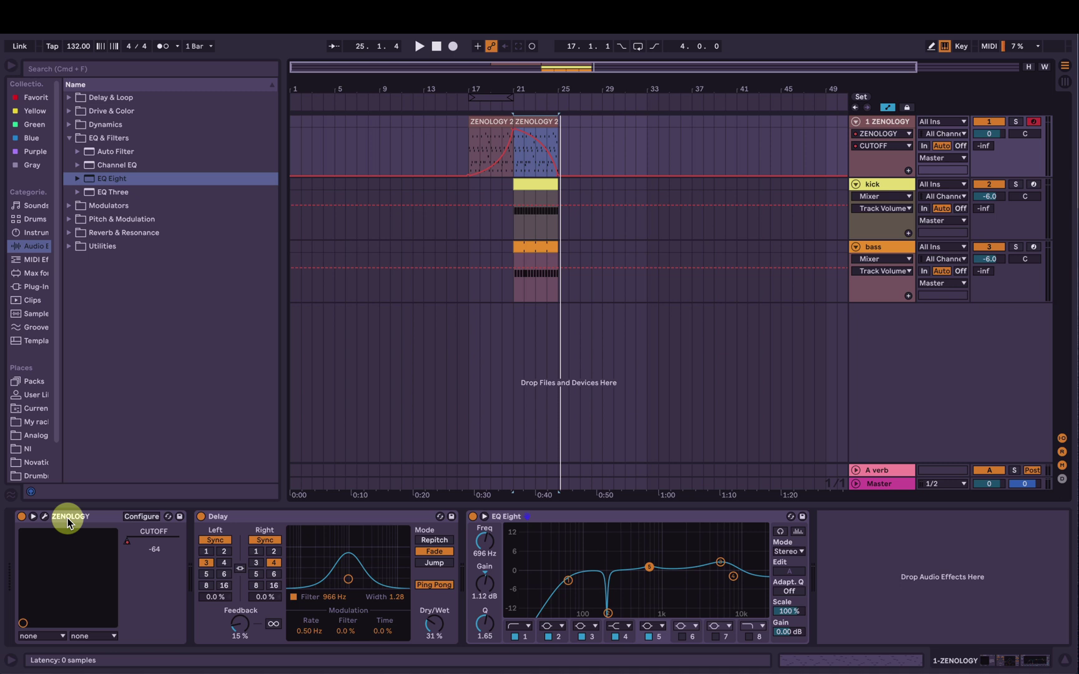